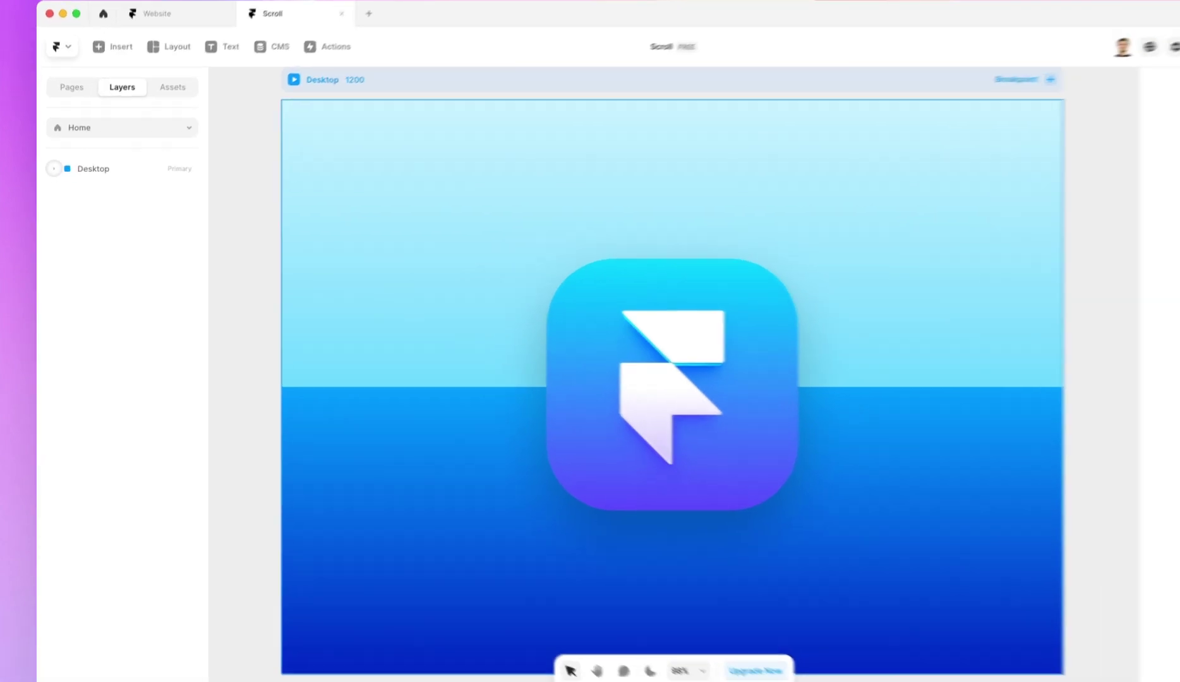
Expand the Desktop layer and test-move the blue band Frame, then return it to place
click(51, 184)
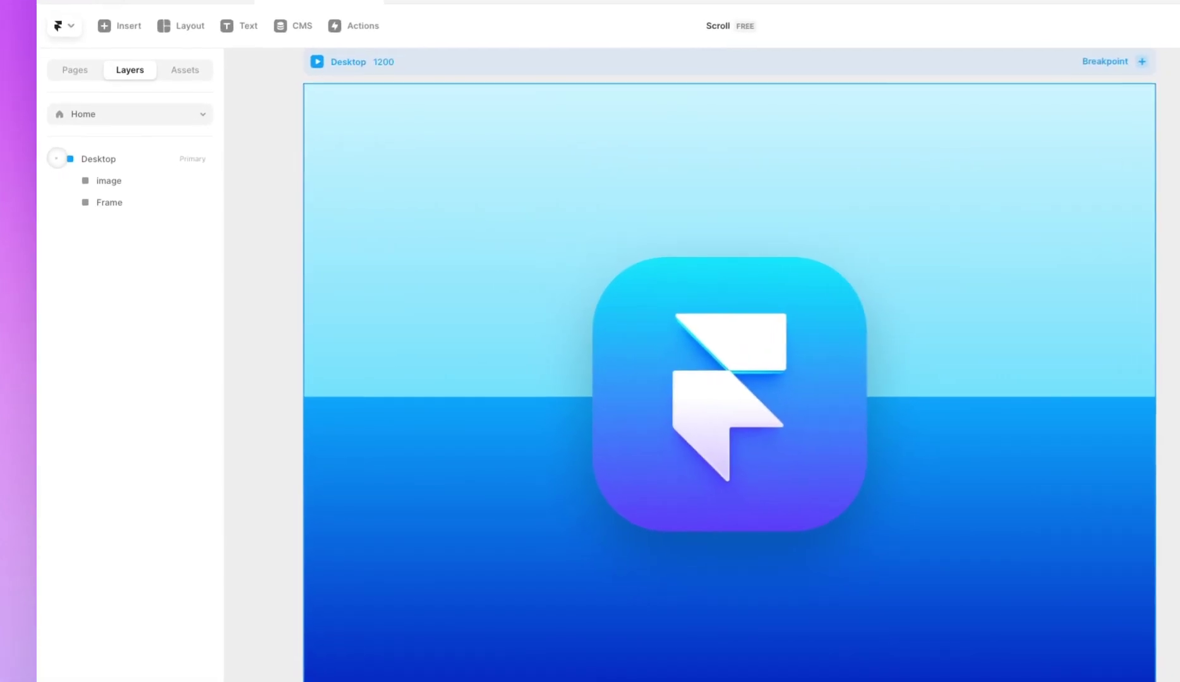
click(110, 180)
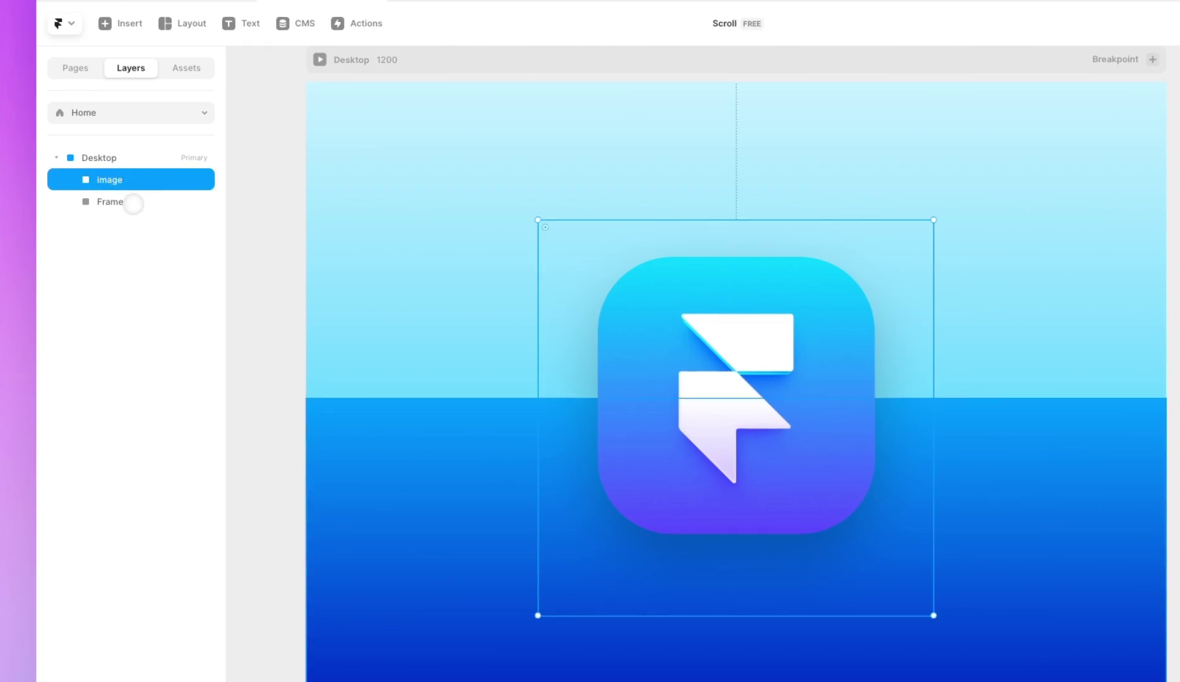
click(132, 202)
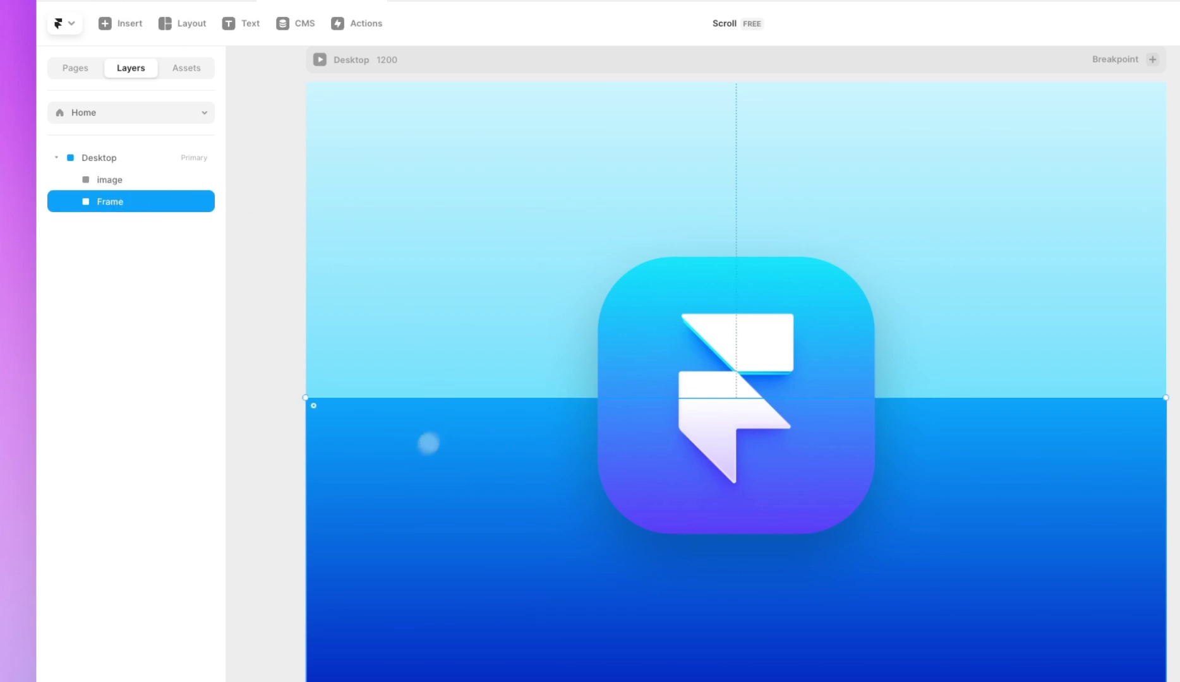
drag(441, 467, 491, 404)
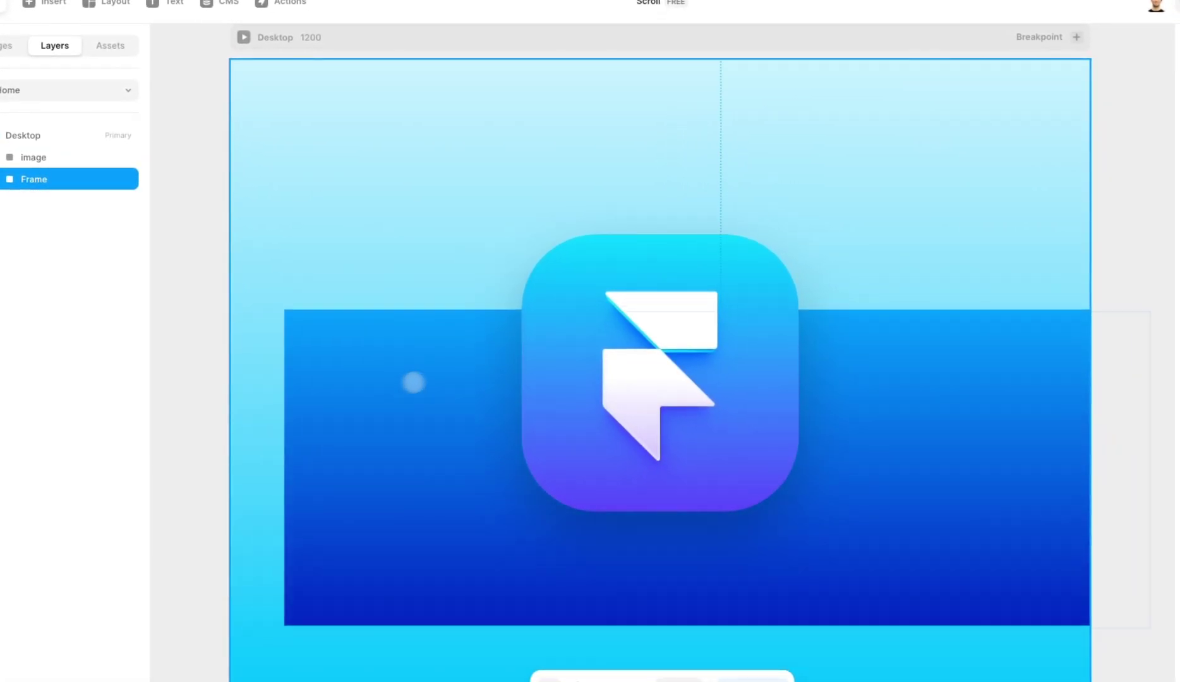
drag(414, 382, 403, 400)
scroll(395, 358, down, 2)
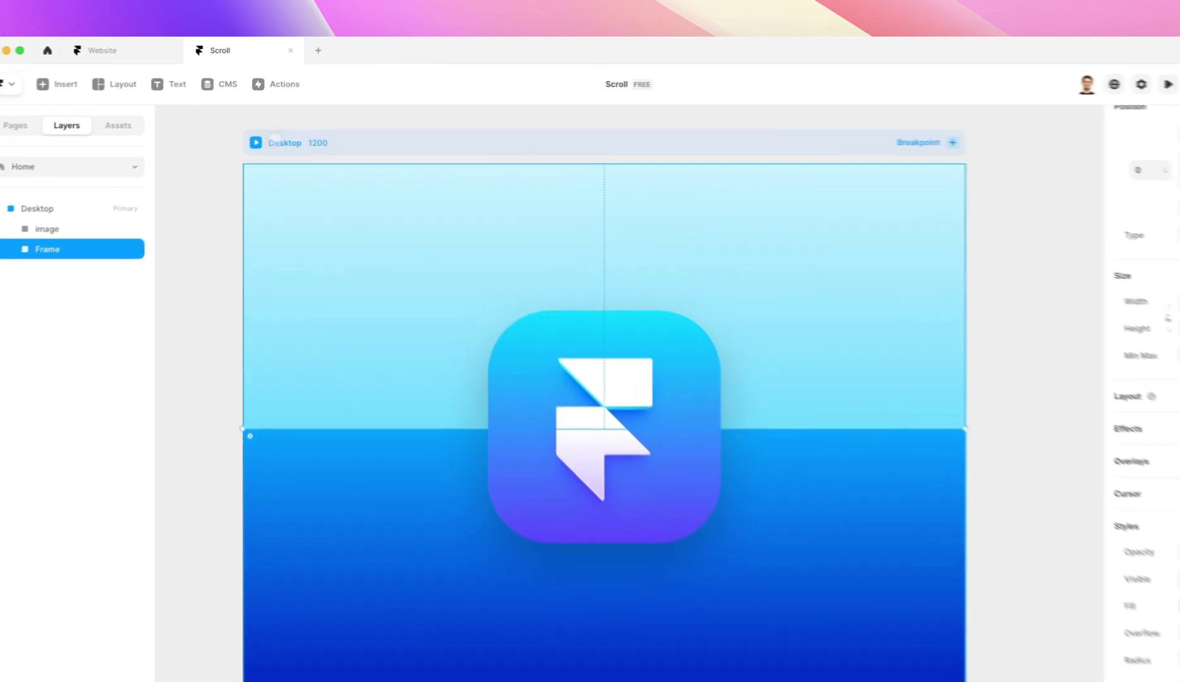
Stretch the Desktop page taller to a height of 1570
click(362, 314)
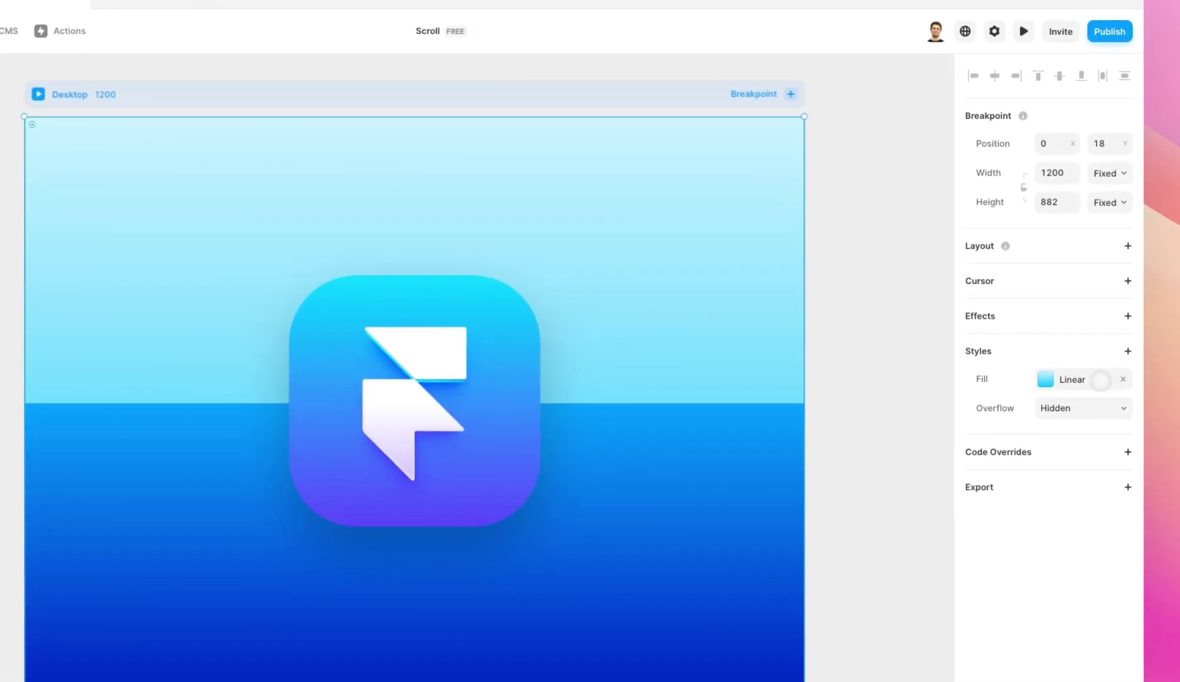
click(845, 347)
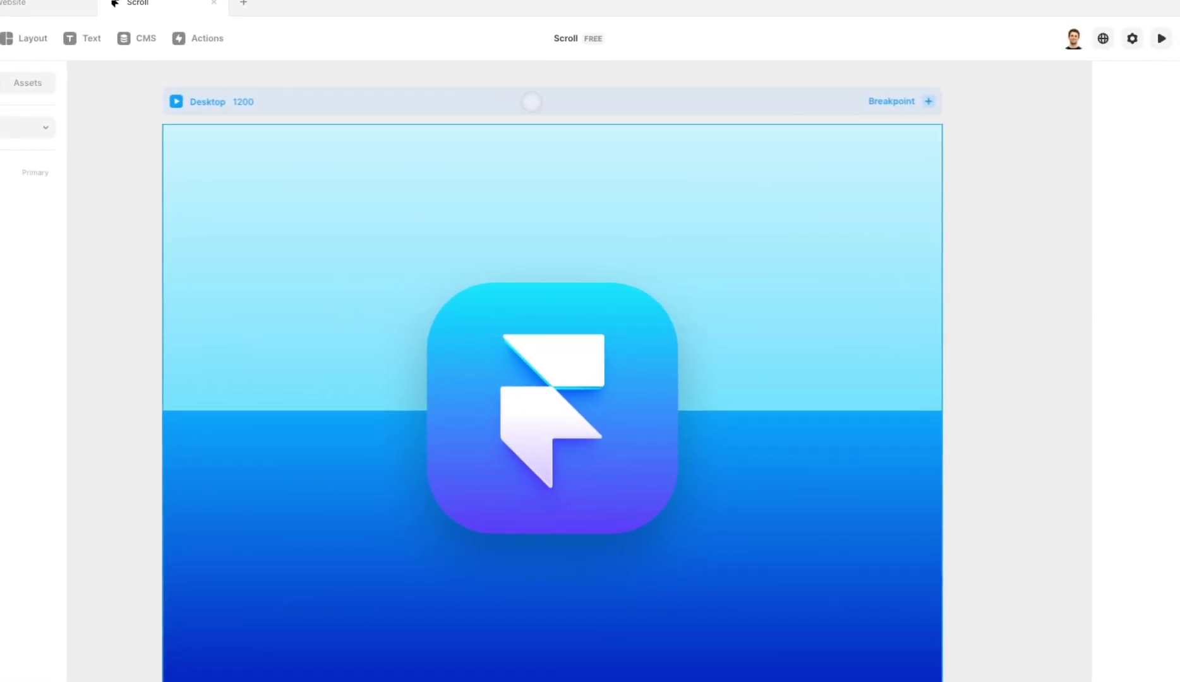
click(545, 96)
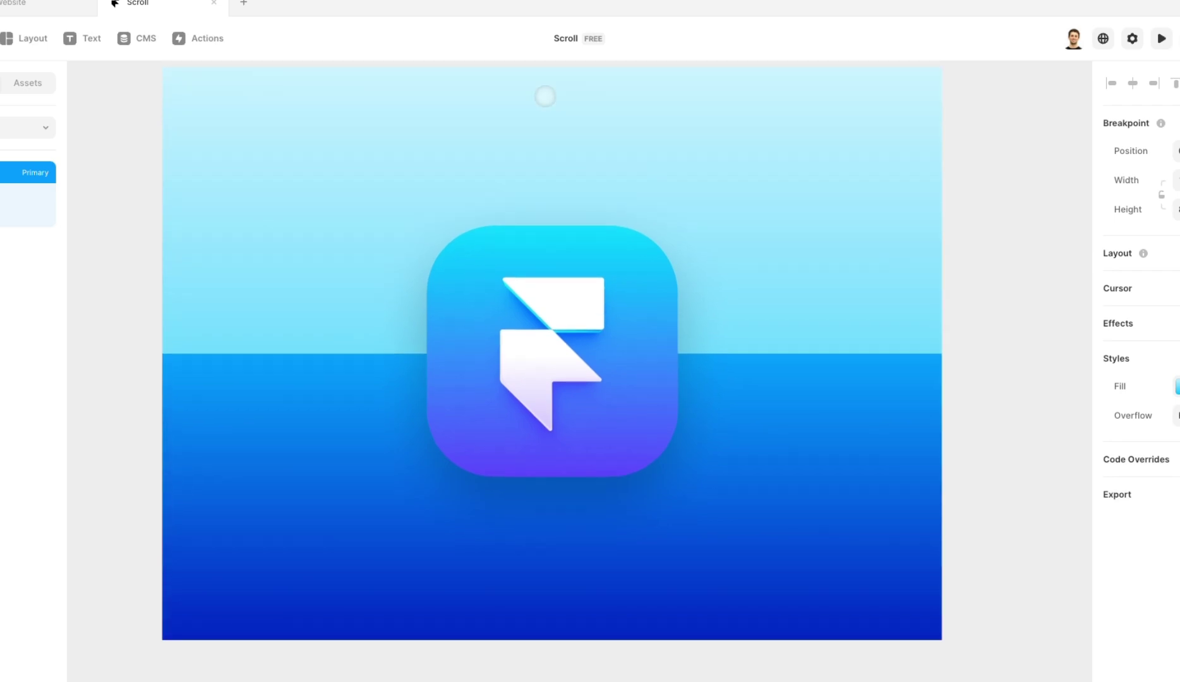
scroll(545, 96, down, 5)
scroll(545, 96, up, 5)
scroll(545, 105, down, 2)
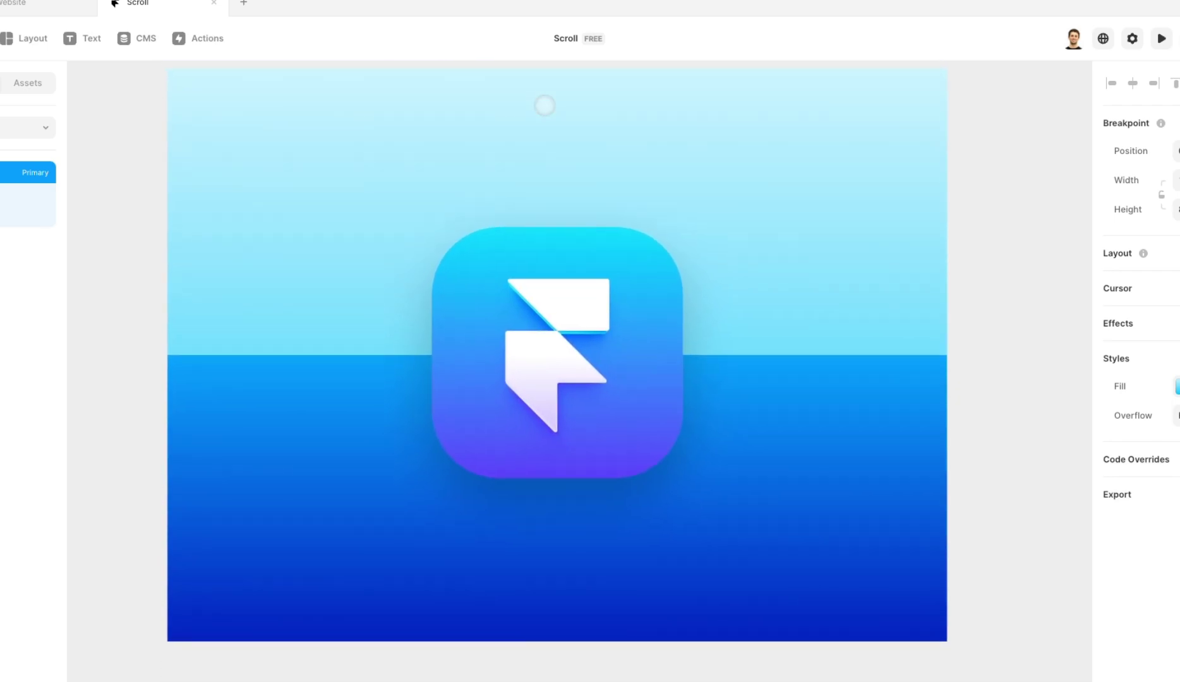
scroll(545, 105, down, 5)
scroll(545, 105, up, 3)
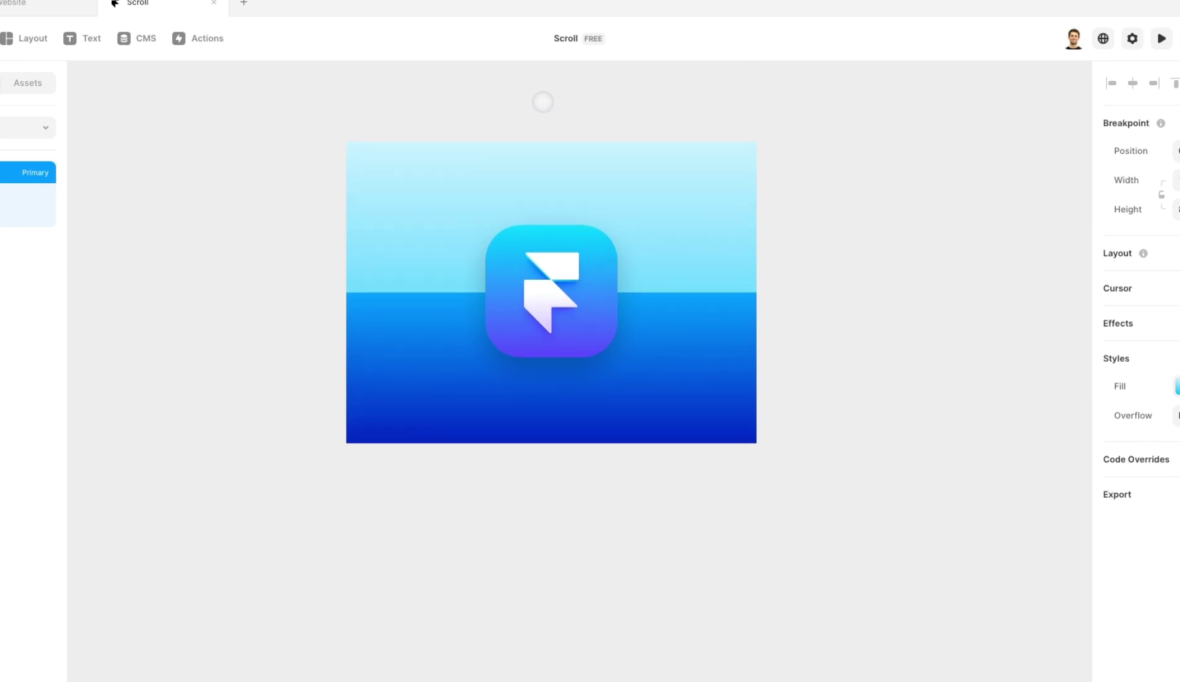
click(523, 127)
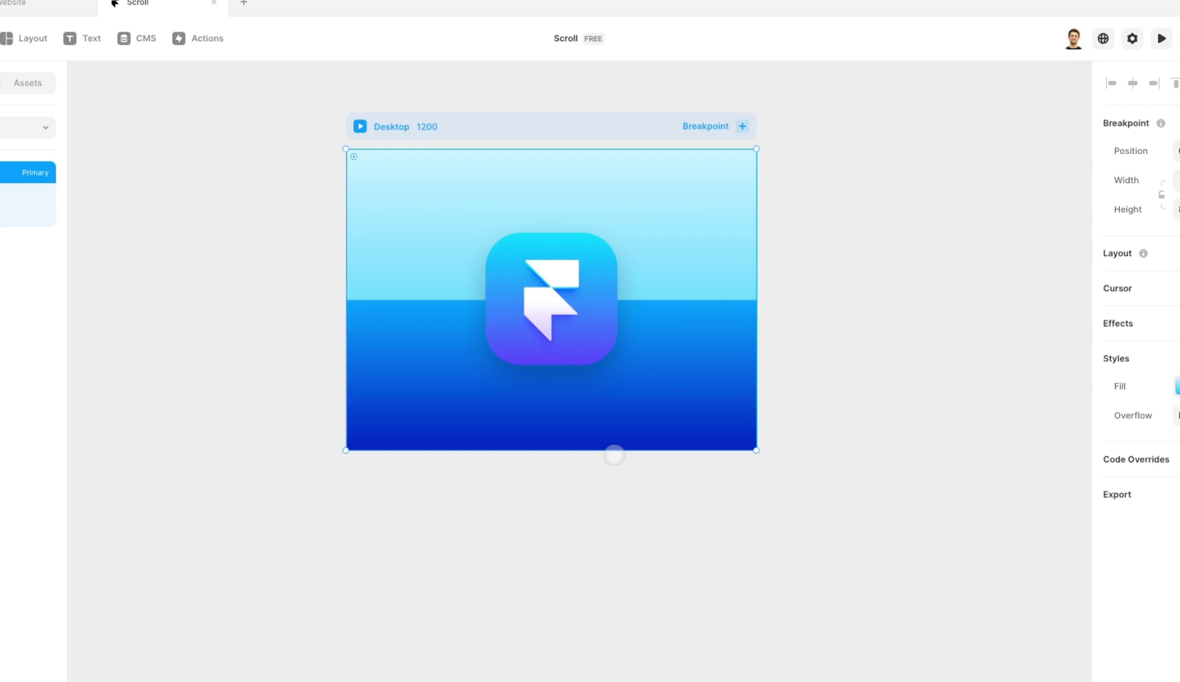
drag(611, 453, 575, 594)
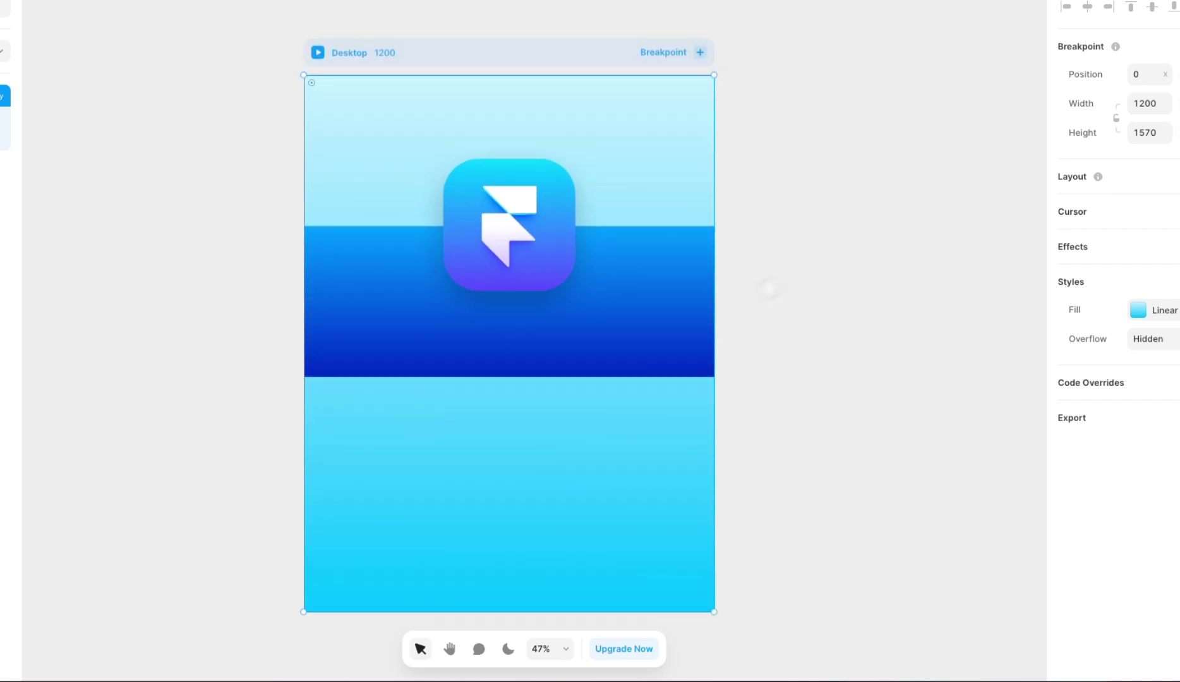
Shift the logo image and blue band Frame slightly down together
click(592, 255)
shift+click(671, 269)
mouse_move(671, 268)
mouse_down()
mouse_move(674, 300)
mouse_move(680, 290)
mouse_up()
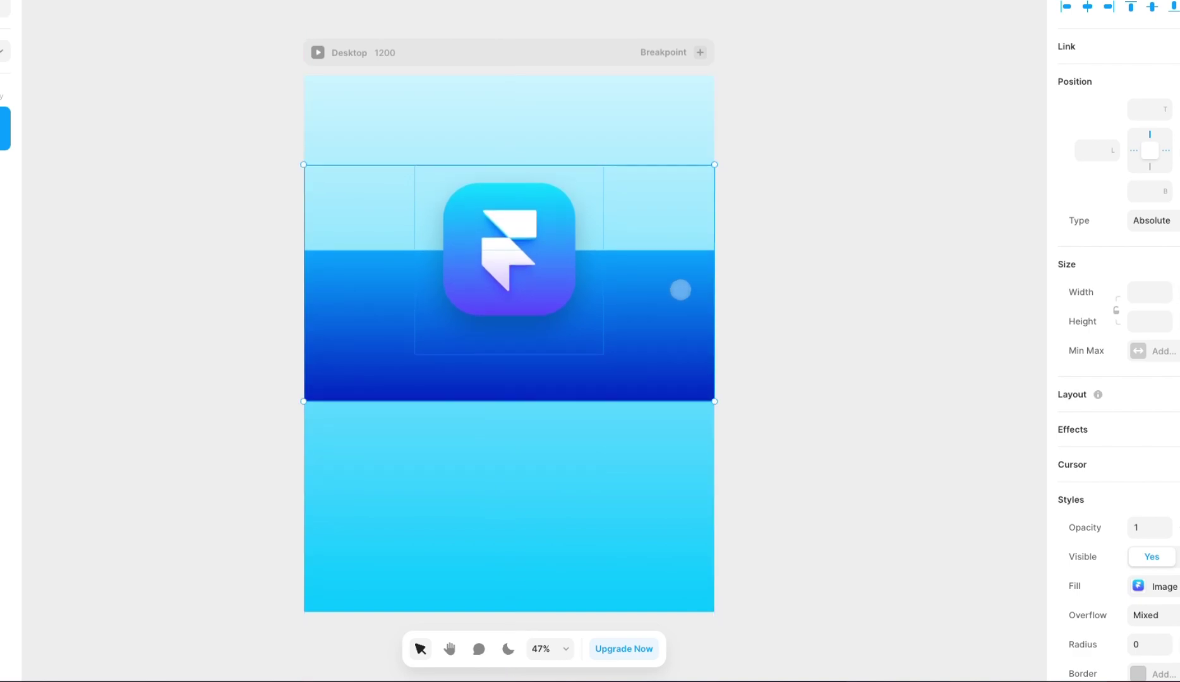
click(778, 281)
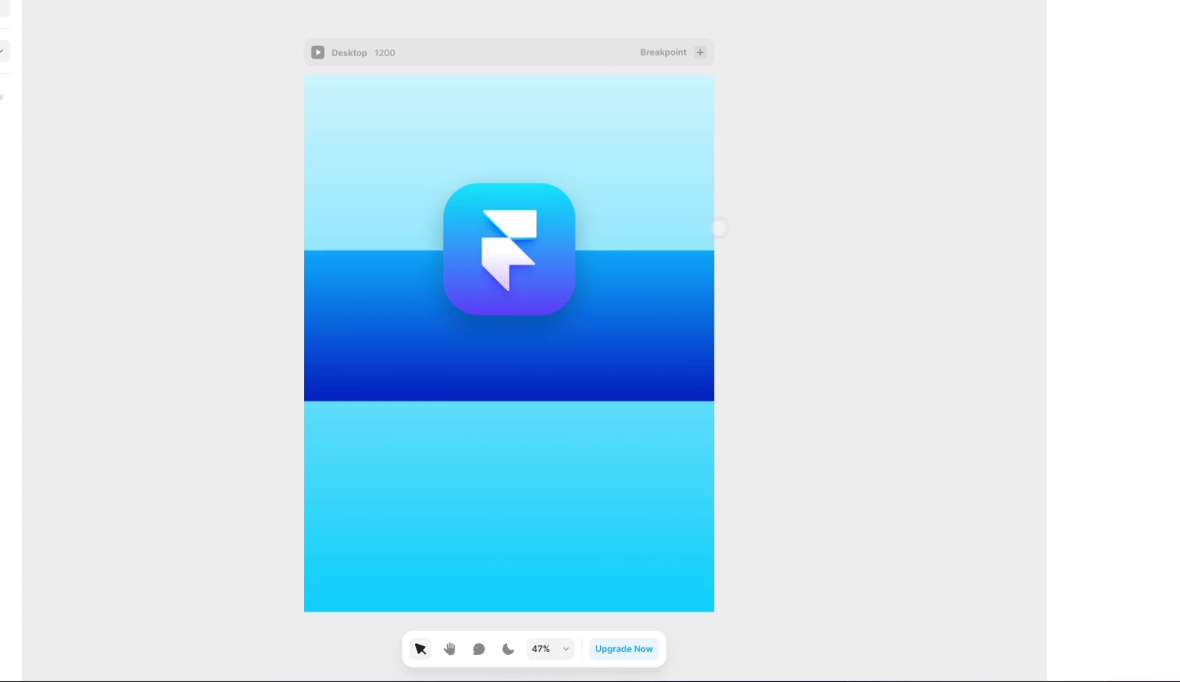
Add a Scroll Speed effect to the logo image, keeping Speed at 110%
click(553, 247)
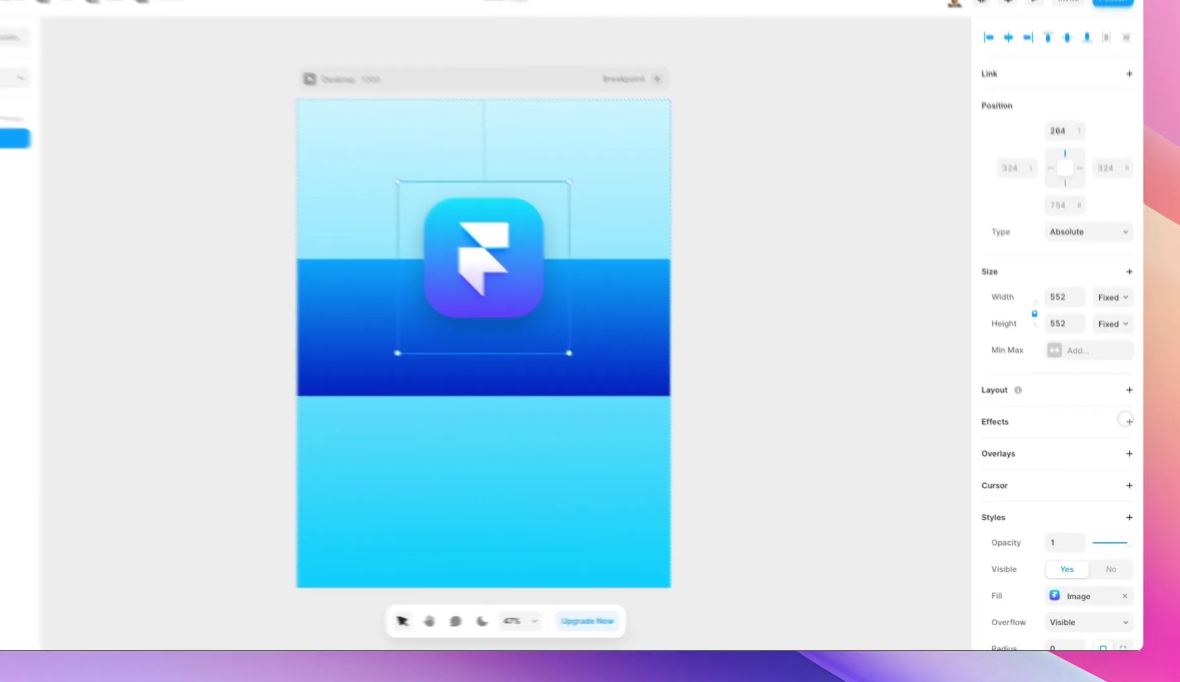
click(1130, 446)
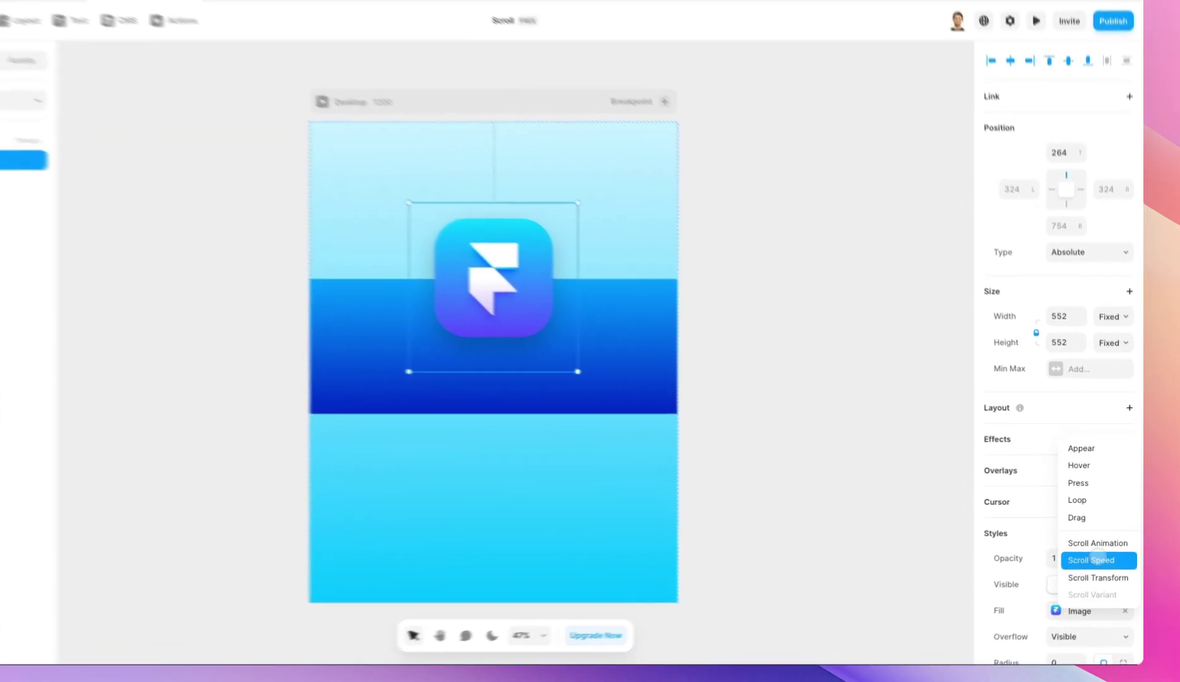
click(1102, 553)
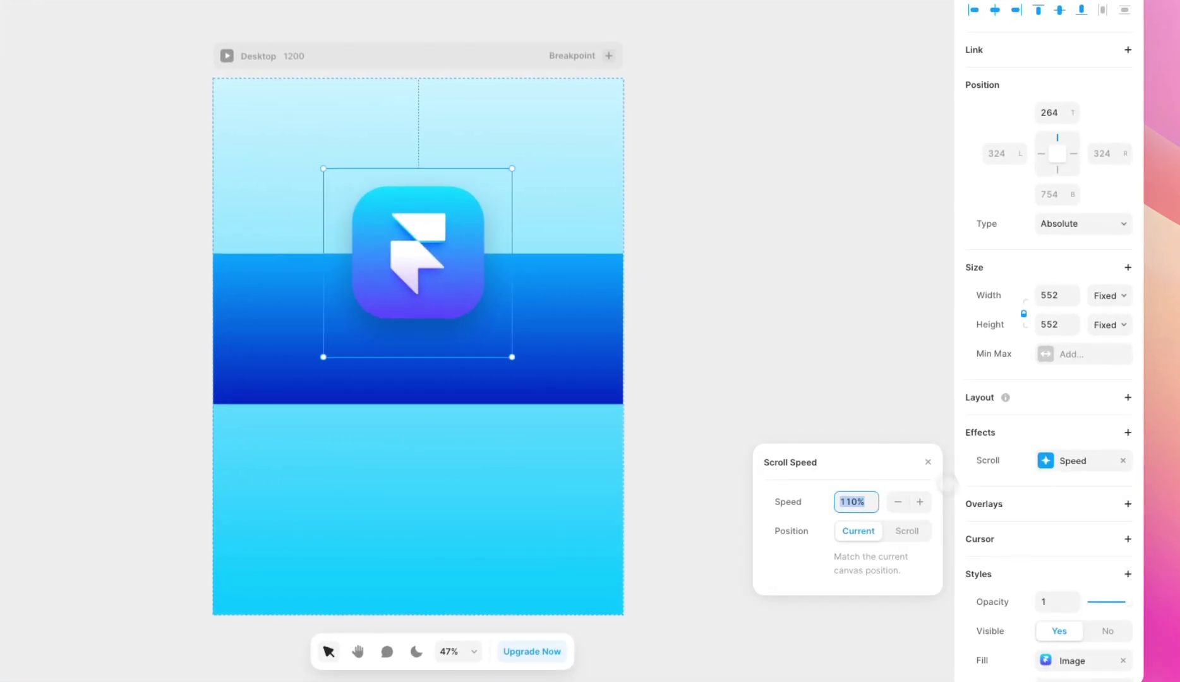
drag(882, 470, 830, 243)
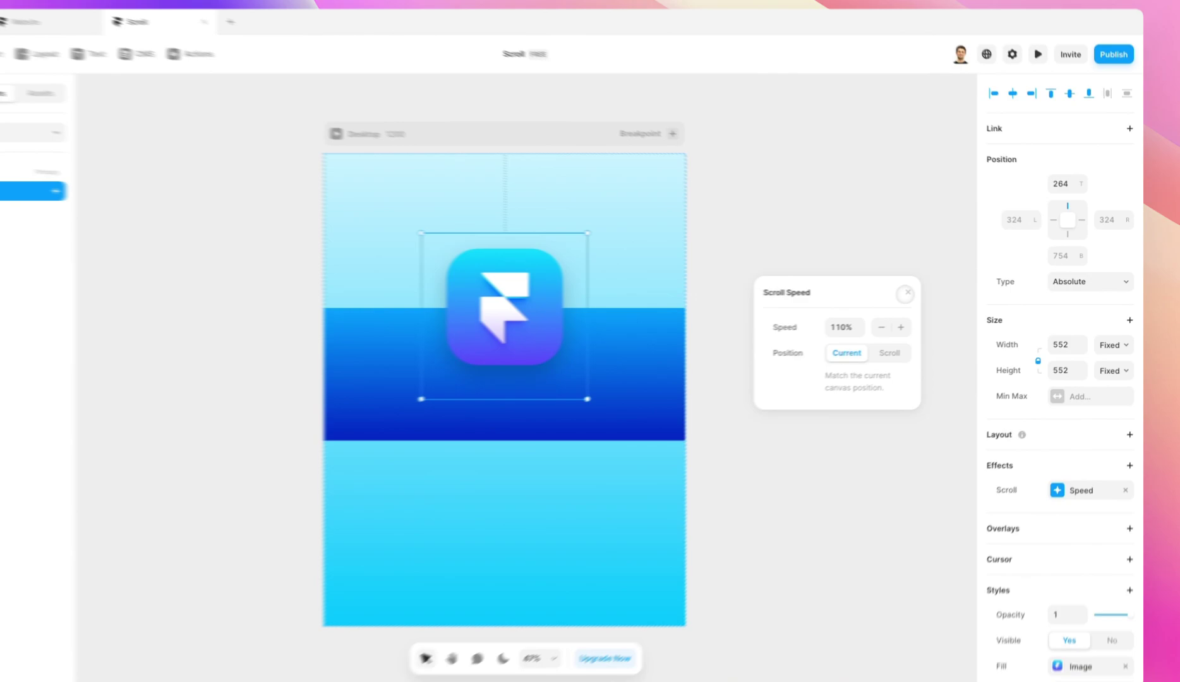
Delete the logo's Scroll Speed effect and scroll through the page preview
key(Escape)
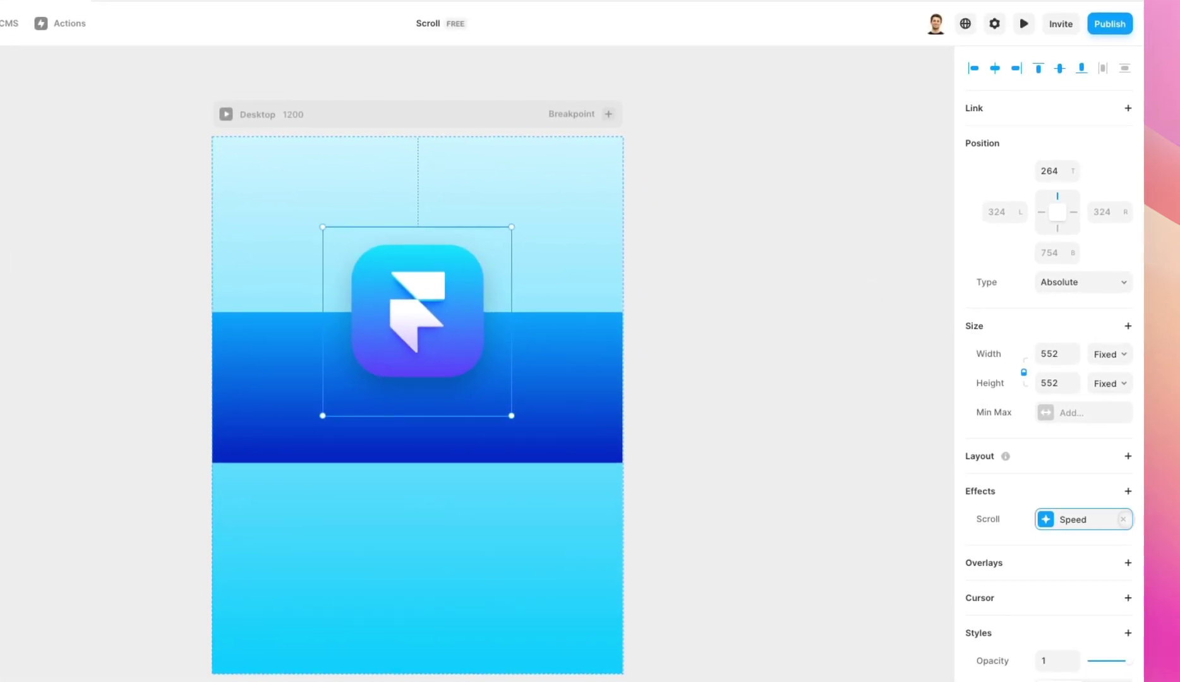
key(Delete)
key(super+p)
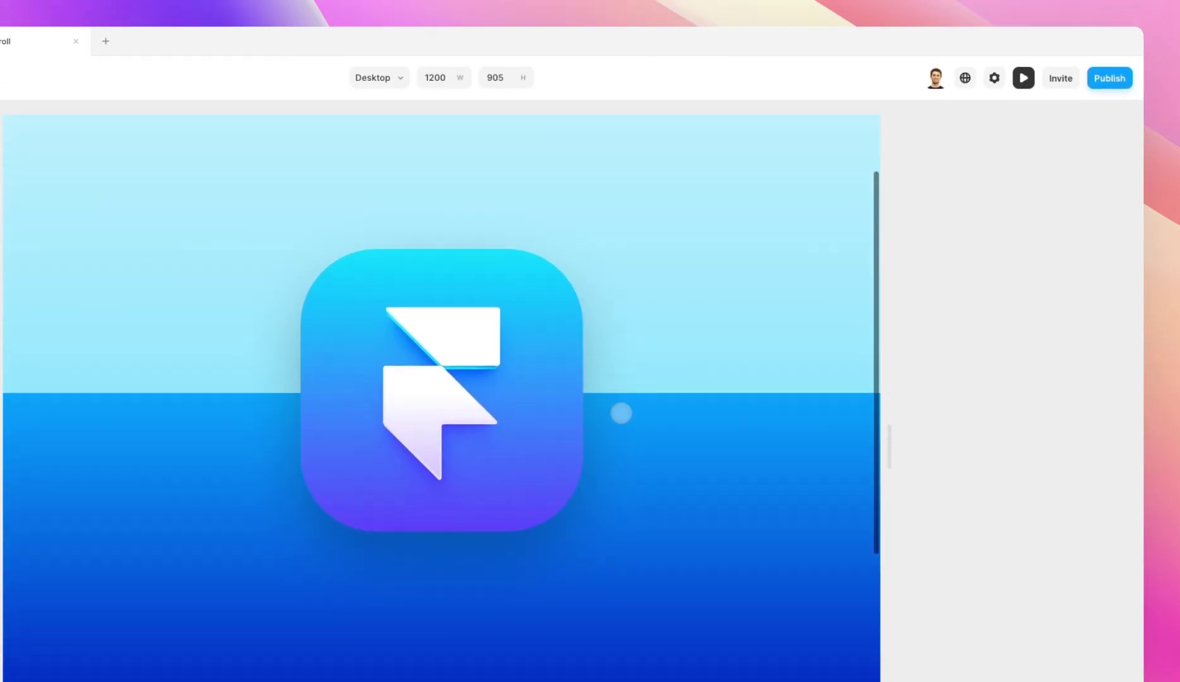
scroll(621, 413, down, 6)
scroll(621, 413, up, 6)
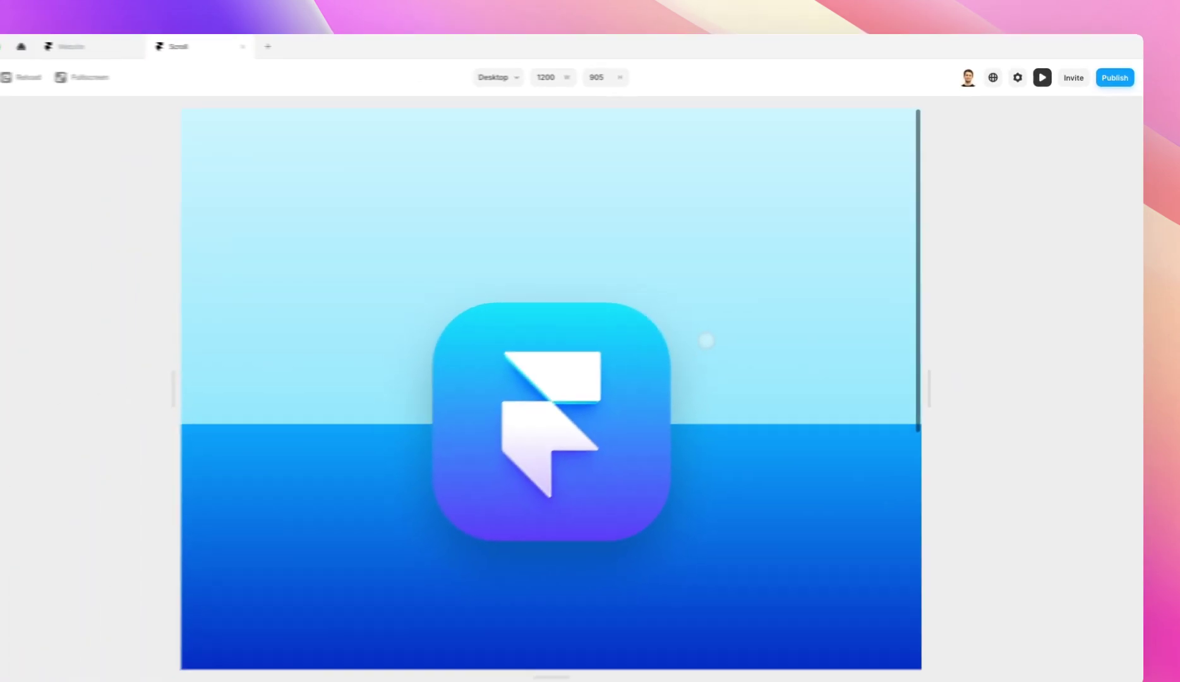
scroll(705, 341, down, 6)
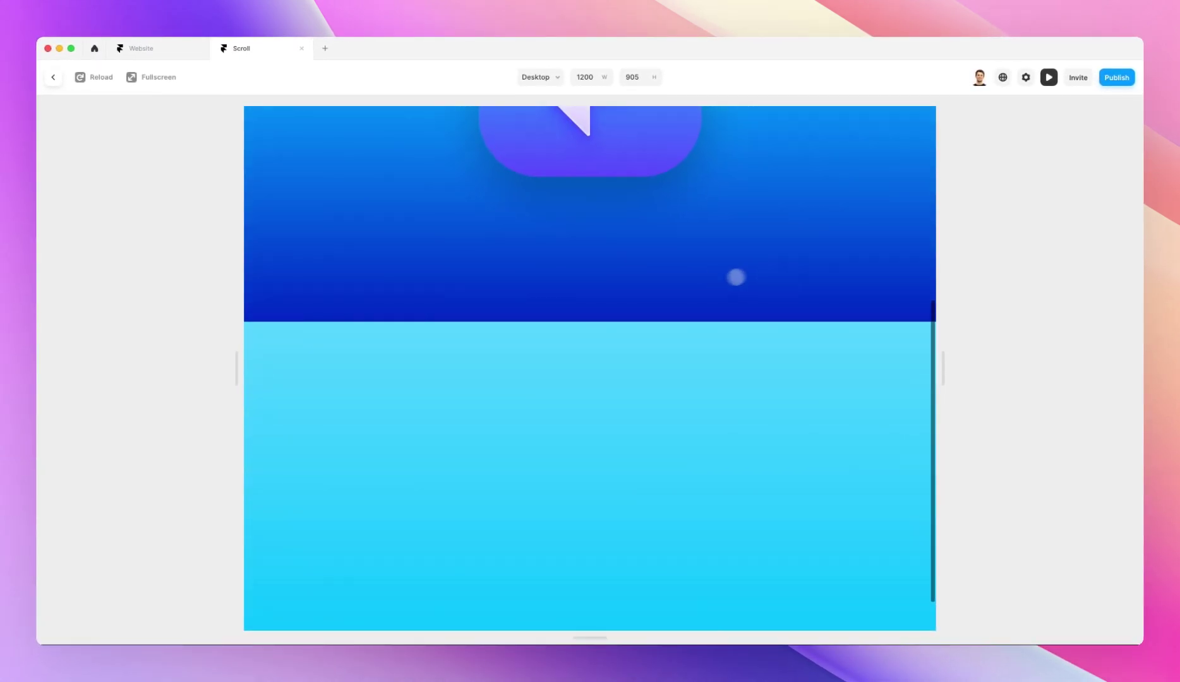
scroll(701, 293, up, 6)
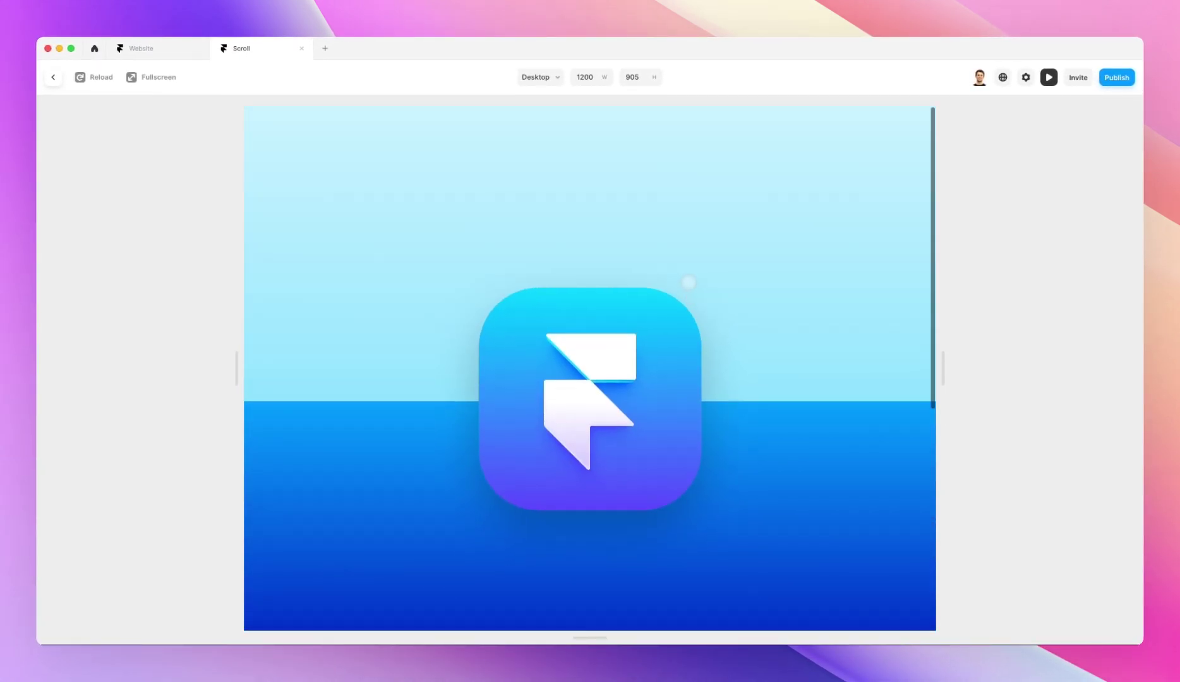
scroll(745, 337, down, 3)
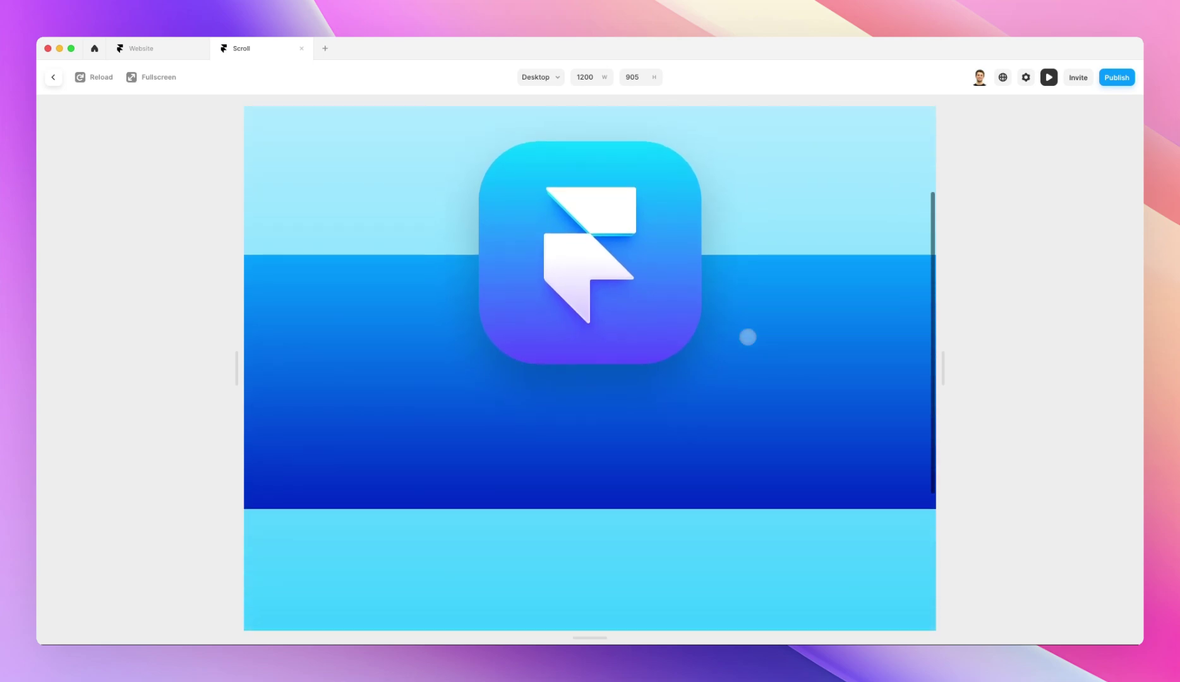
scroll(747, 338, down, 5)
scroll(719, 344, up, 8)
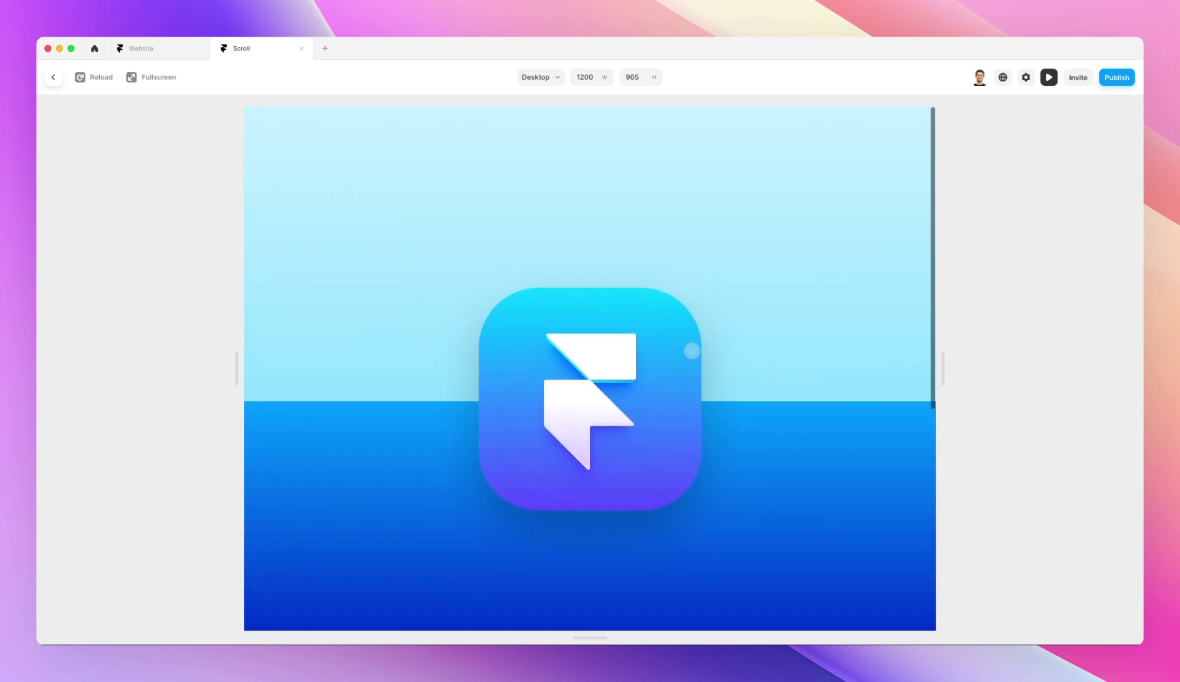
scroll(761, 313, down, 6)
scroll(740, 364, up, 7)
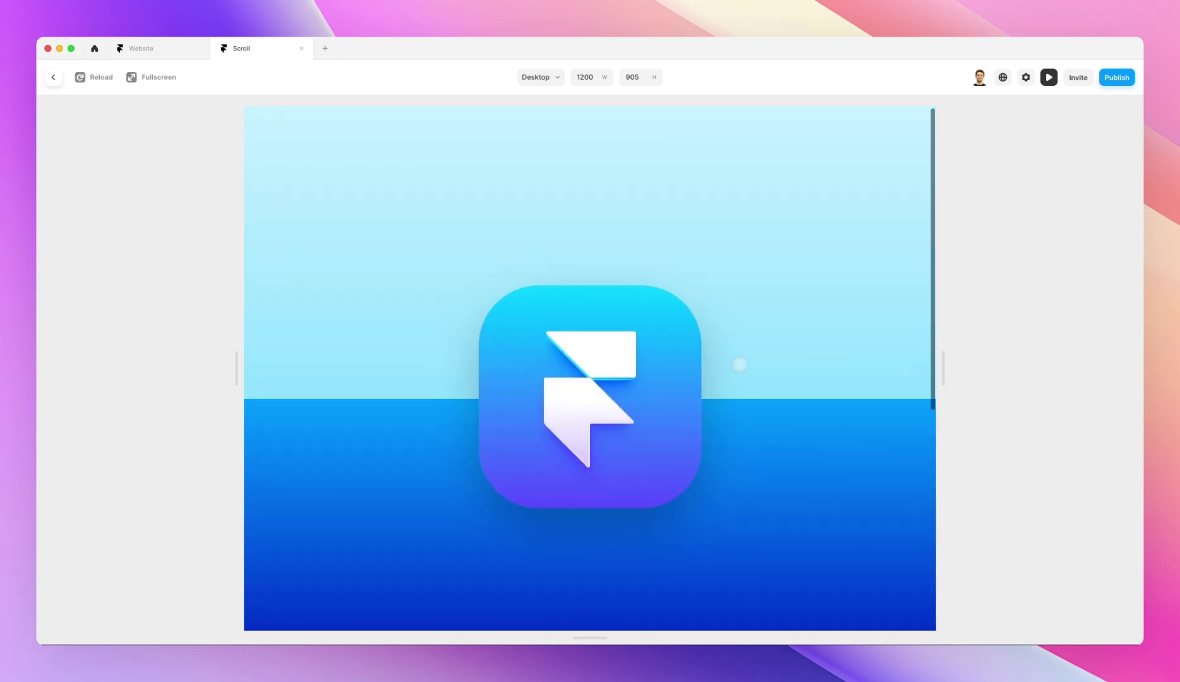
scroll(739, 364, down, 1)
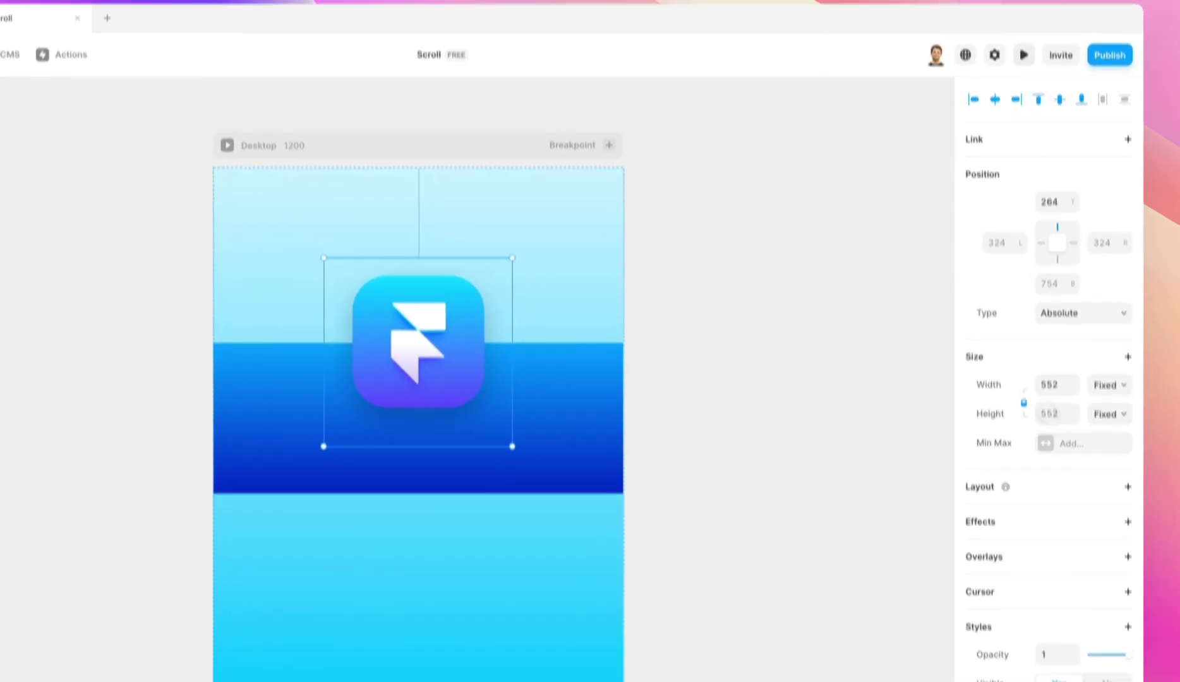
Re-add a Scroll Speed effect to the logo at 175% and start the page preview
click(1091, 522)
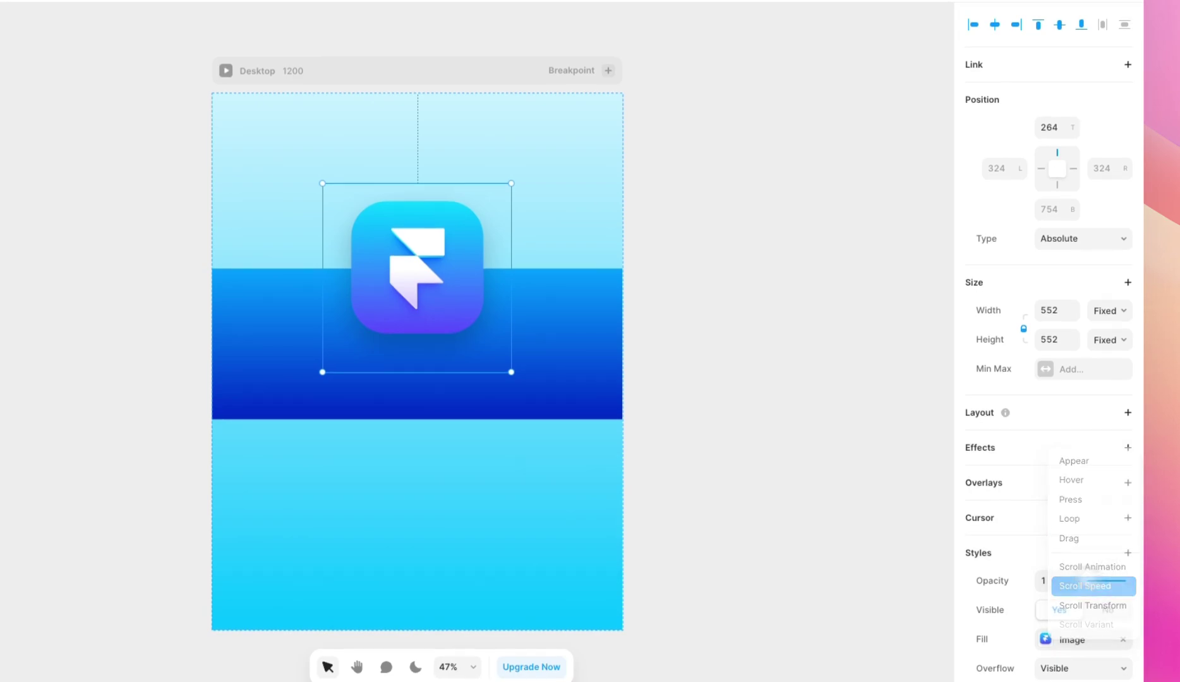
click(1092, 585)
click(872, 512)
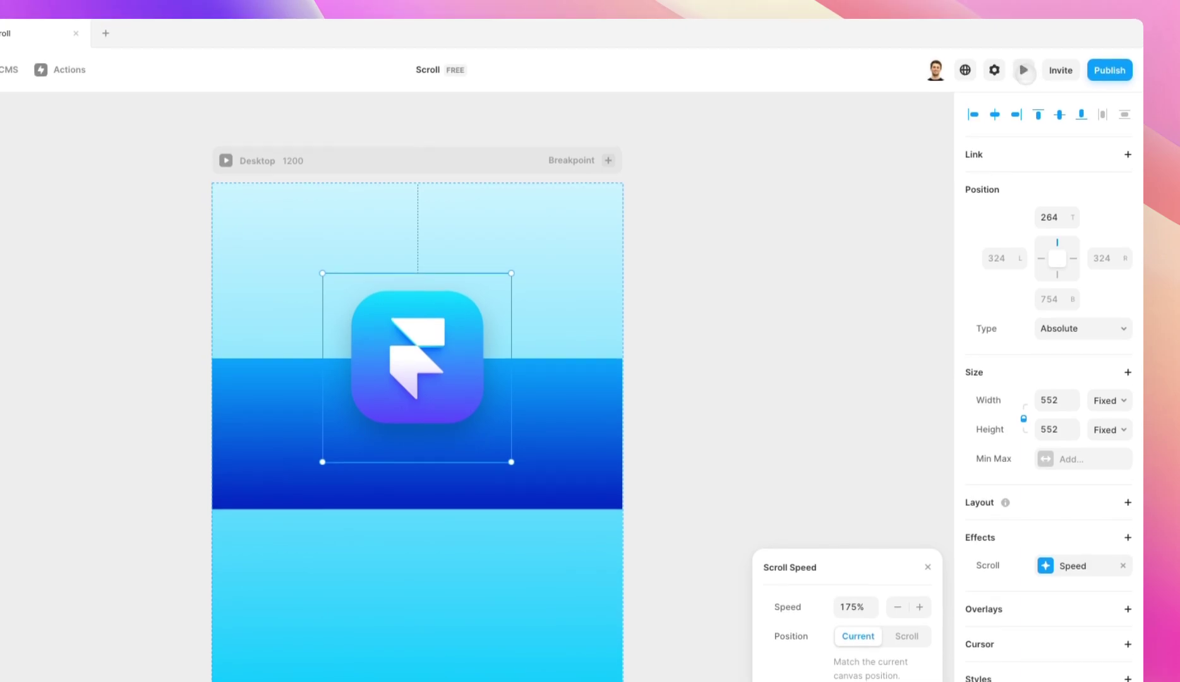
click(1024, 71)
scroll(735, 430, down, 5)
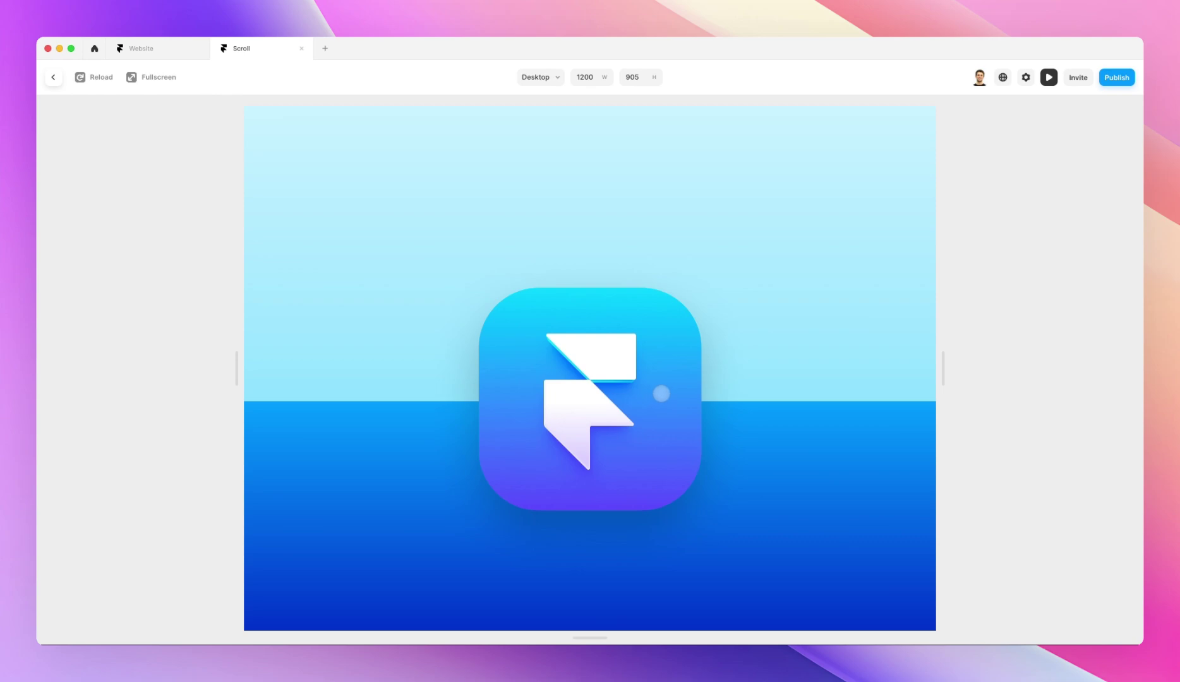
Scroll the preview up and down to watch the logo move at 175% speed
scroll(772, 389, down, 5)
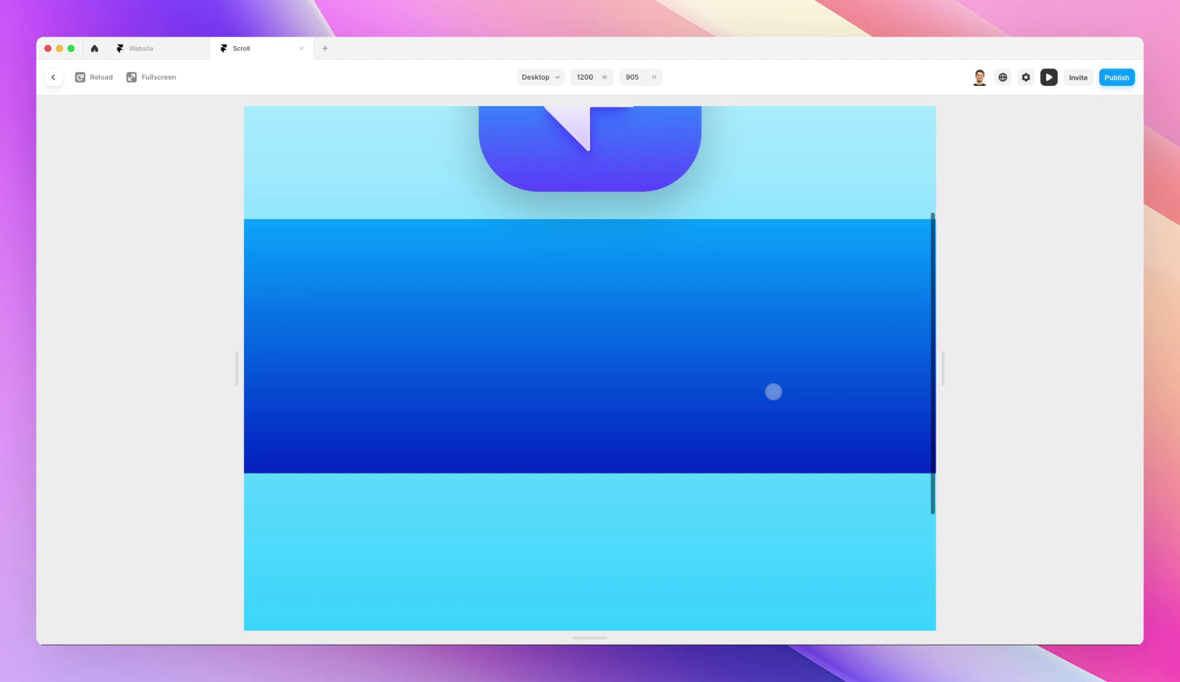
scroll(773, 392, up, 4)
scroll(772, 389, down, 5)
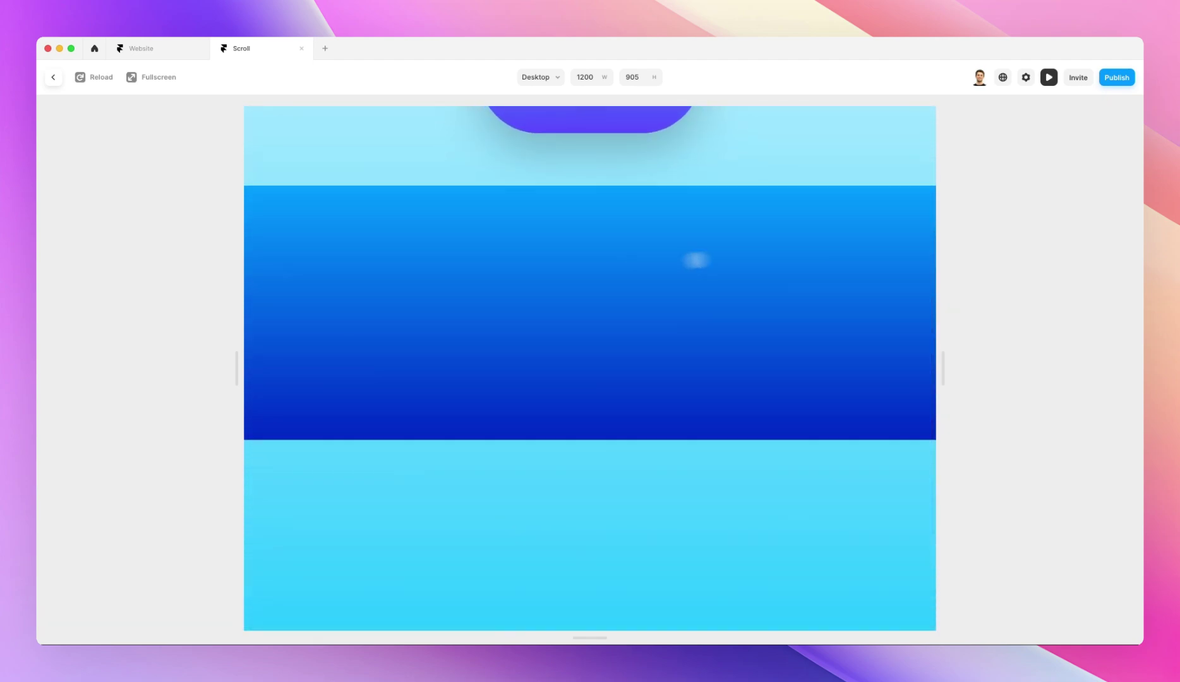
scroll(727, 325, up, 5)
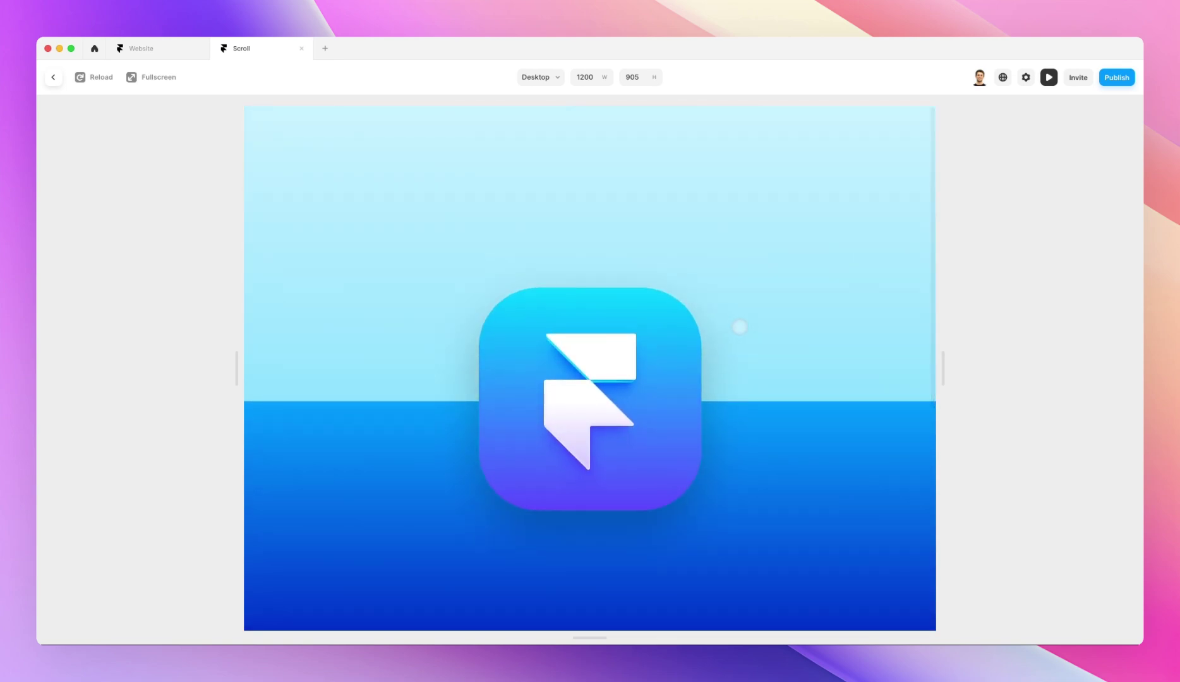
scroll(739, 326, down, 5)
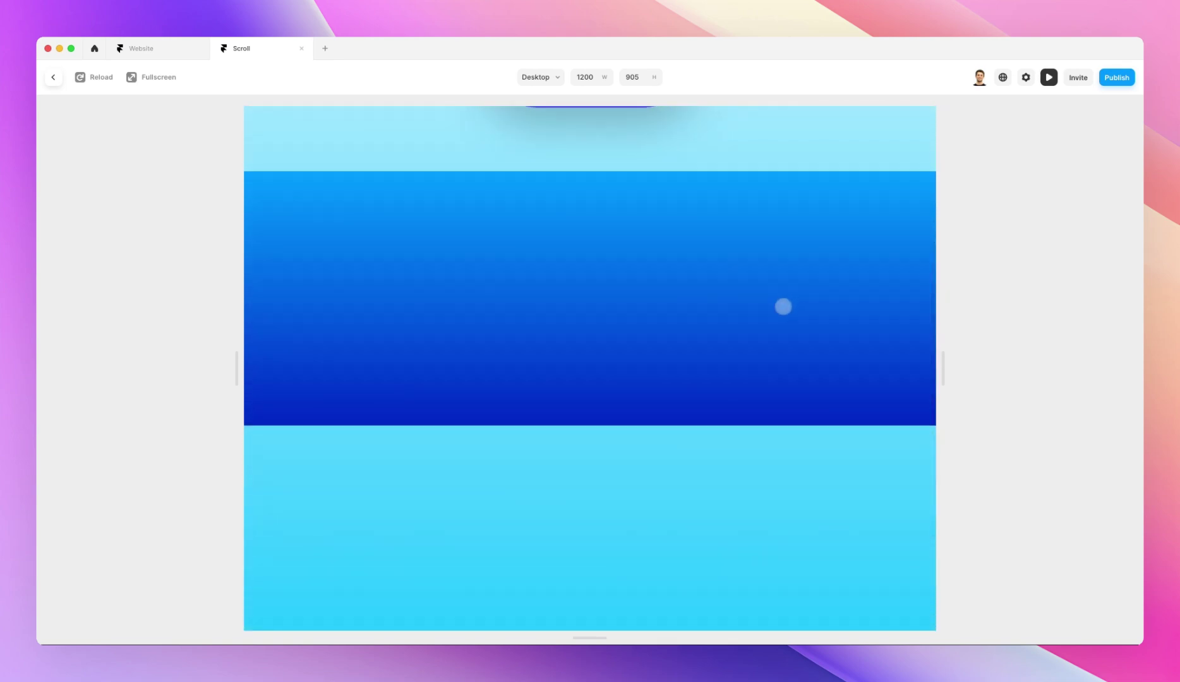
scroll(780, 306, up, 5)
scroll(786, 385, down, 5)
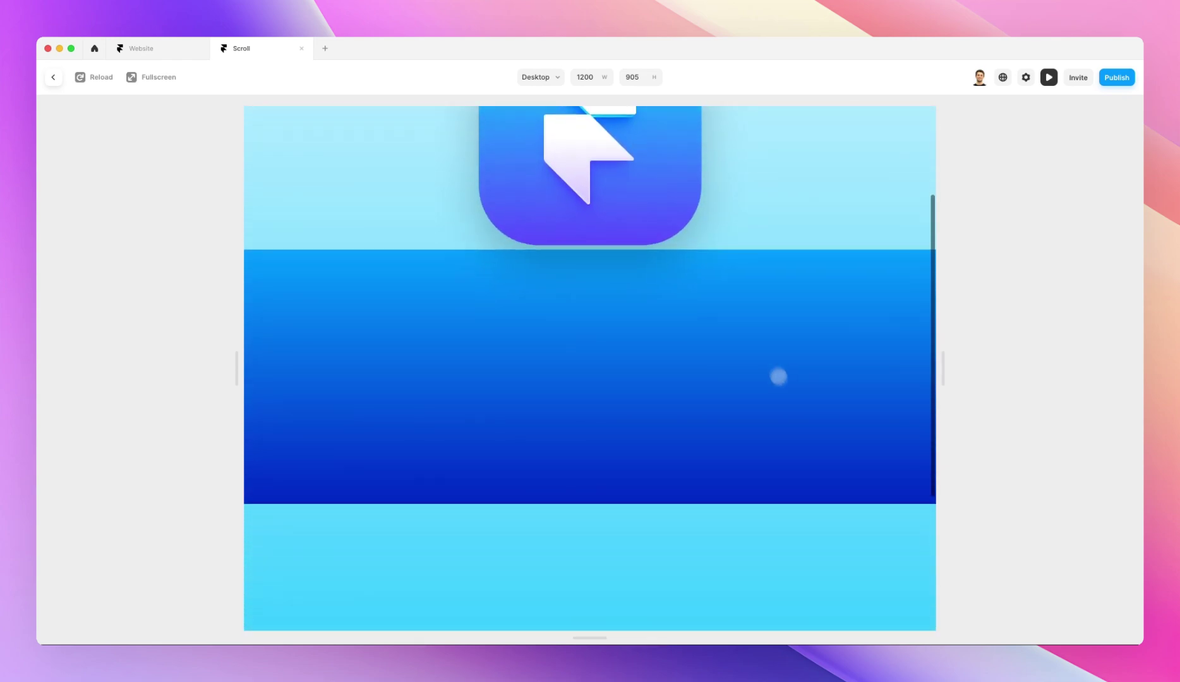
scroll(767, 335, up, 5)
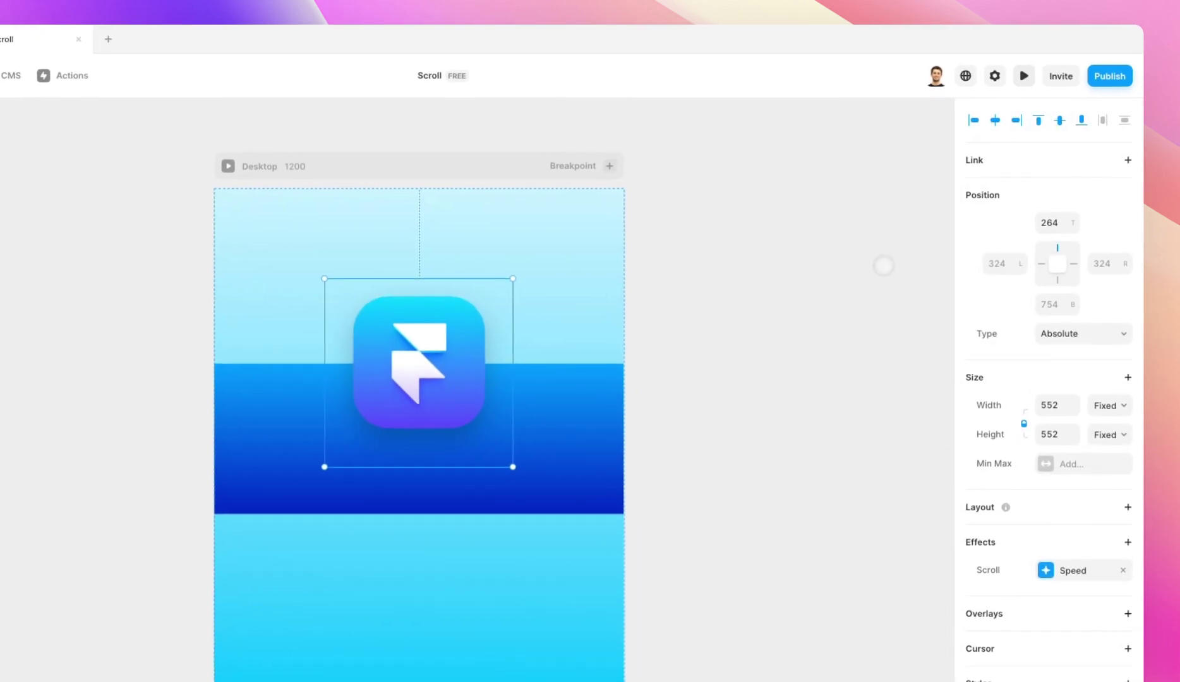
Open the logo's Speed effect and step its speed up to 250%
click(1073, 560)
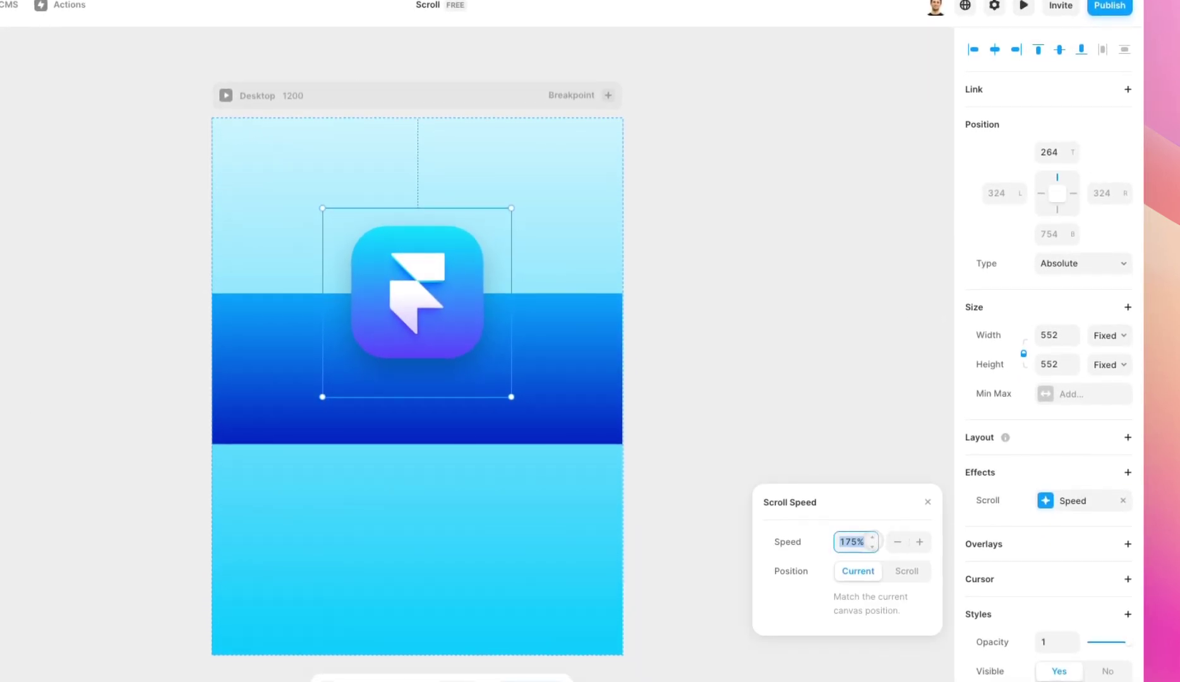
click(872, 536)
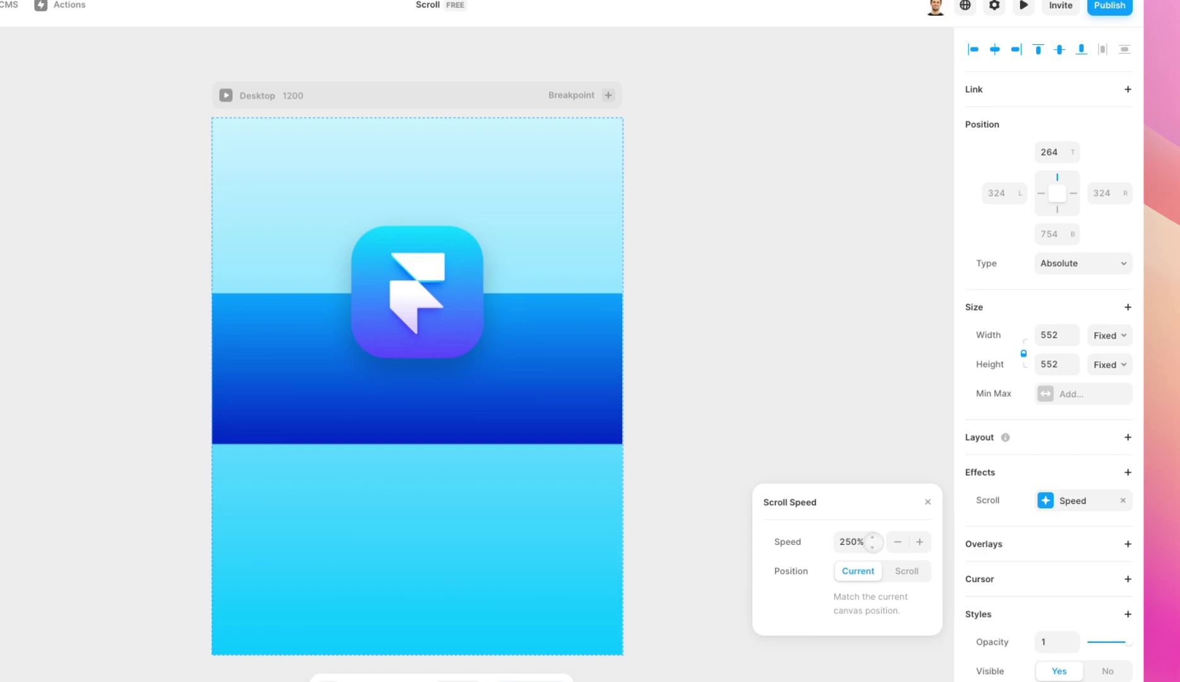
key(super+p)
scroll(678, 442, down, 3)
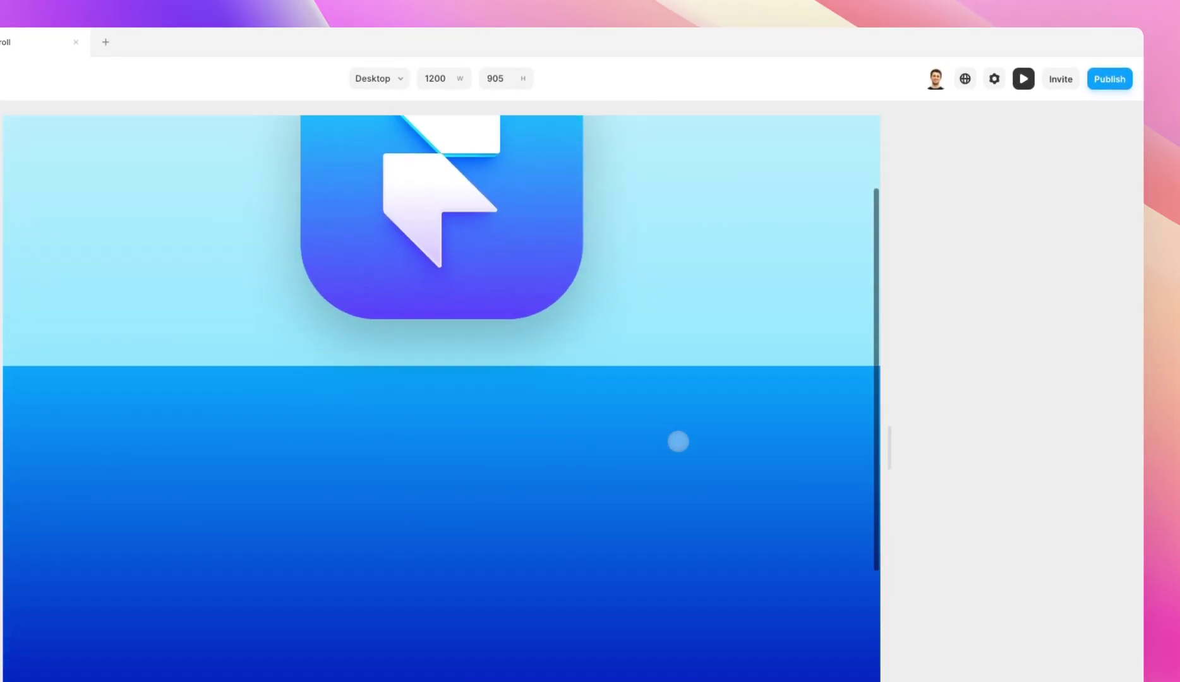
scroll(678, 442, down, 2)
scroll(677, 441, up, 4)
scroll(677, 442, down, 2)
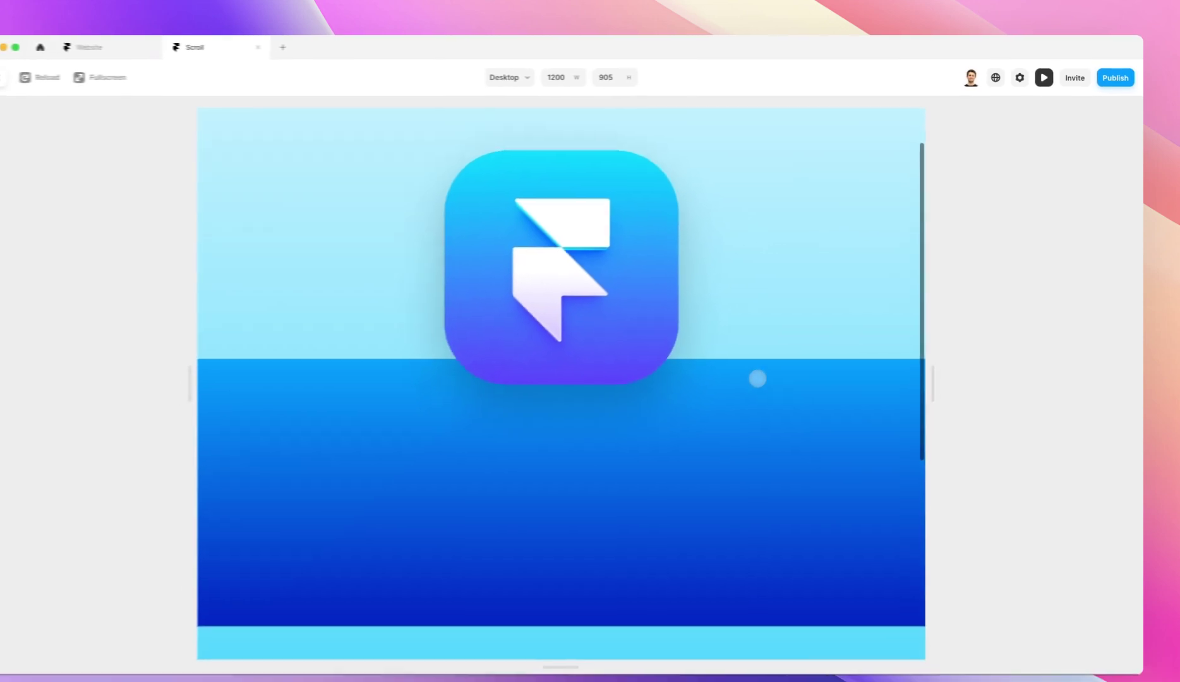
scroll(758, 378, down, 3)
scroll(757, 378, up, 5)
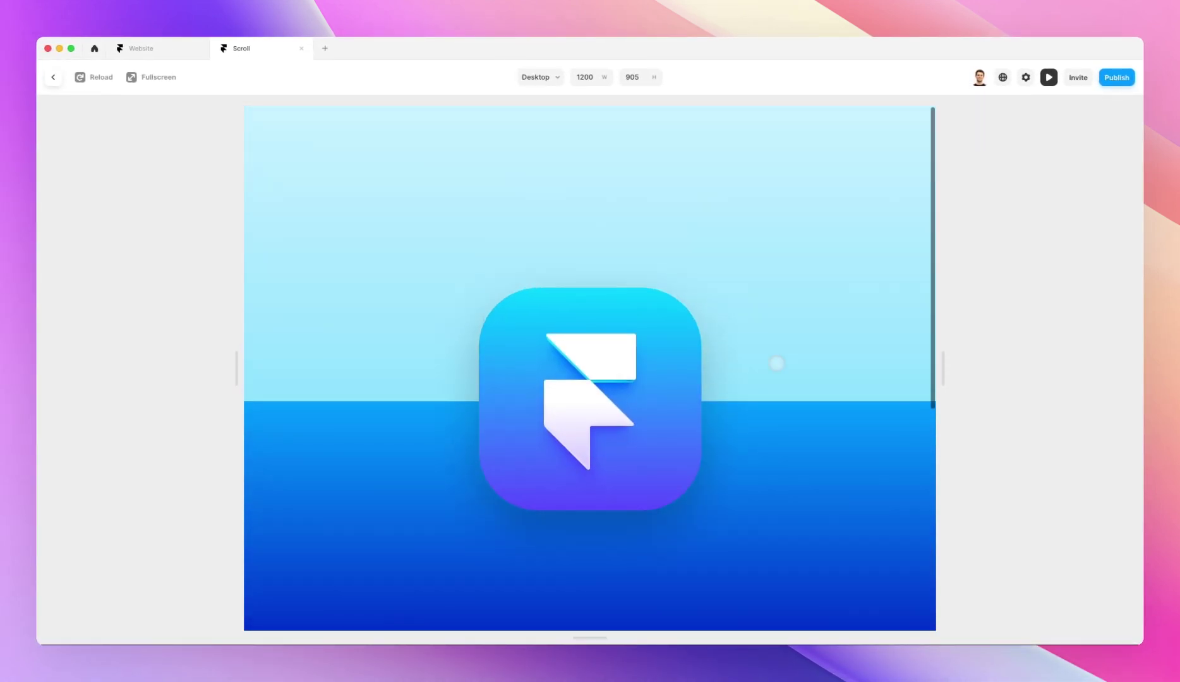
scroll(776, 363, down, 5)
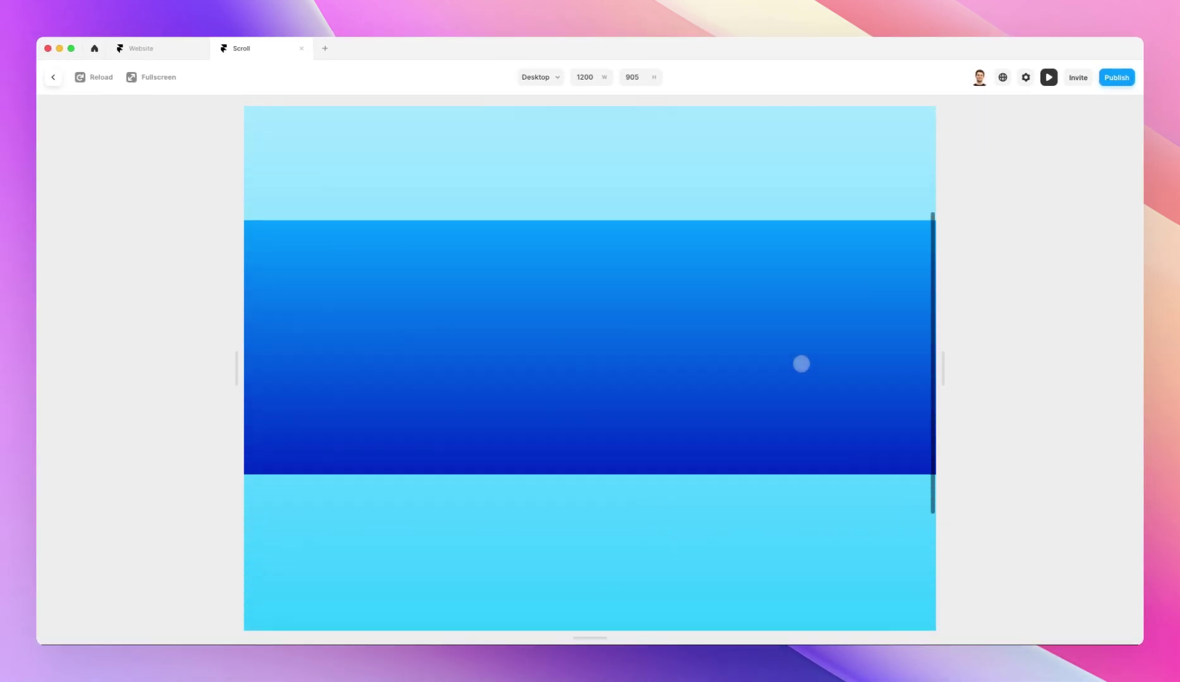
scroll(802, 362, up, 5)
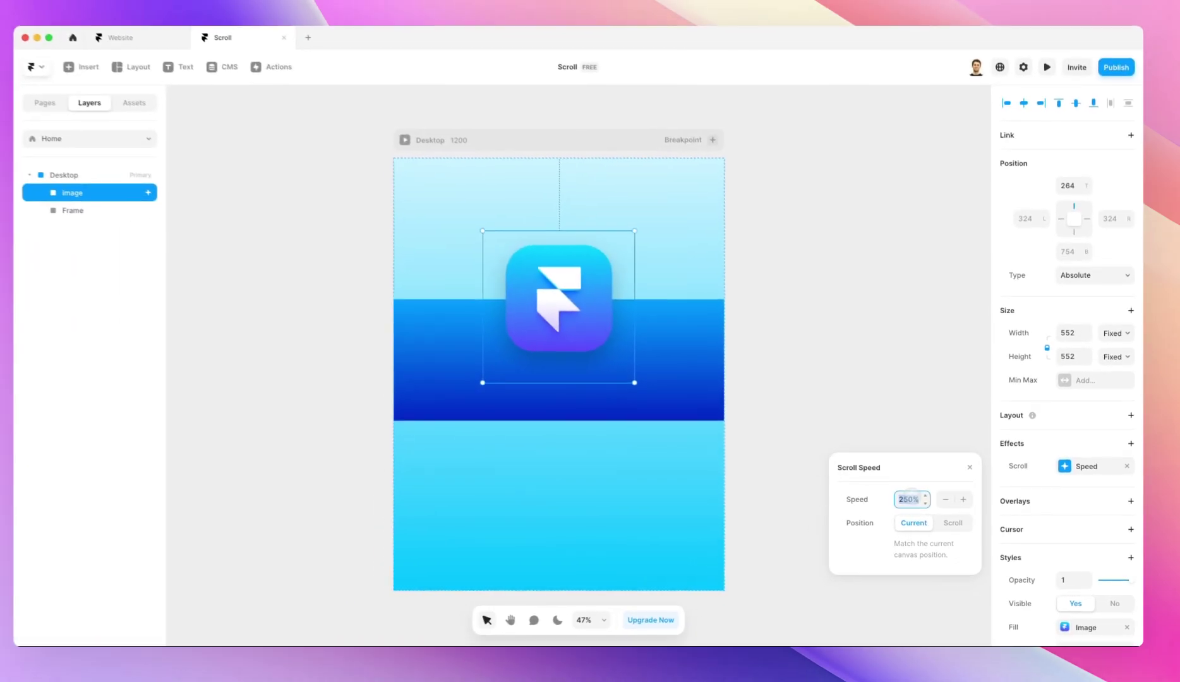
Enter 50% as the logo's Scroll Speed and scroll the preview up and down
text(50)
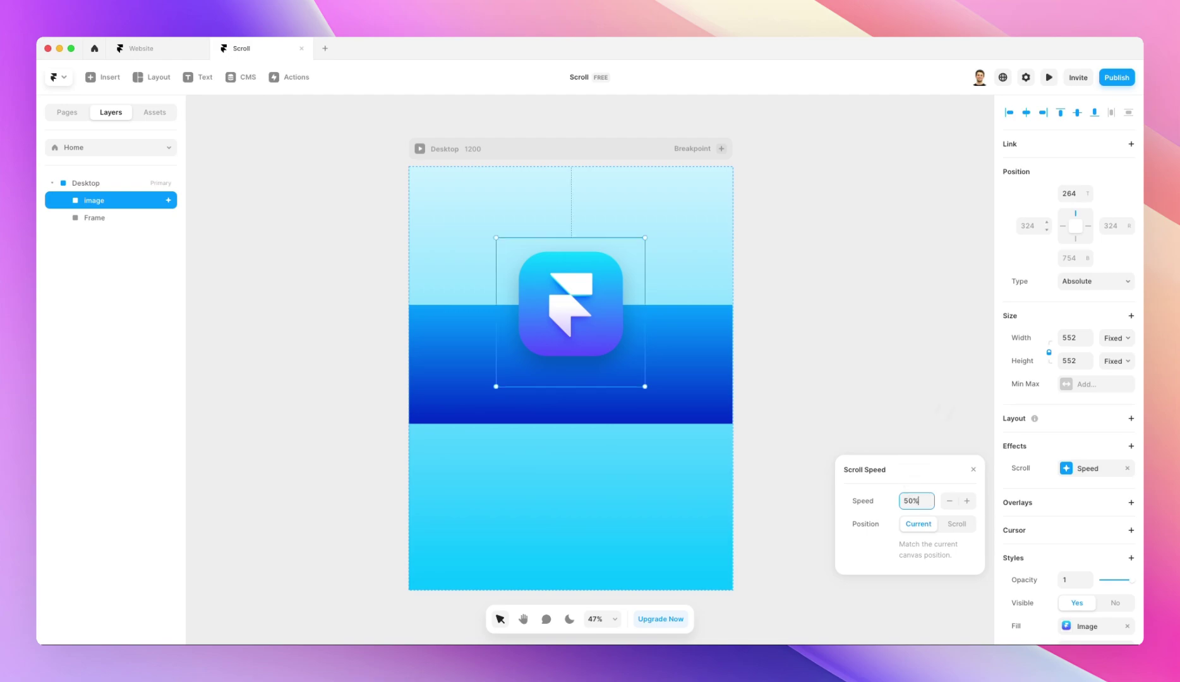
click(1048, 77)
scroll(742, 365, down, 5)
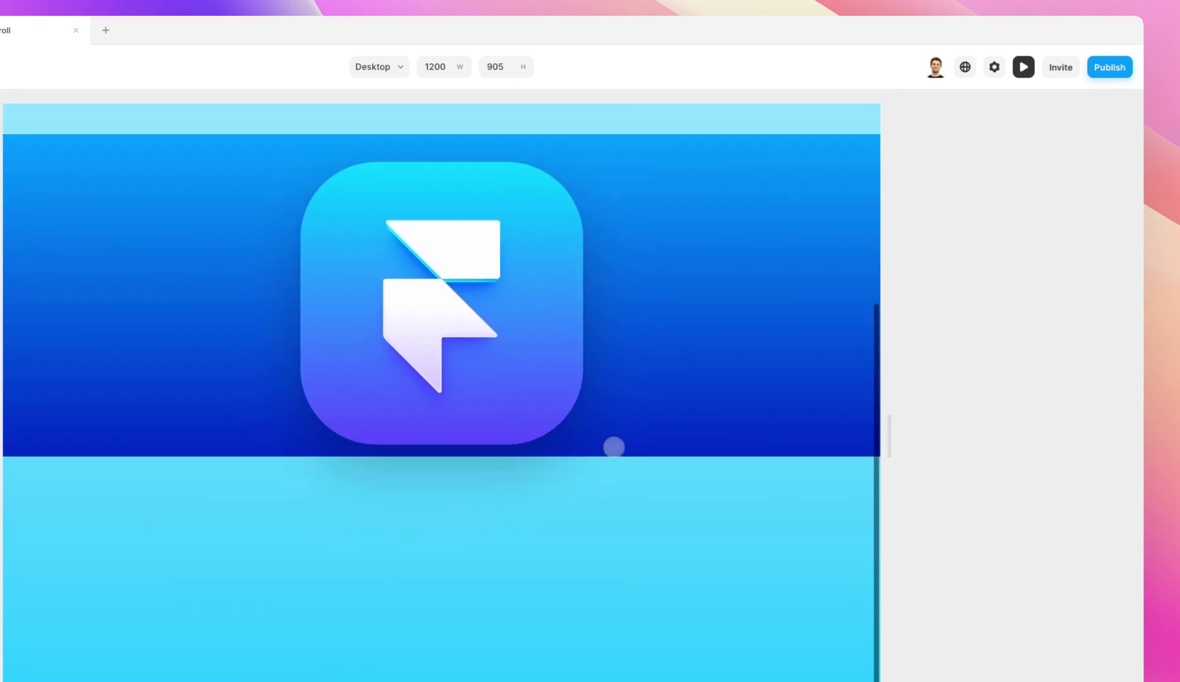
scroll(631, 445, up, 5)
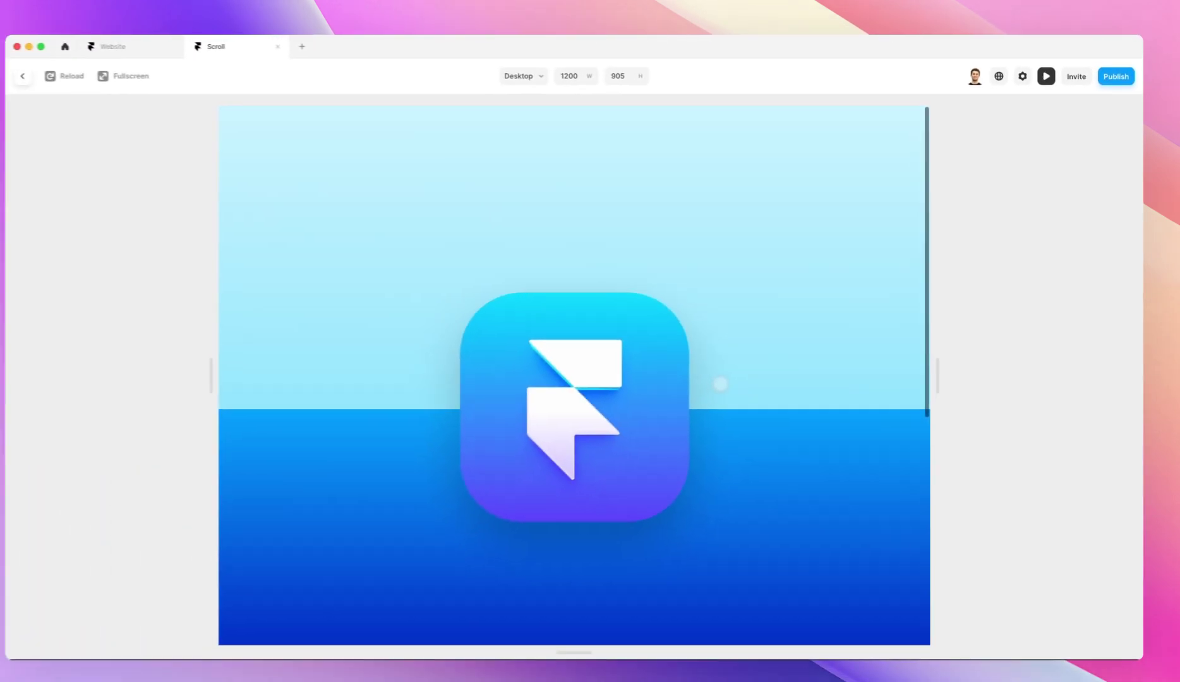
scroll(774, 375, down, 5)
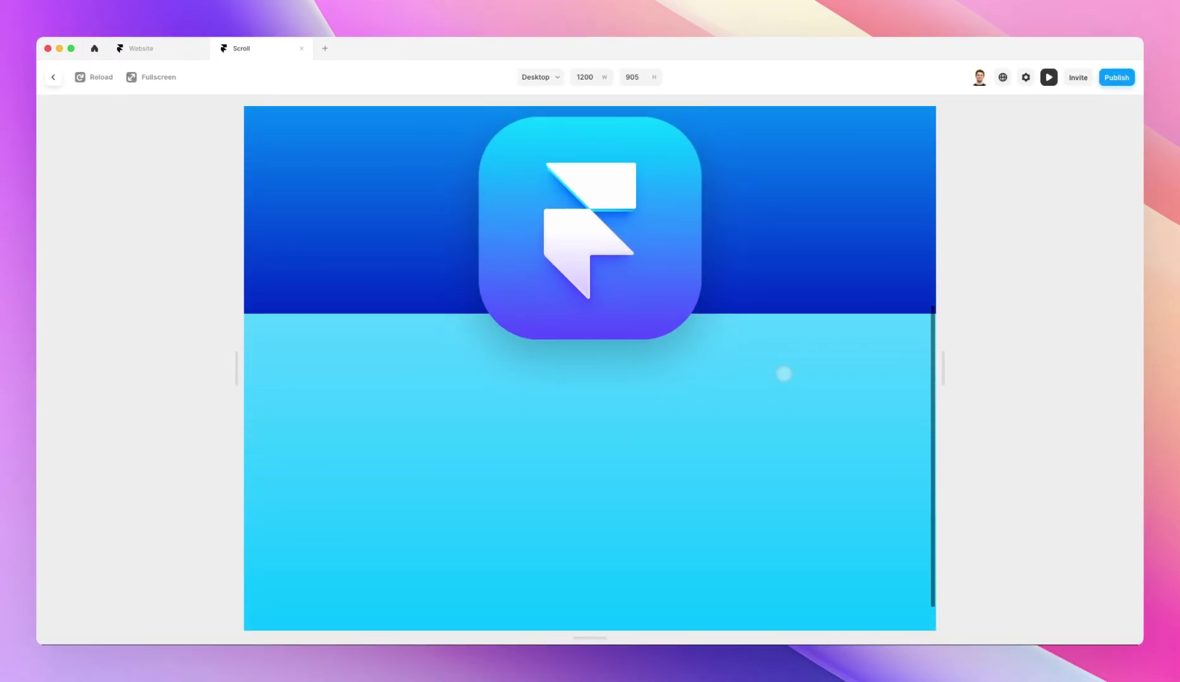
scroll(783, 374, up, 5)
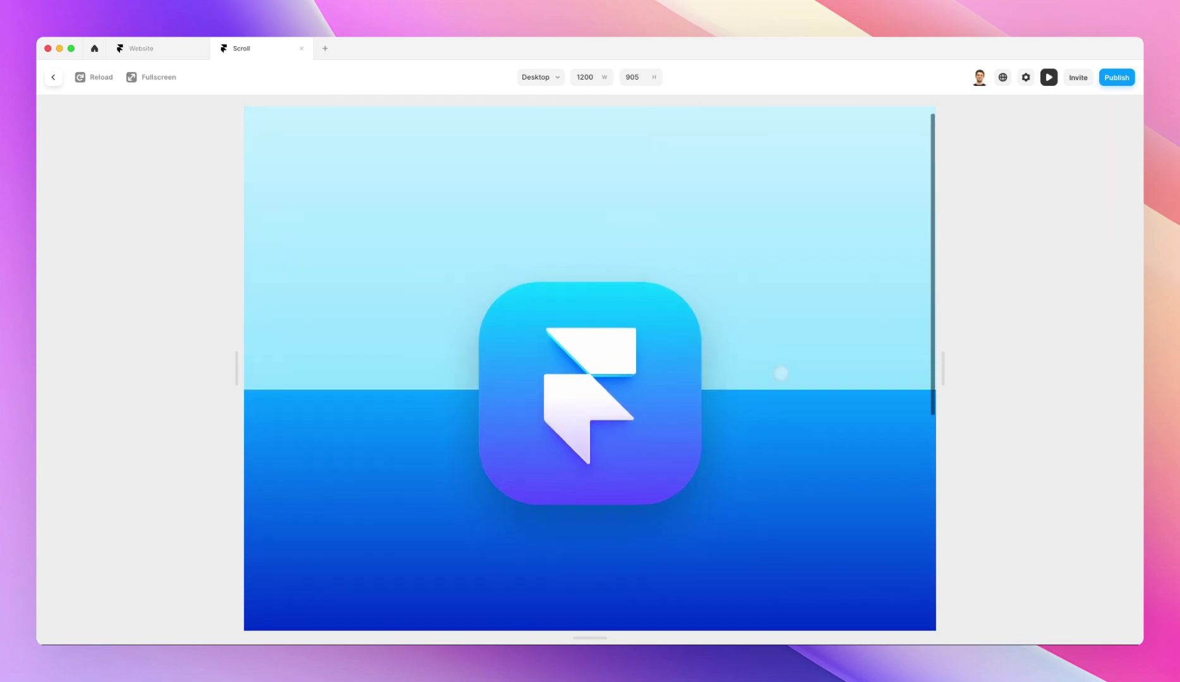
scroll(797, 362, down, 5)
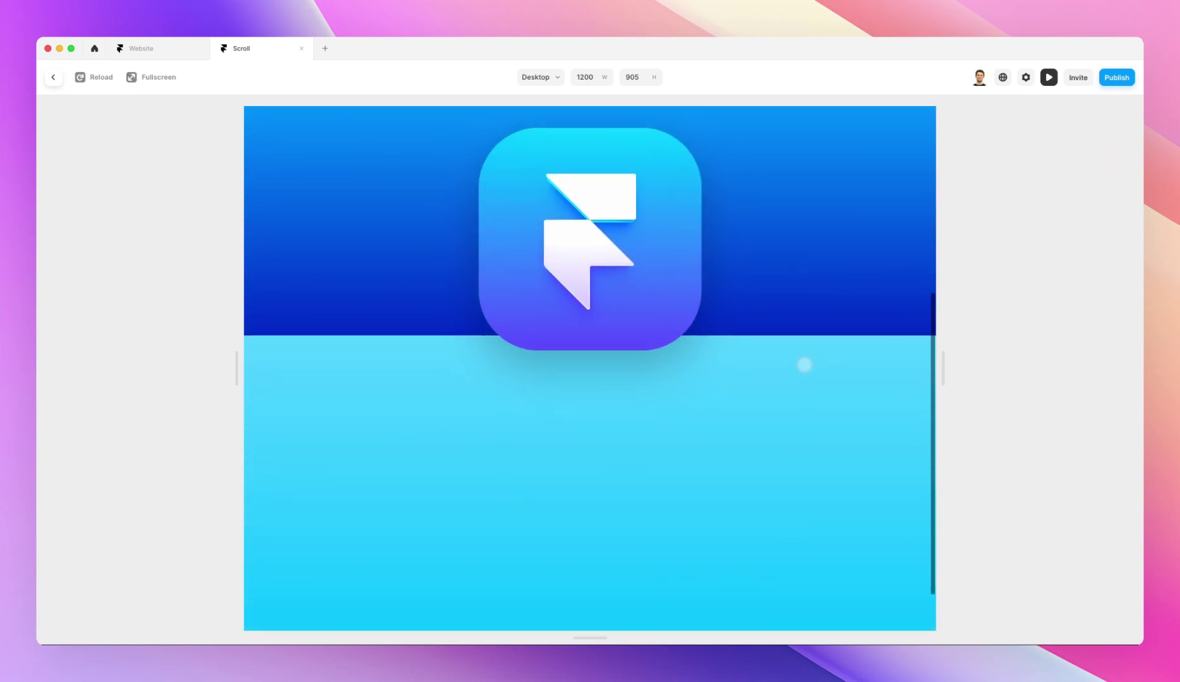
scroll(789, 319, down, 1)
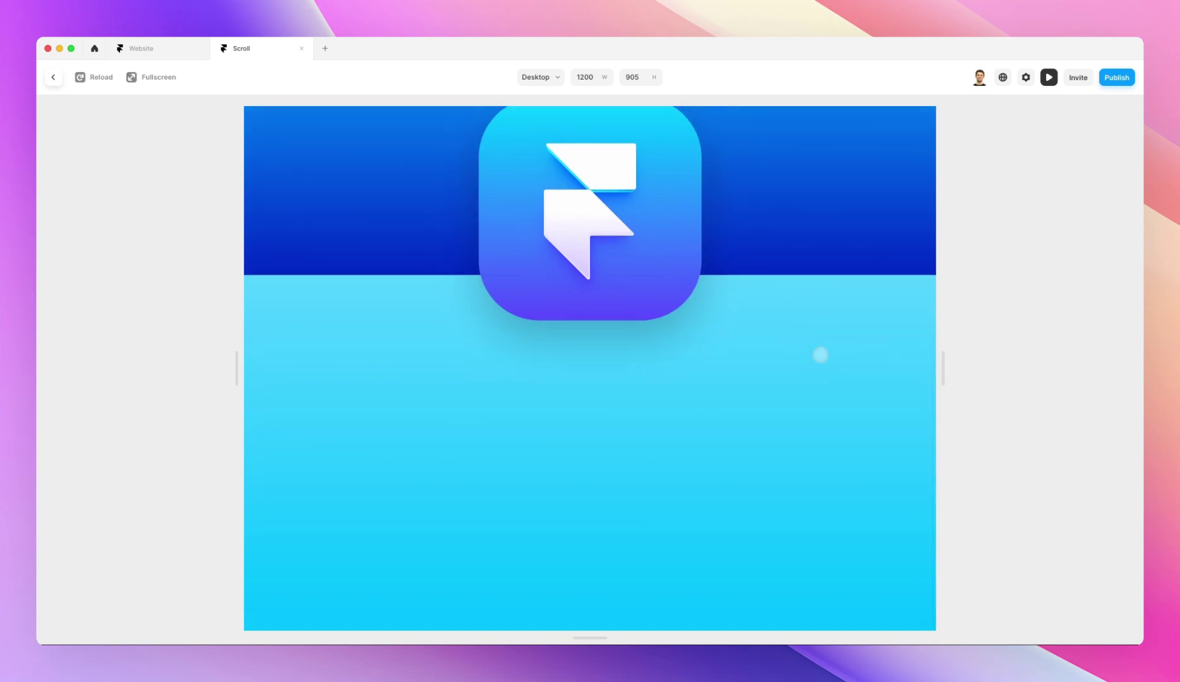
scroll(821, 355, up, 6)
scroll(819, 345, down, 2)
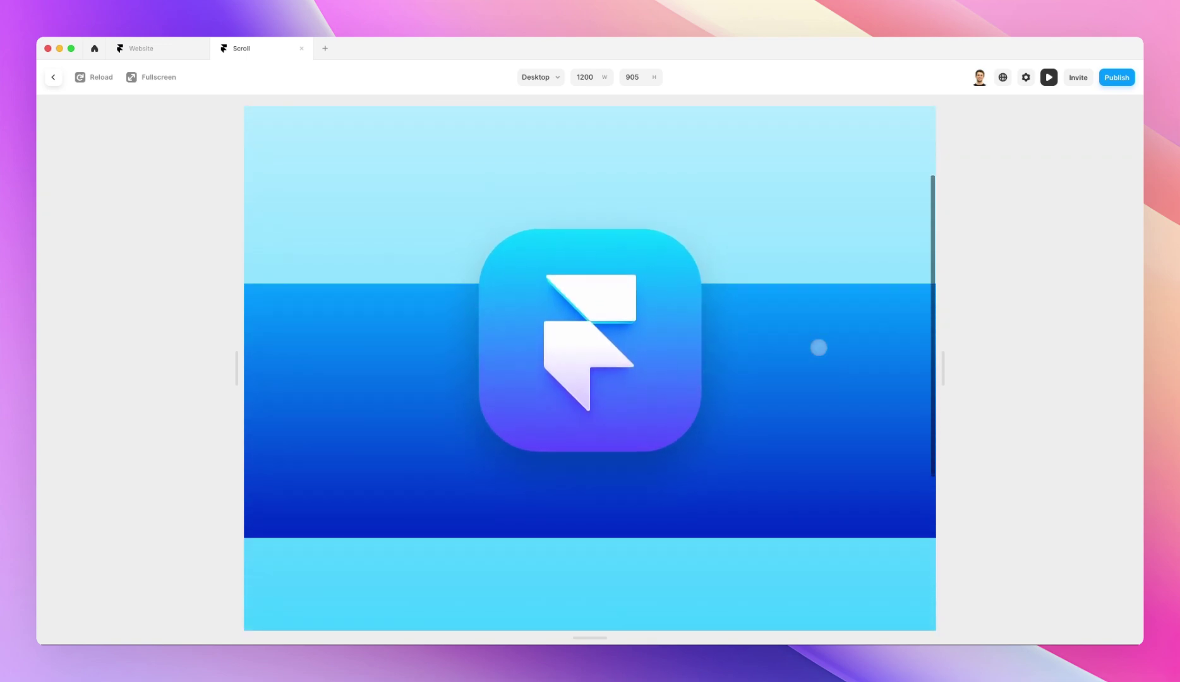
scroll(818, 347, down, 8)
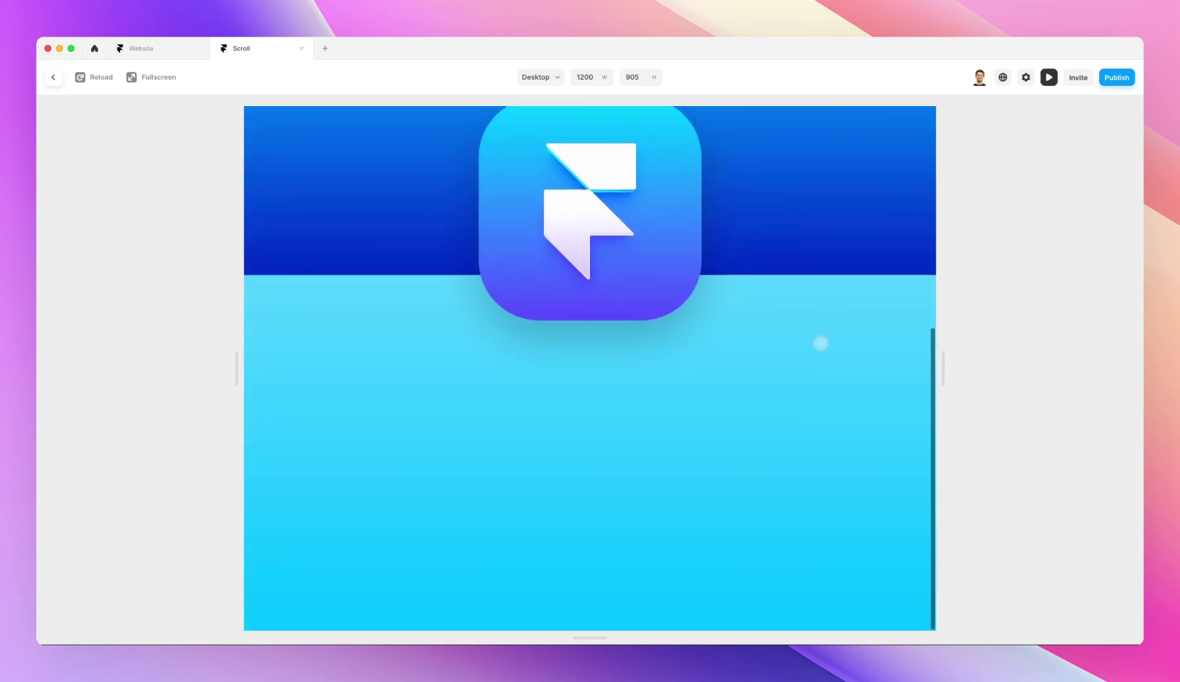
scroll(820, 343, up, 8)
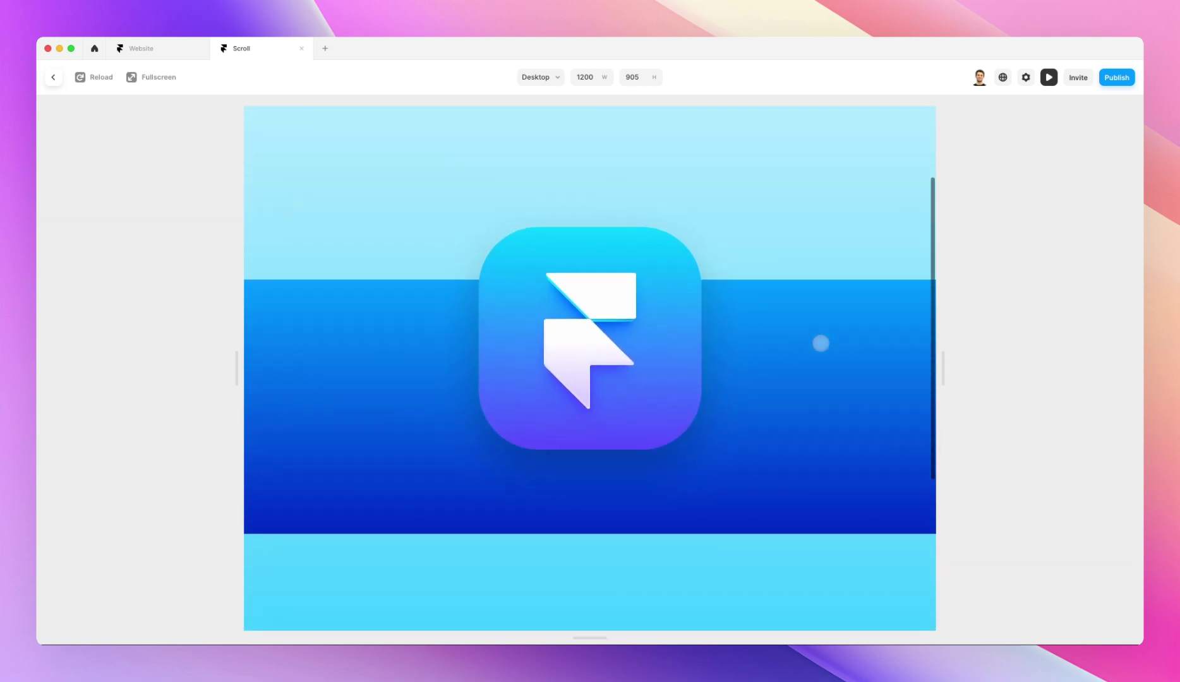
scroll(819, 342, down, 3)
scroll(819, 342, up, 5)
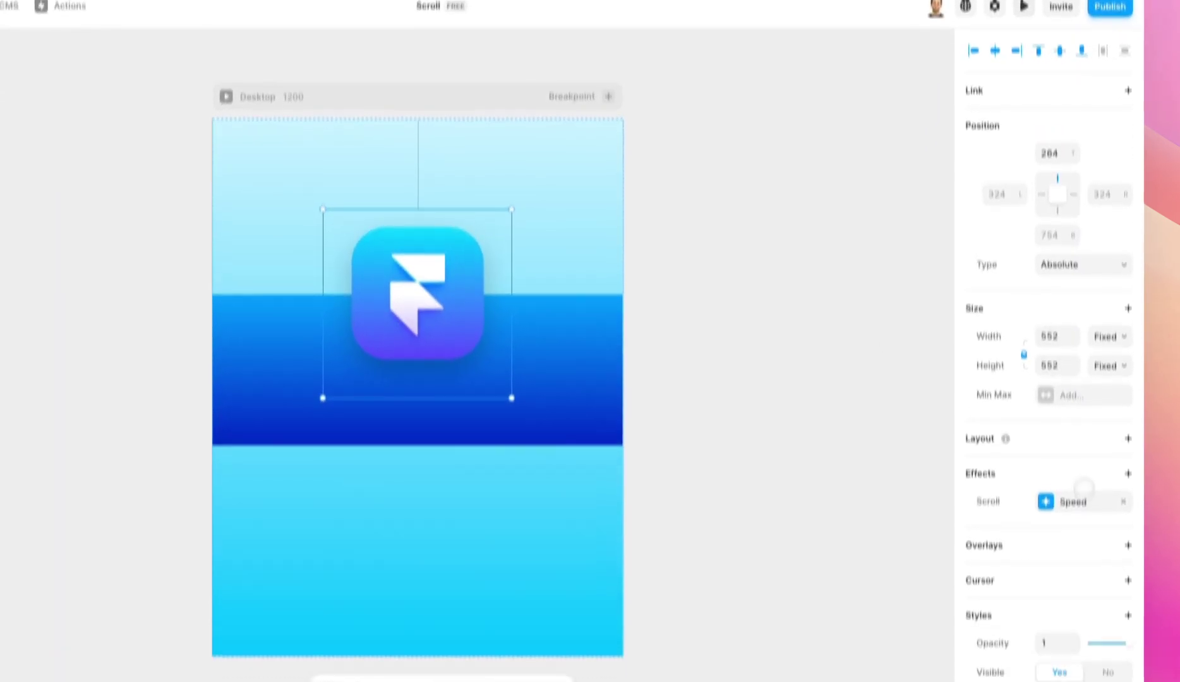
Base the logo's 50% Scroll Speed on Scroll position with a Top offset of 10
click(1074, 561)
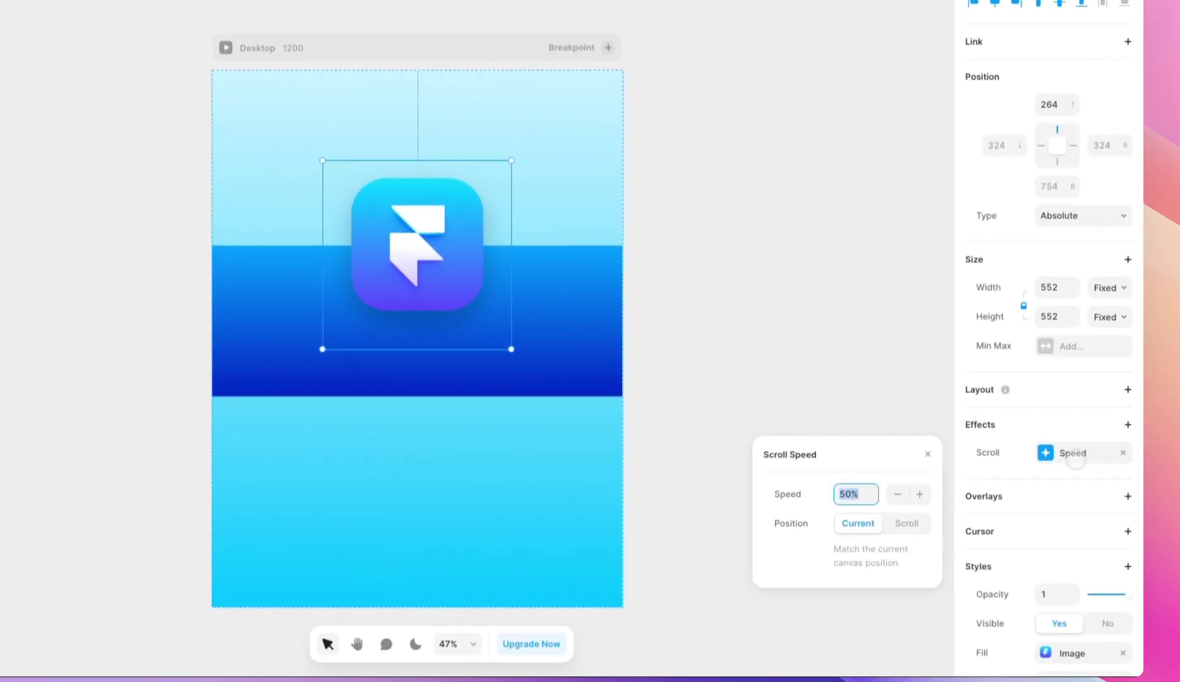
drag(877, 449, 843, 246)
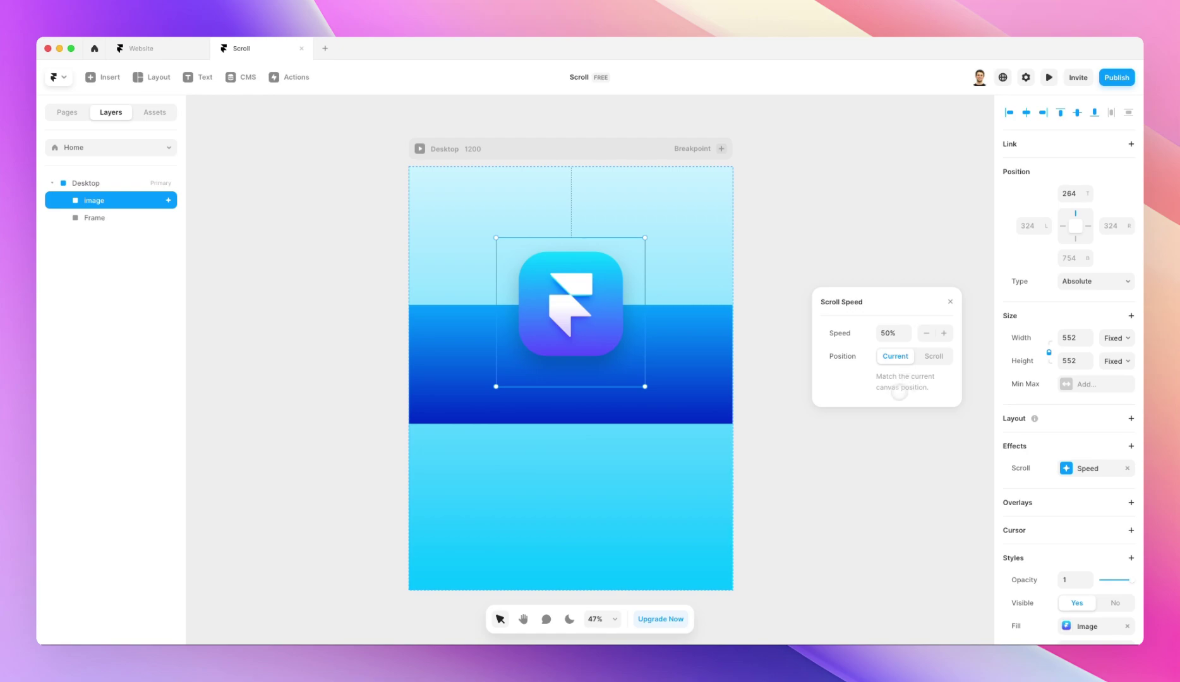
click(930, 357)
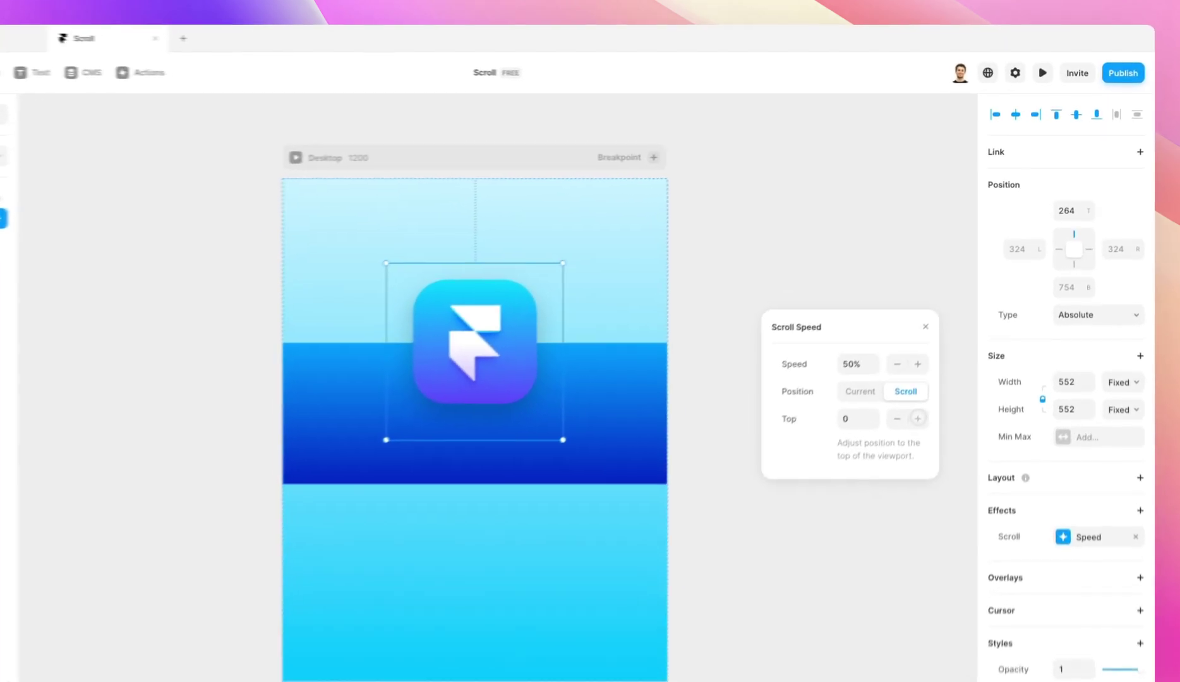
click(942, 368)
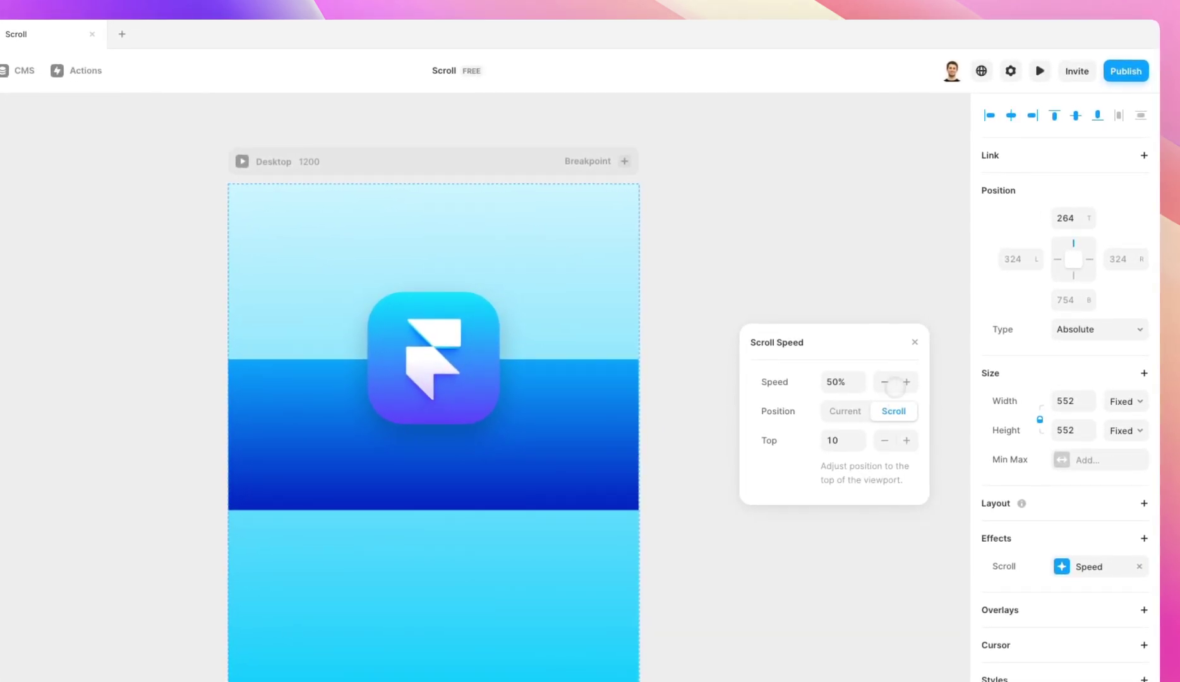
Preview the page, scrolling down and up, then return to the editor
click(1039, 70)
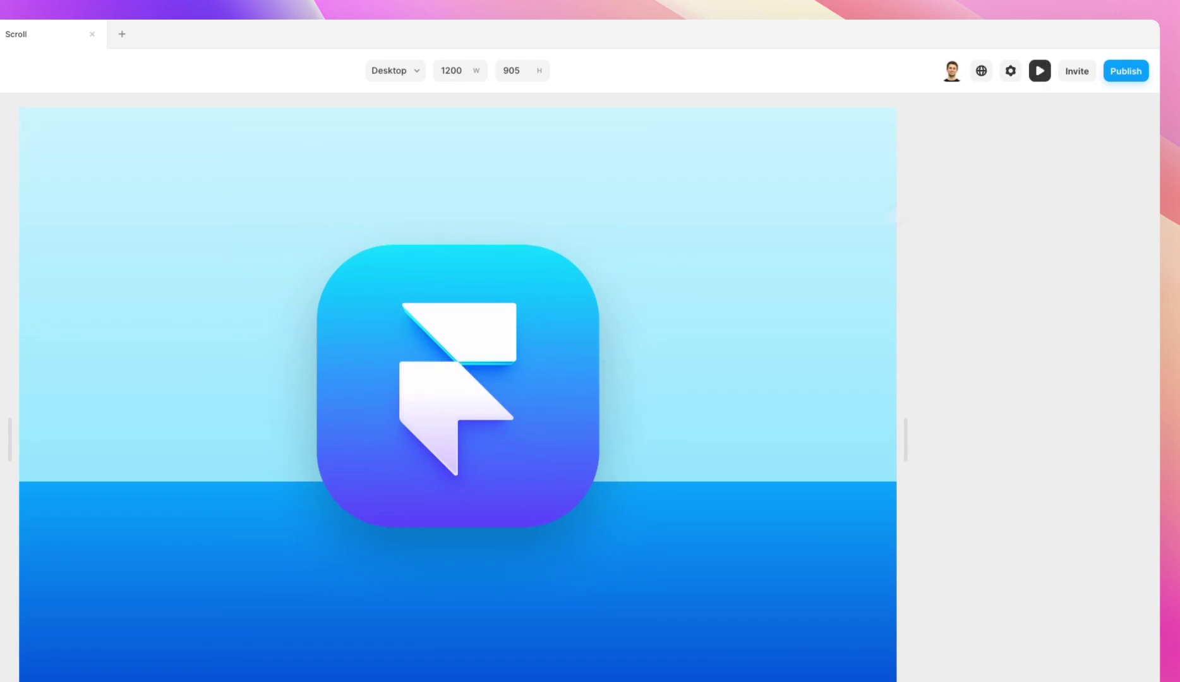
scroll(734, 318, down, 5)
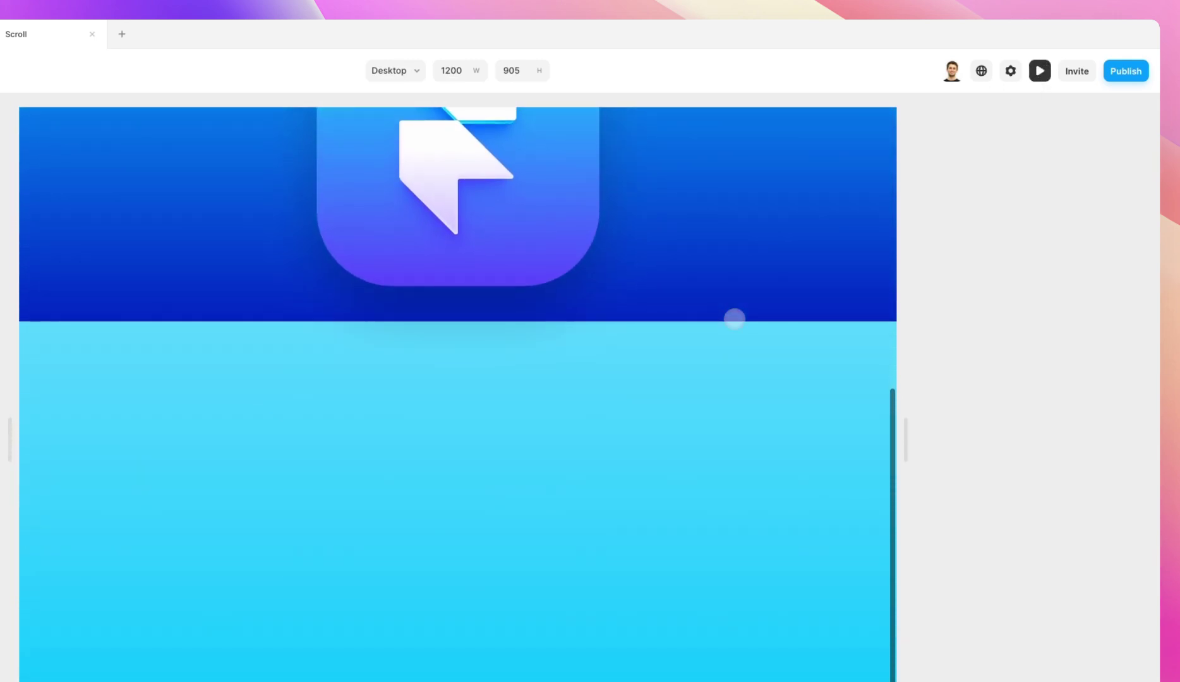
scroll(734, 318, up, 5)
click(1036, 72)
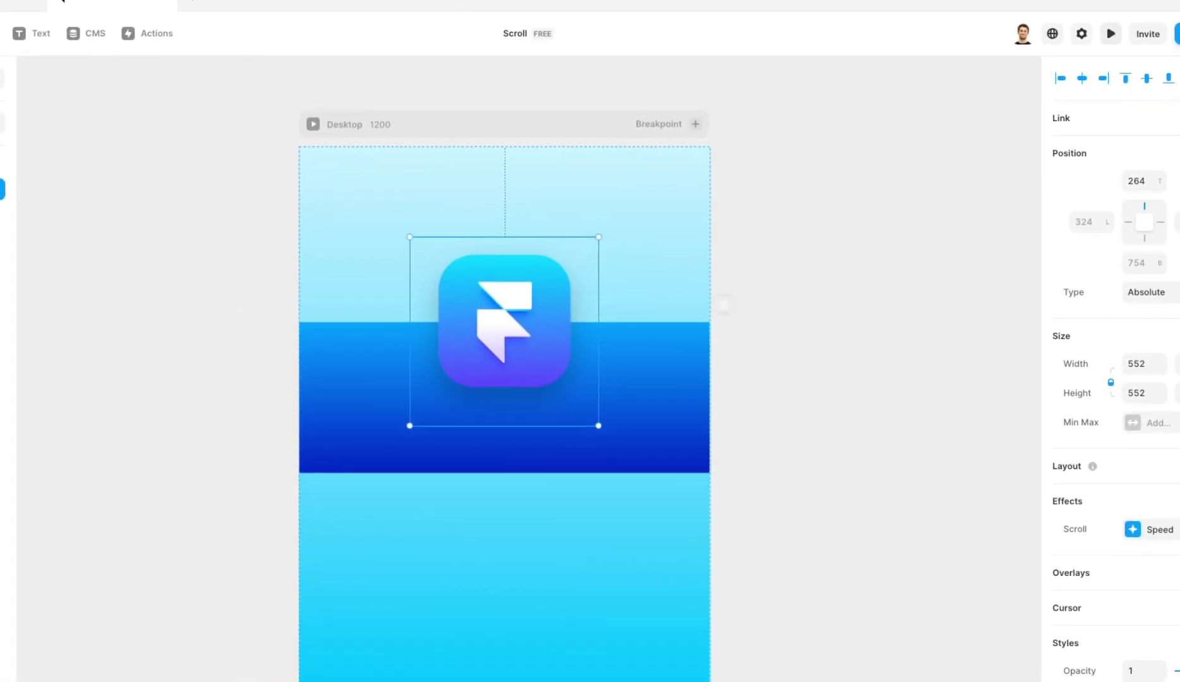
Raise the logo's Scroll Speed Top offset to 55 and preview the result
click(1154, 530)
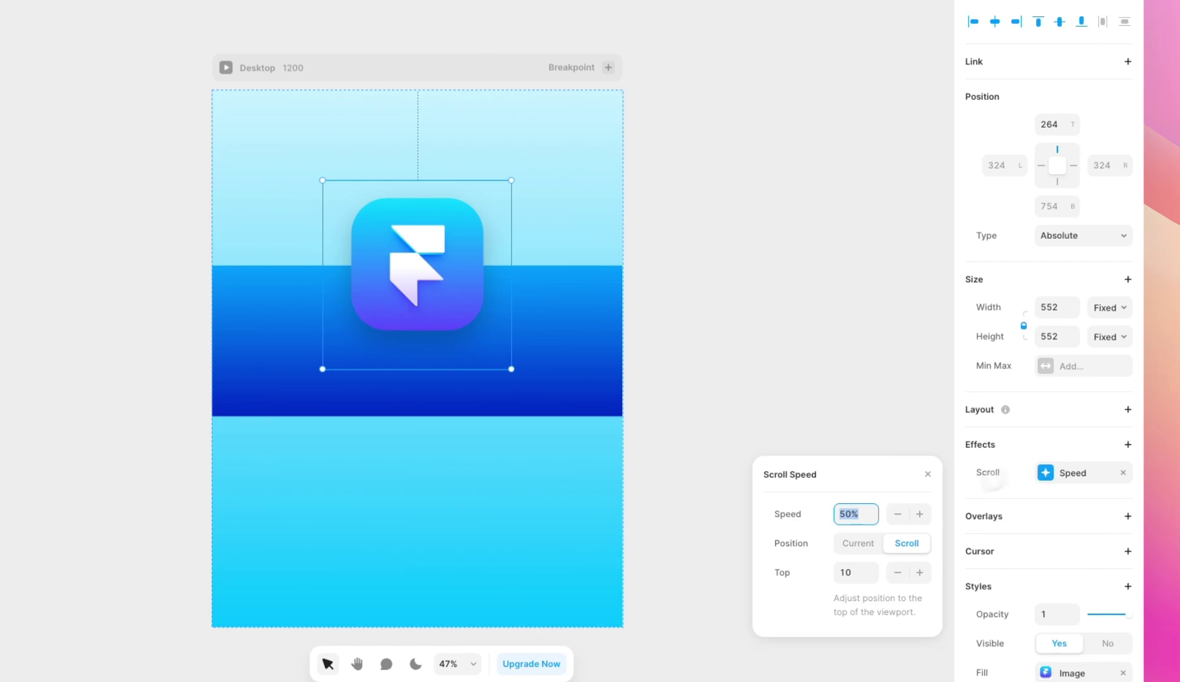
click(873, 566)
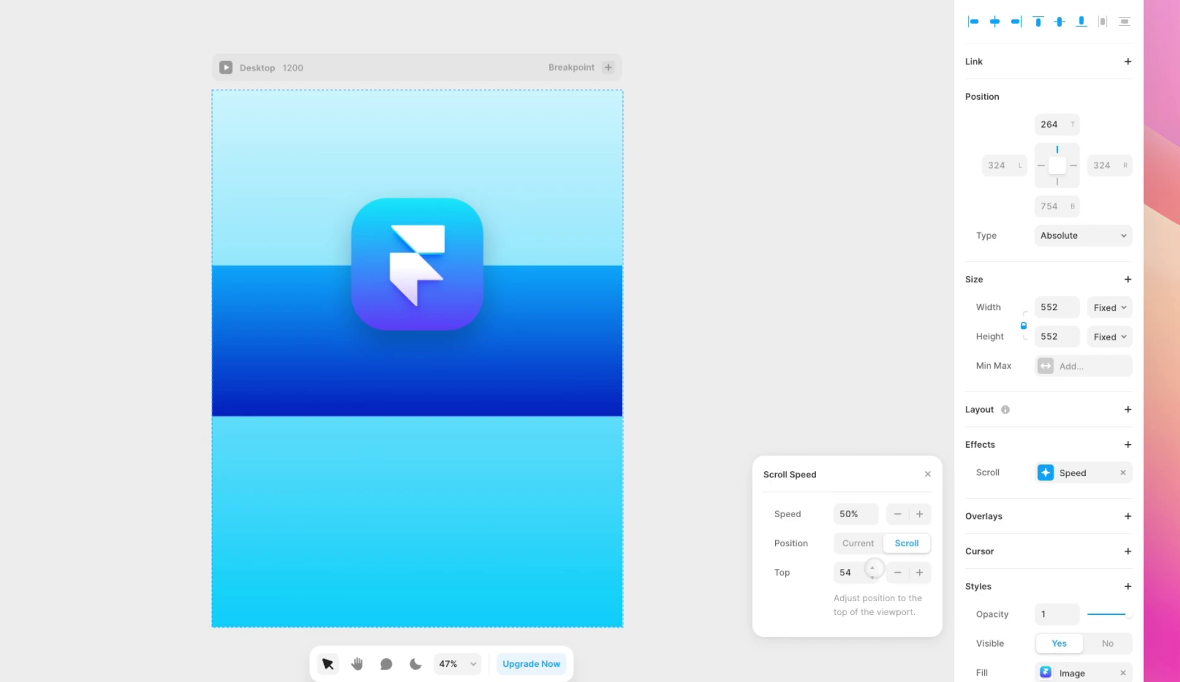
key(super+p)
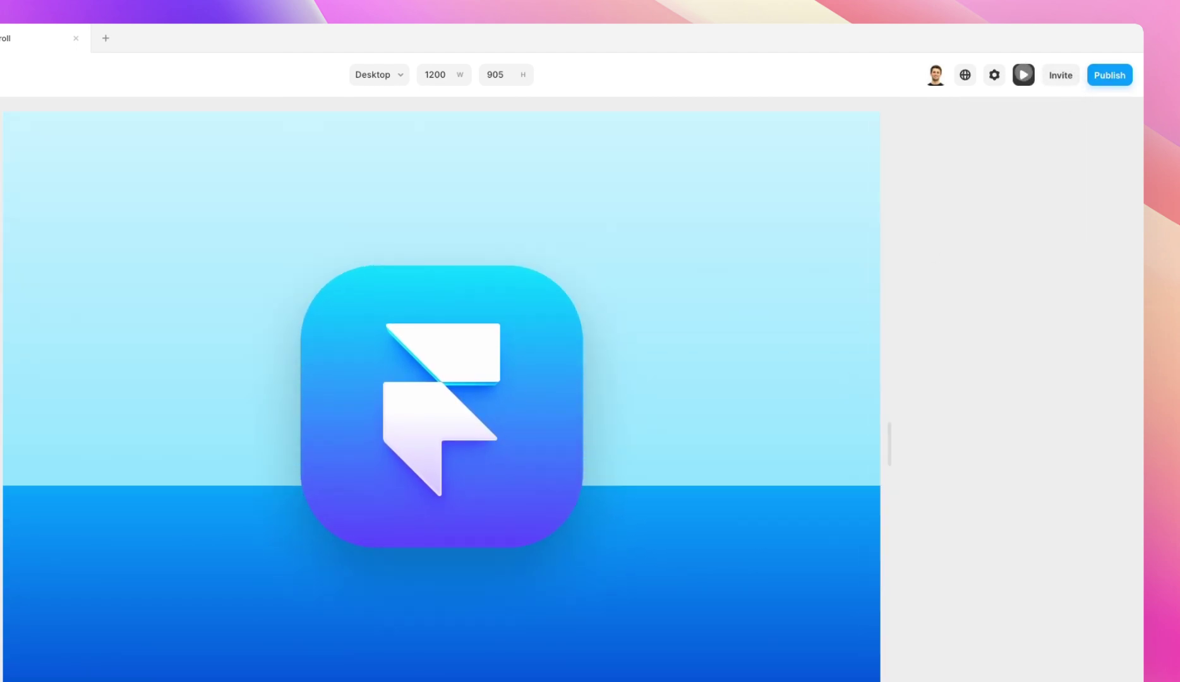
click(1023, 74)
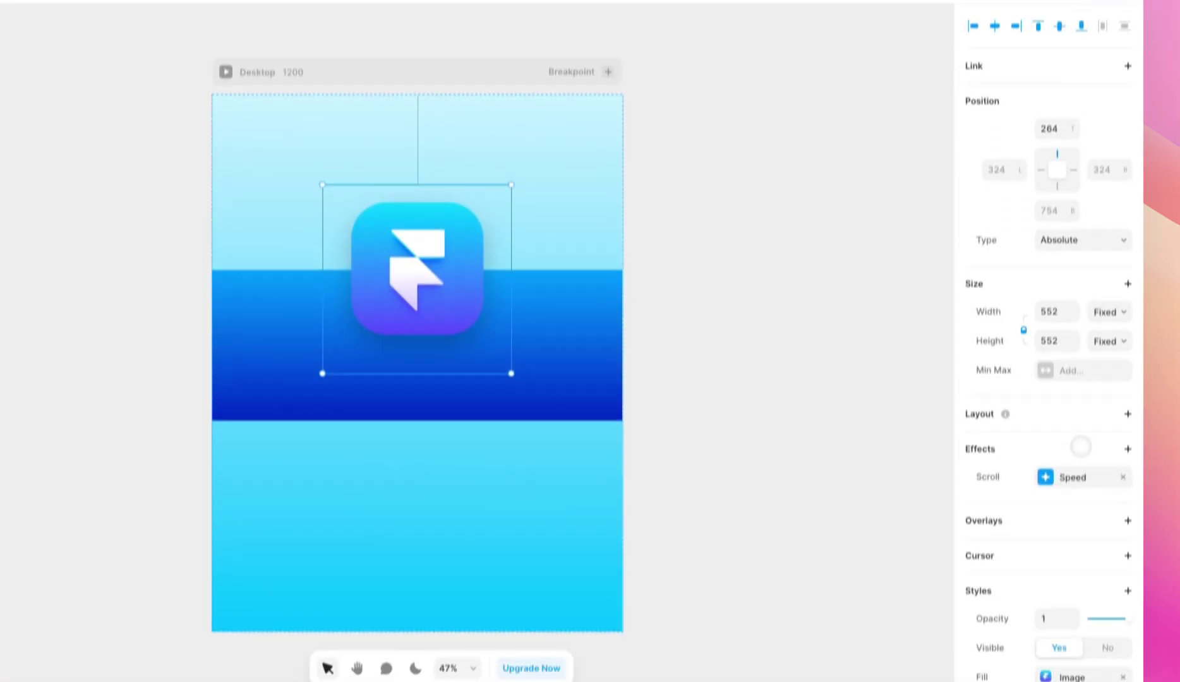
click(1074, 447)
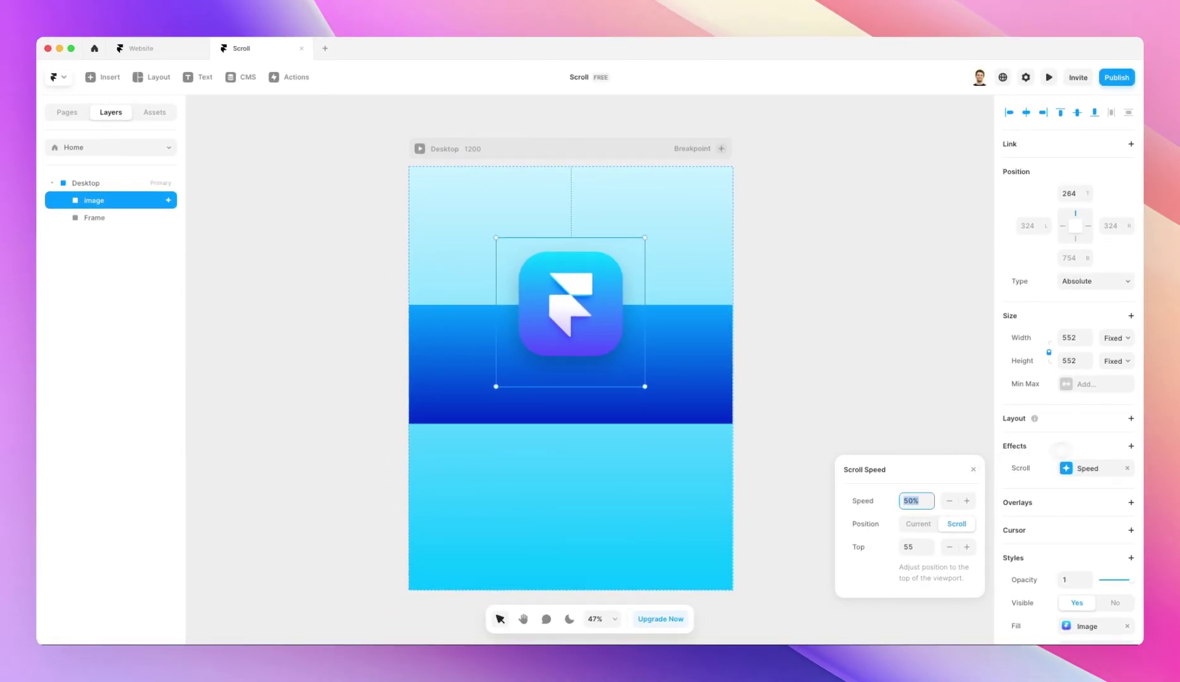
Add a Scroll Transform effect, triggered On Scroll, to the logo image
click(1130, 445)
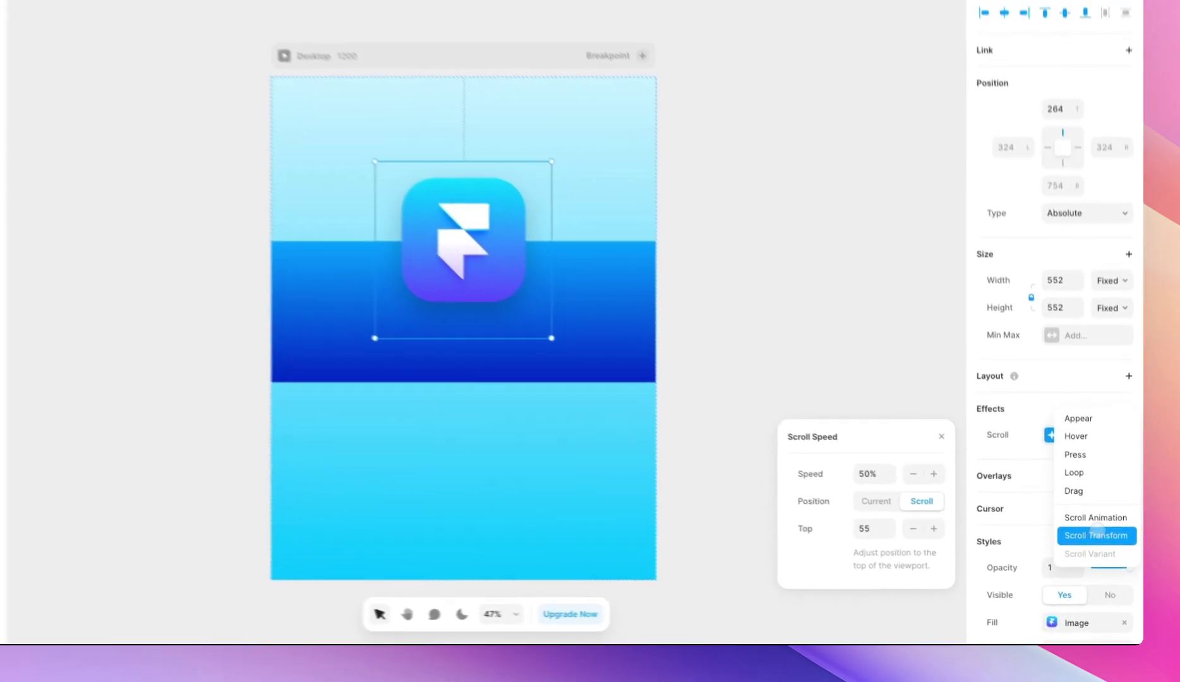
click(1104, 552)
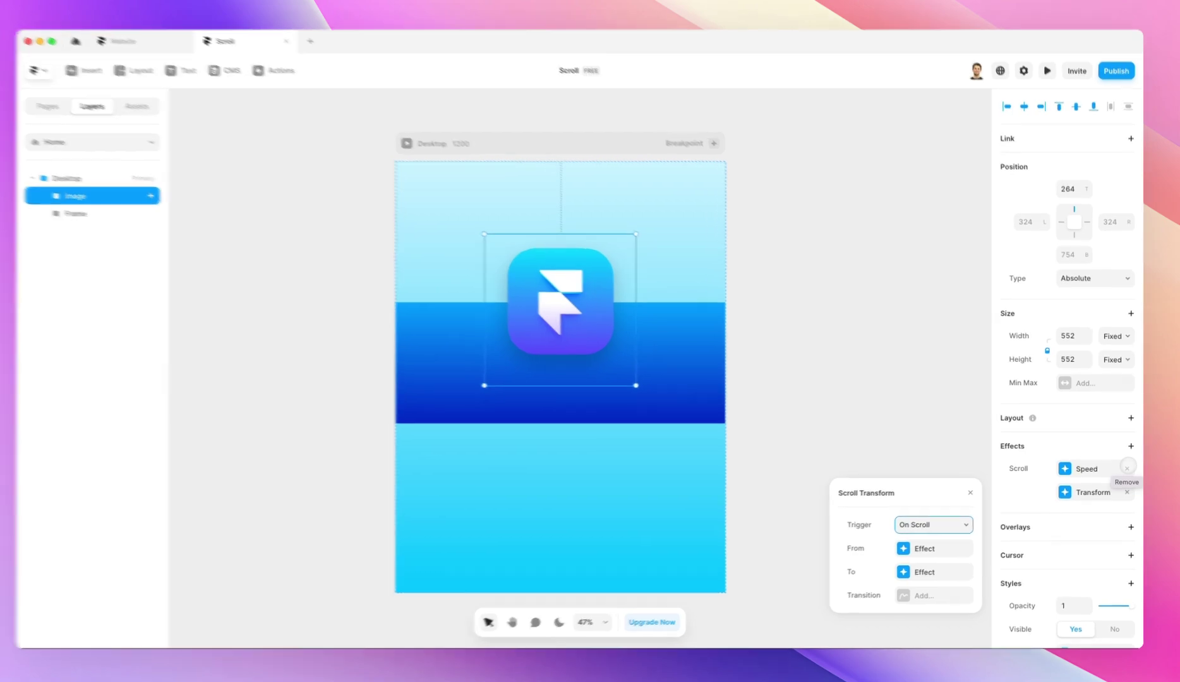
Remove the logo's Speed effect and keep its Scroll Transform triggered On Scroll
click(1127, 467)
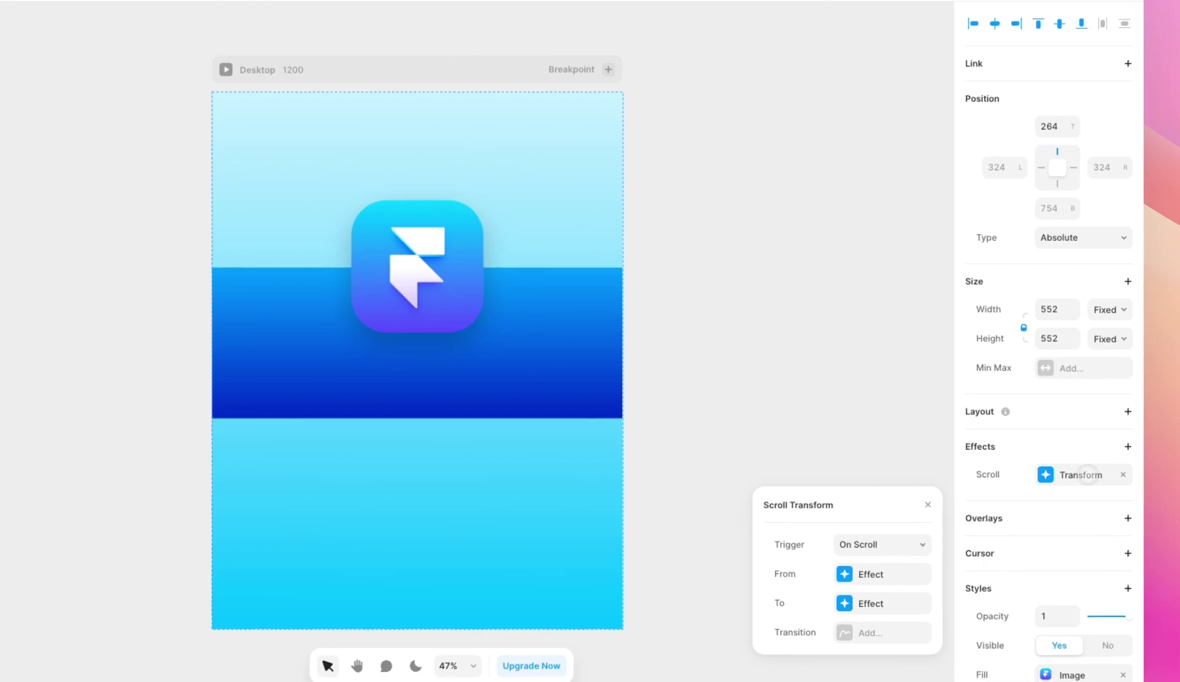
click(1084, 474)
click(1084, 474)
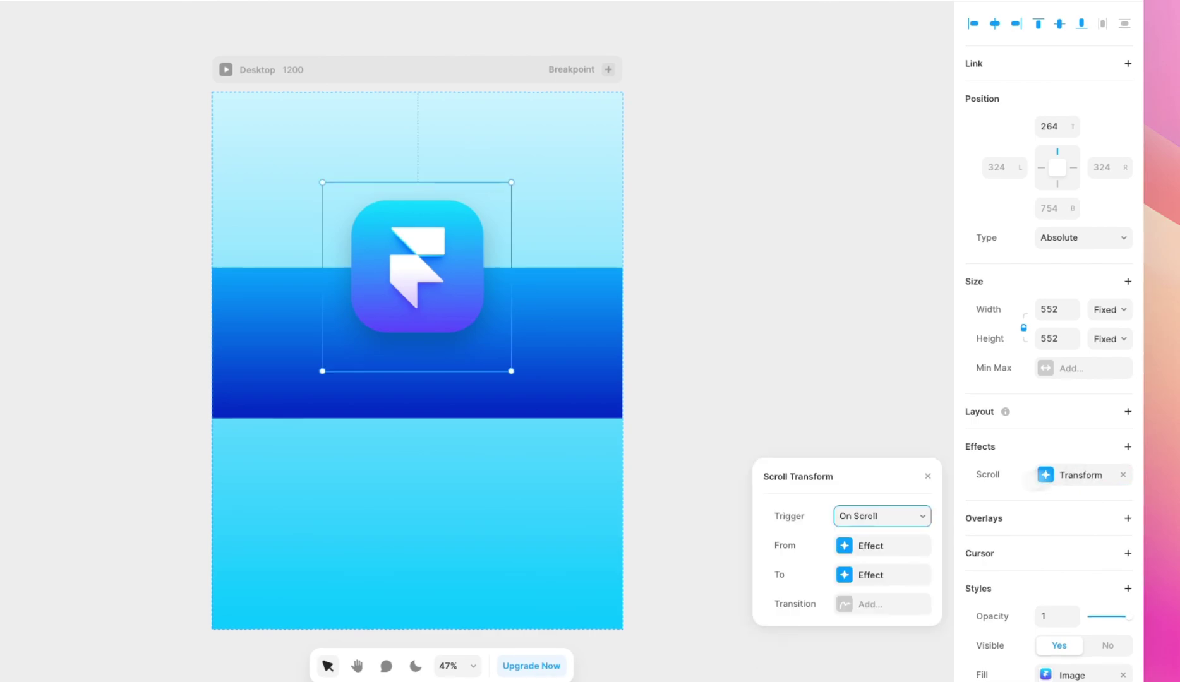
drag(856, 483, 810, 294)
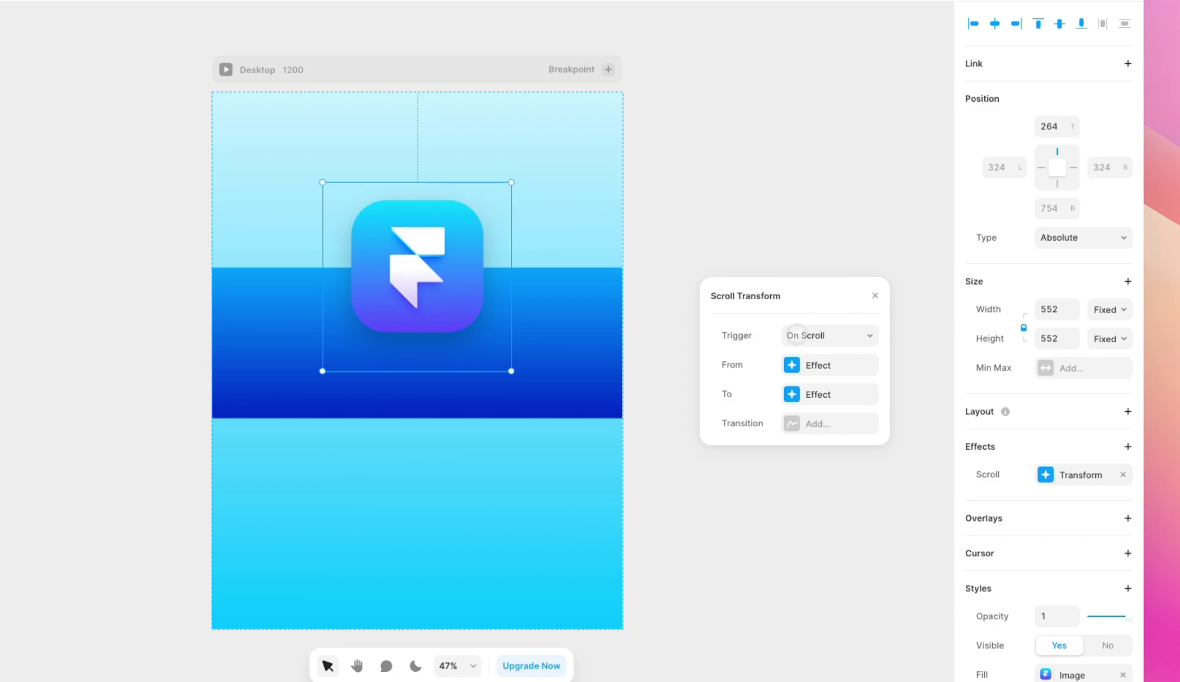
click(796, 334)
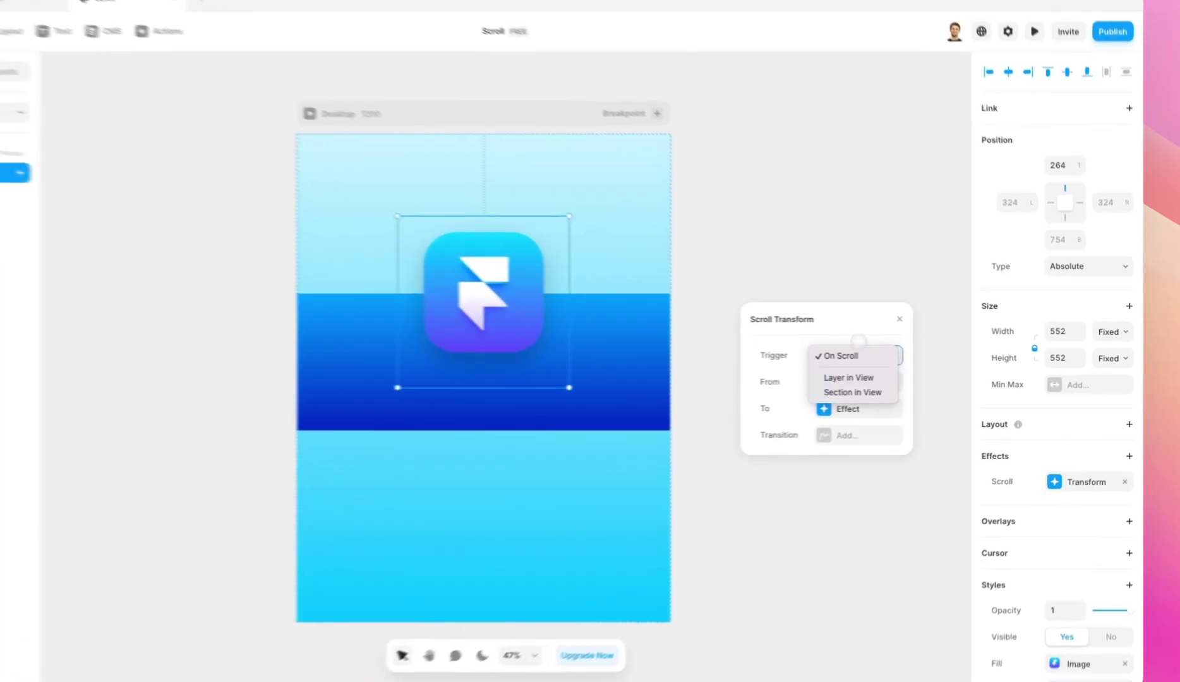
click(903, 360)
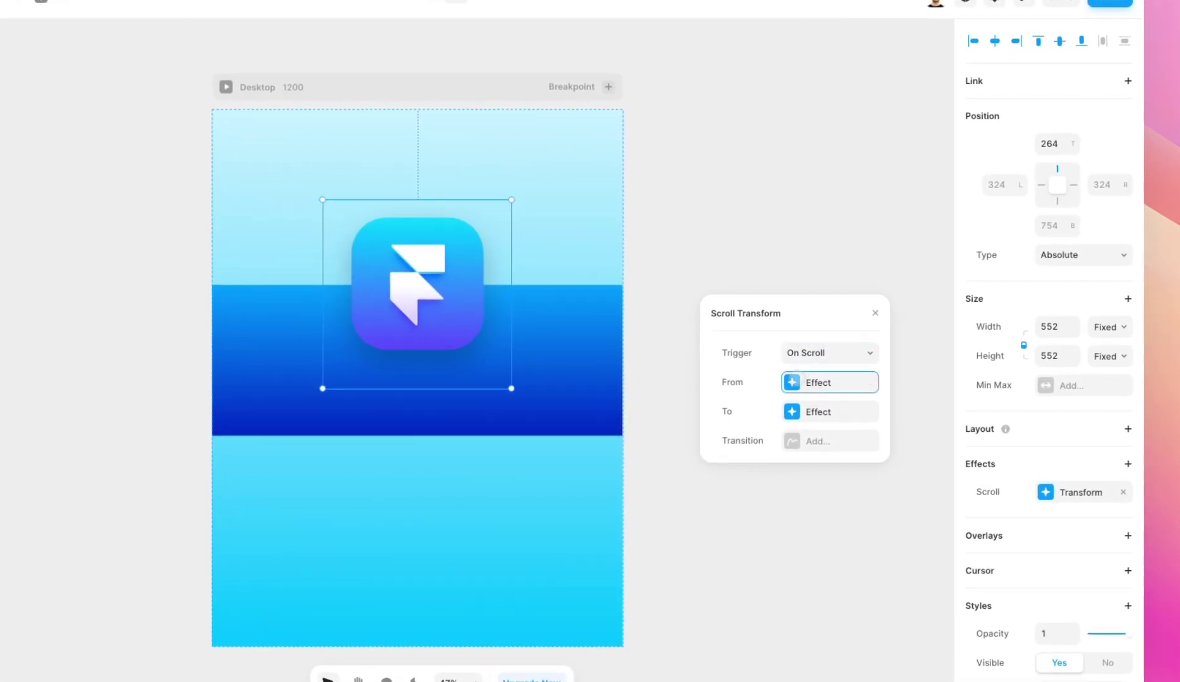
Set the transform's From state to opacity and scale 0.5 and its To state to opacity and scale 1
click(795, 375)
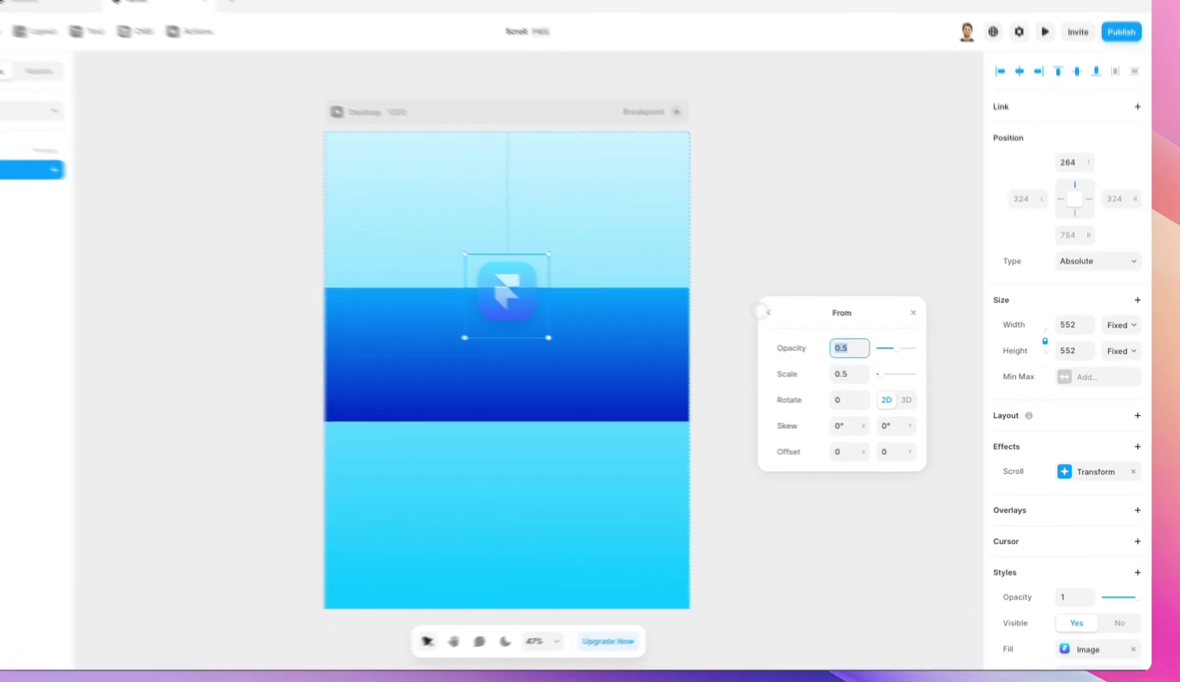
click(803, 326)
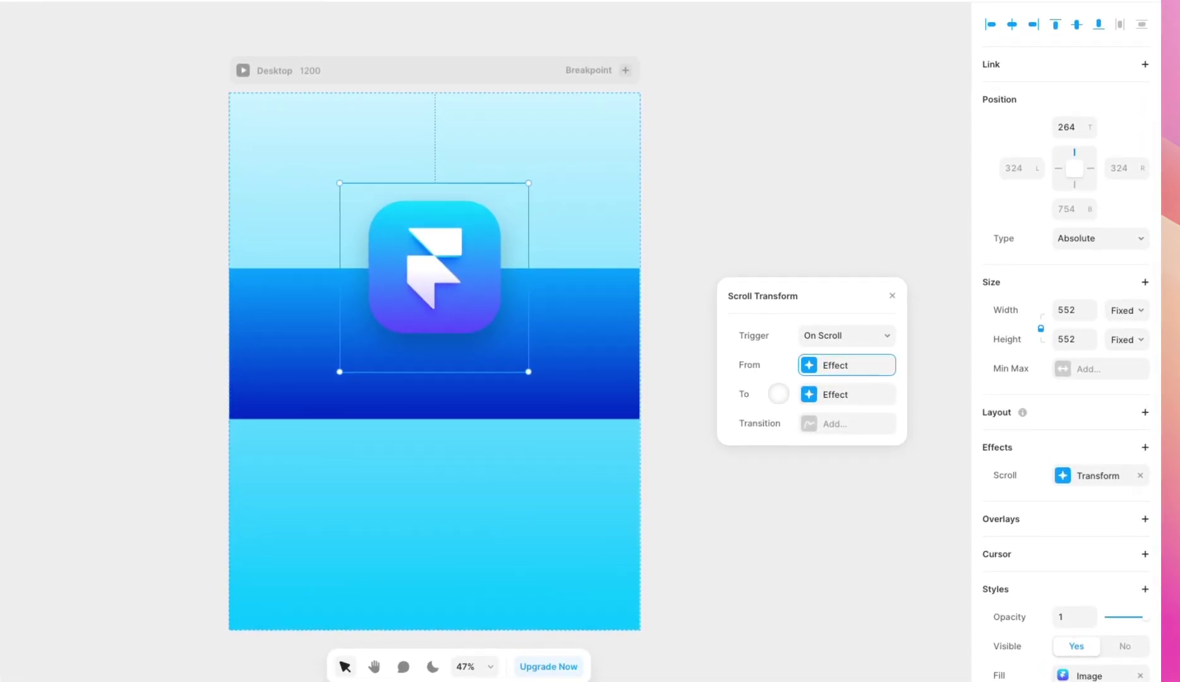
click(817, 394)
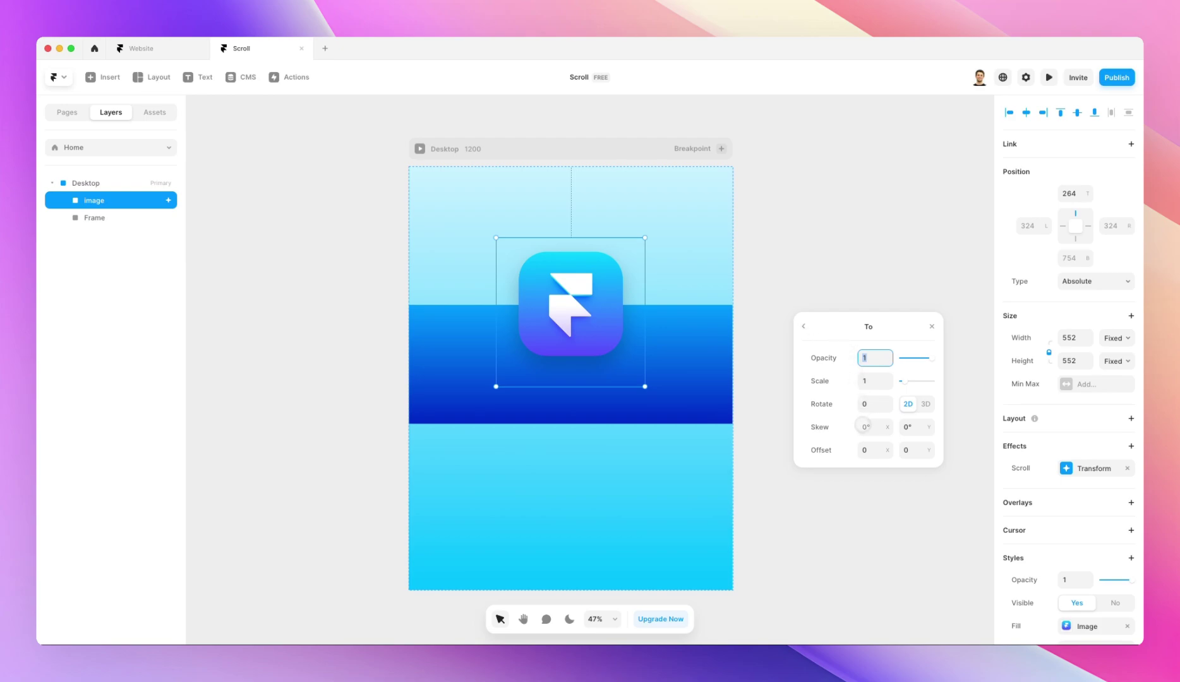
click(803, 326)
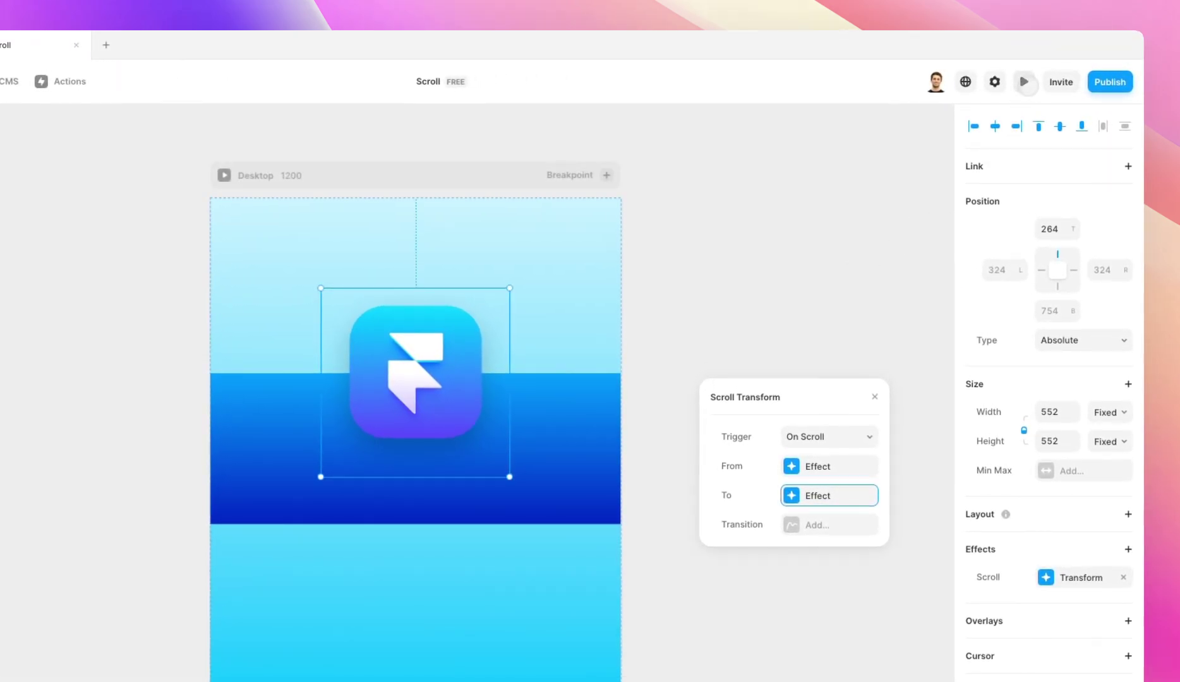
Preview the page, scrolling up and down to watch the logo fade in and scale up
click(1023, 81)
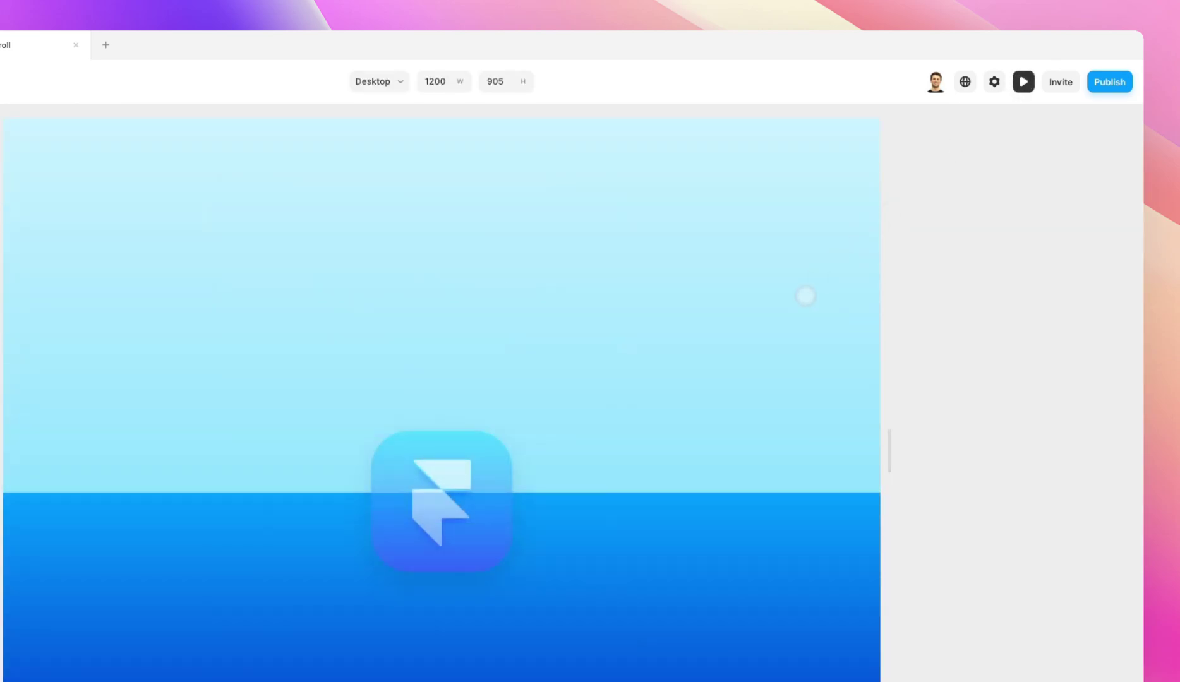
scroll(805, 296, down, 10)
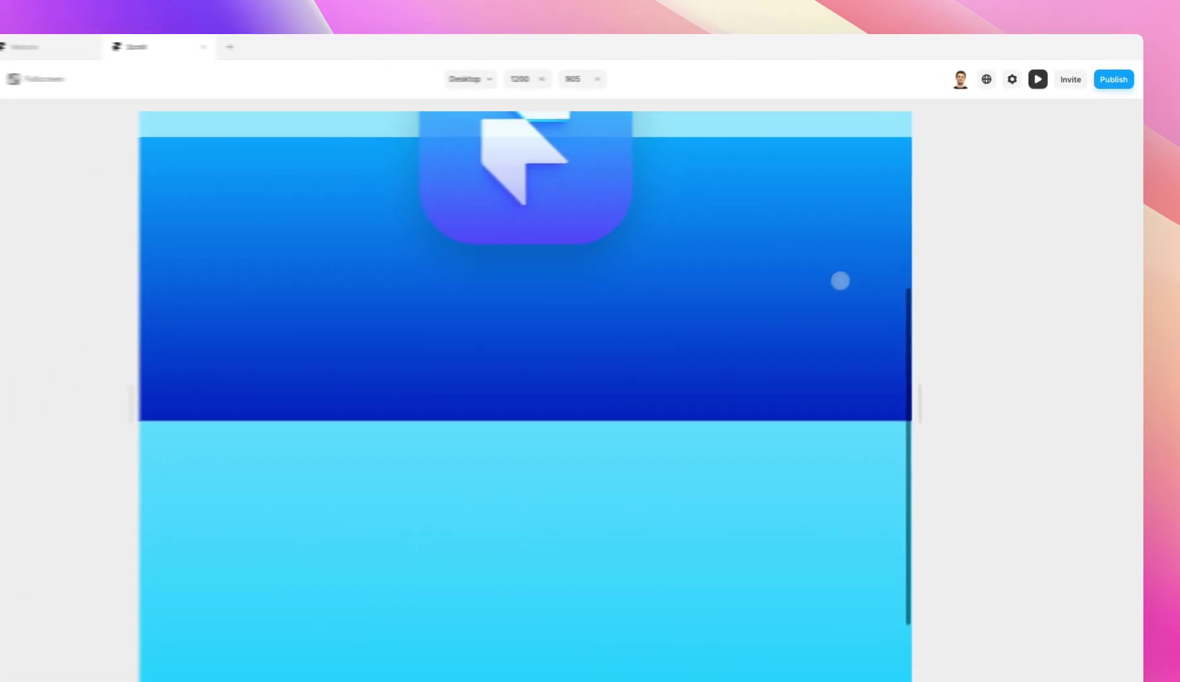
scroll(868, 258, up, 10)
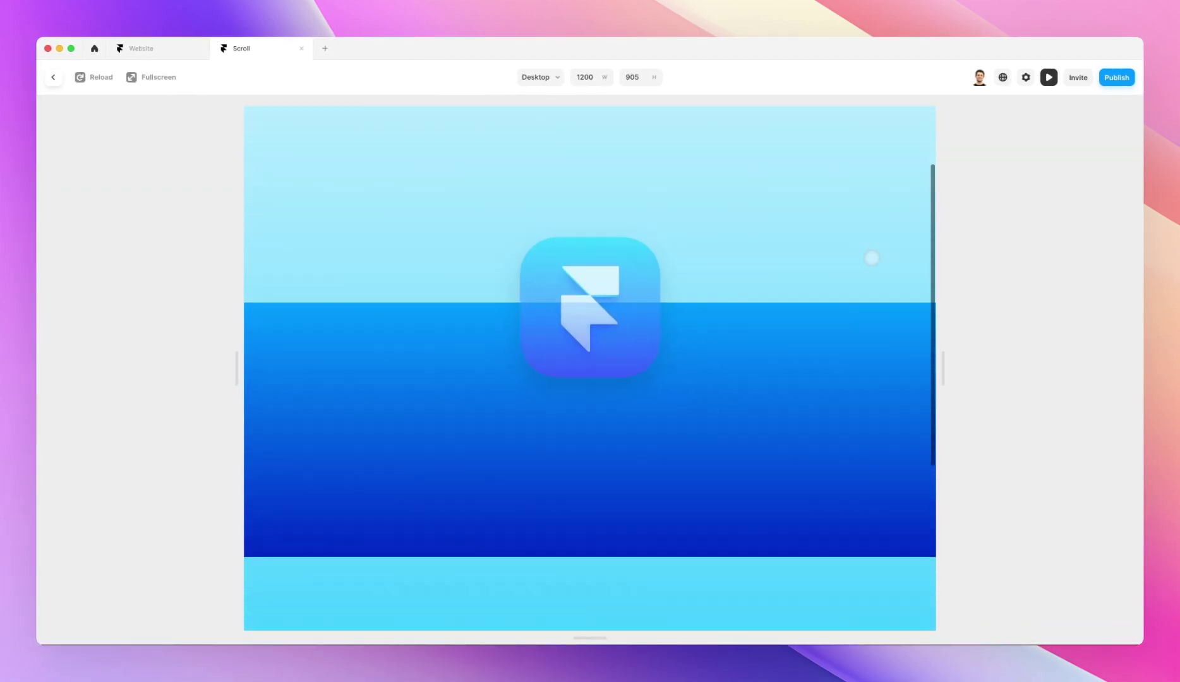
scroll(872, 258, down, 8)
scroll(872, 258, up, 4)
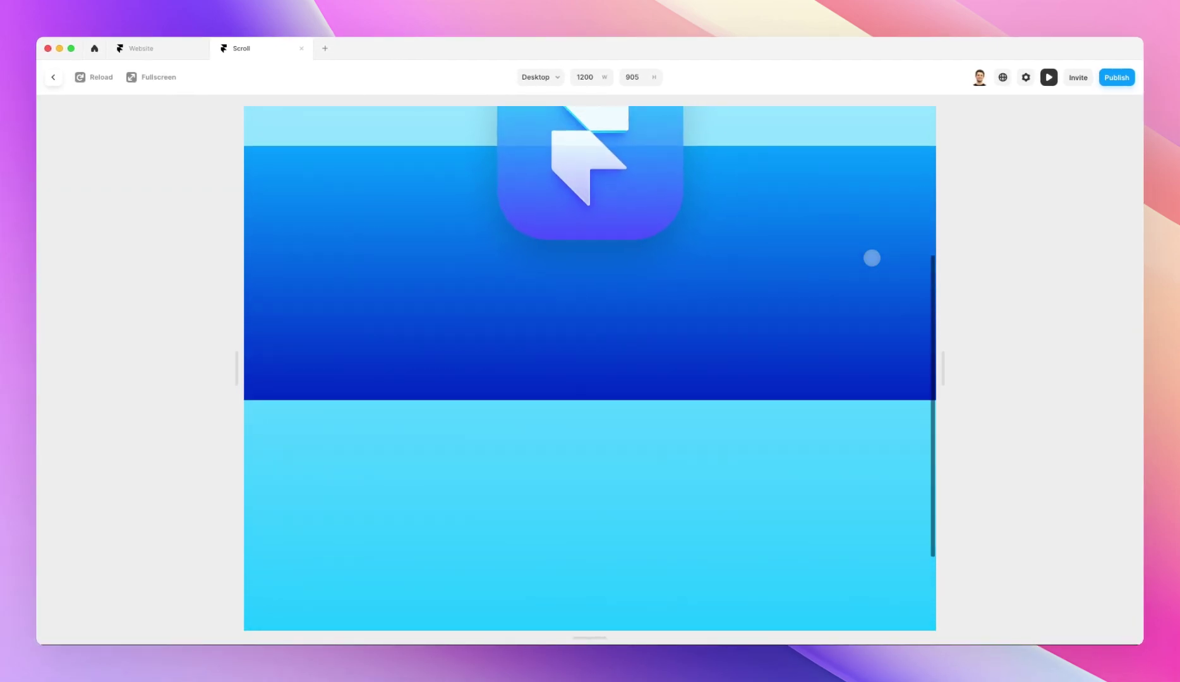
scroll(871, 258, up, 6)
scroll(871, 258, down, 5)
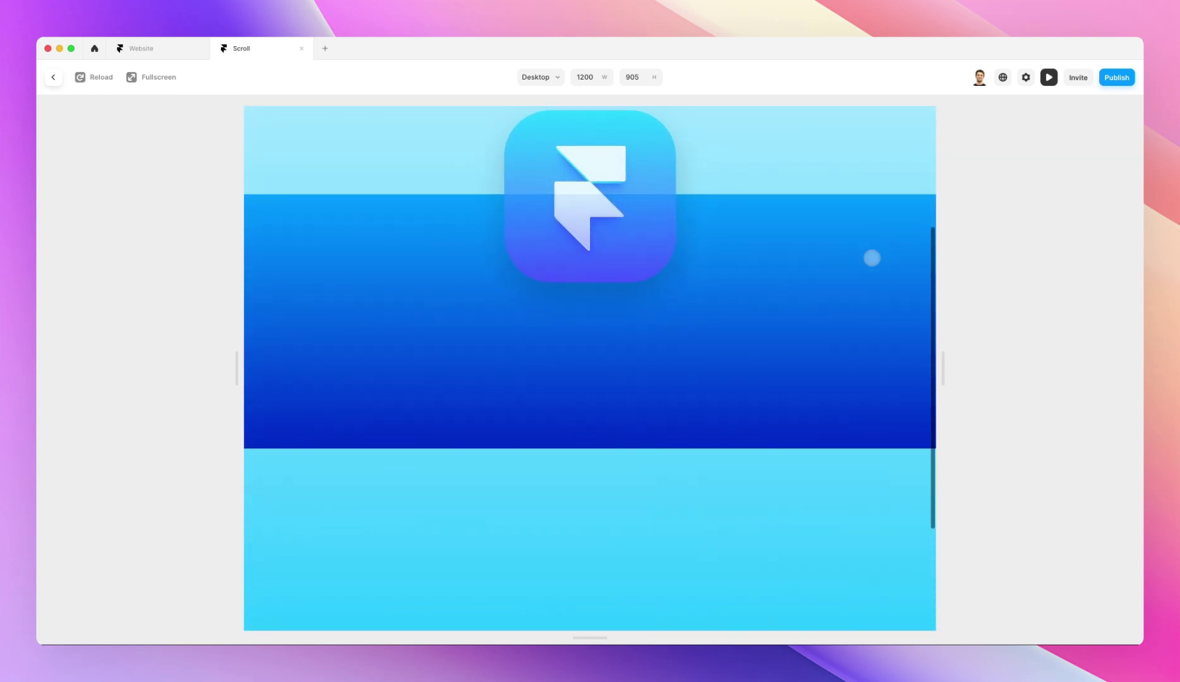
scroll(871, 257, down, 3)
scroll(821, 289, up, 6)
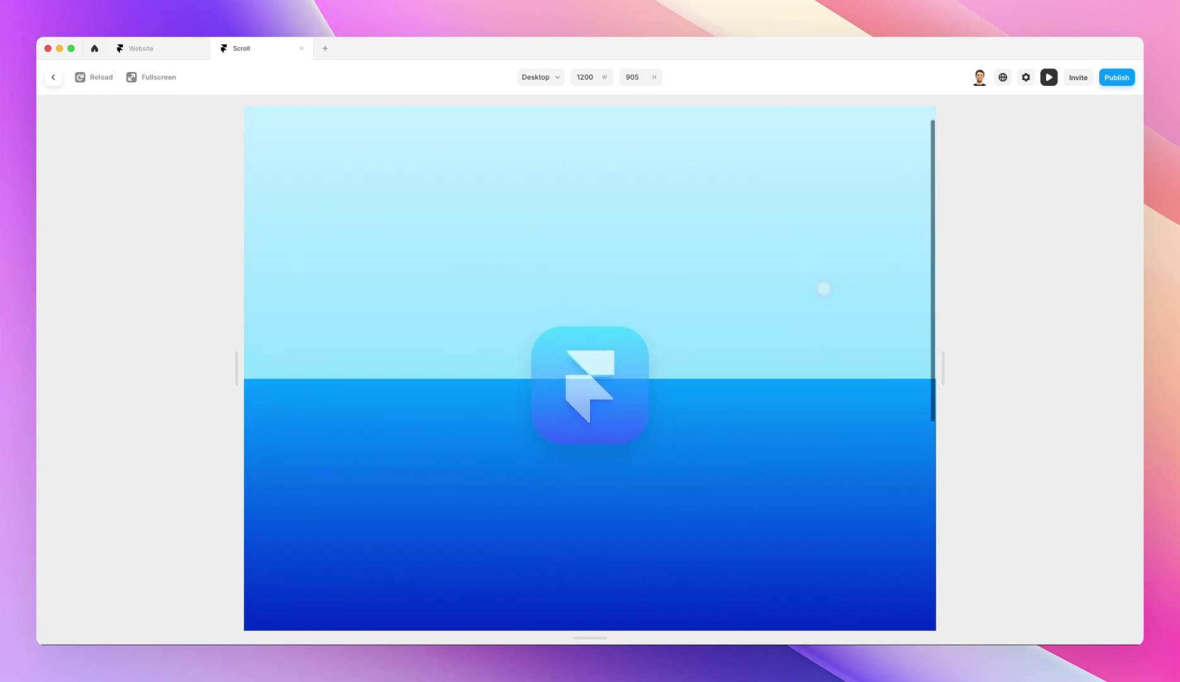
scroll(823, 288, down, 10)
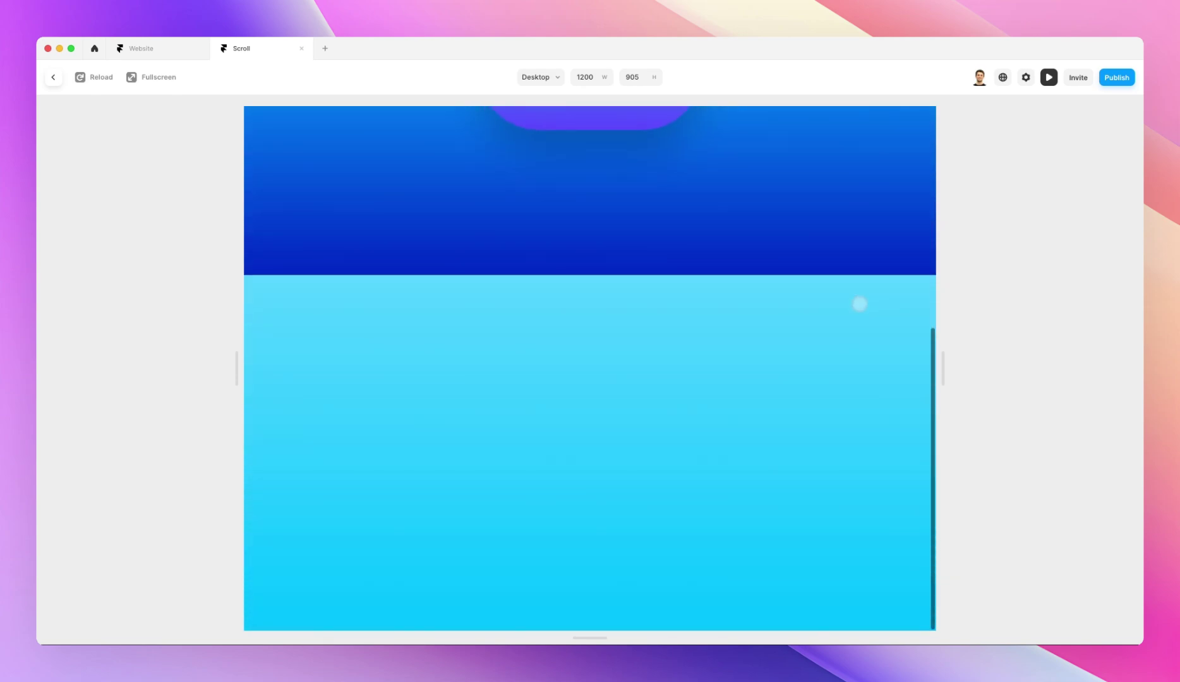
scroll(815, 312, up, 10)
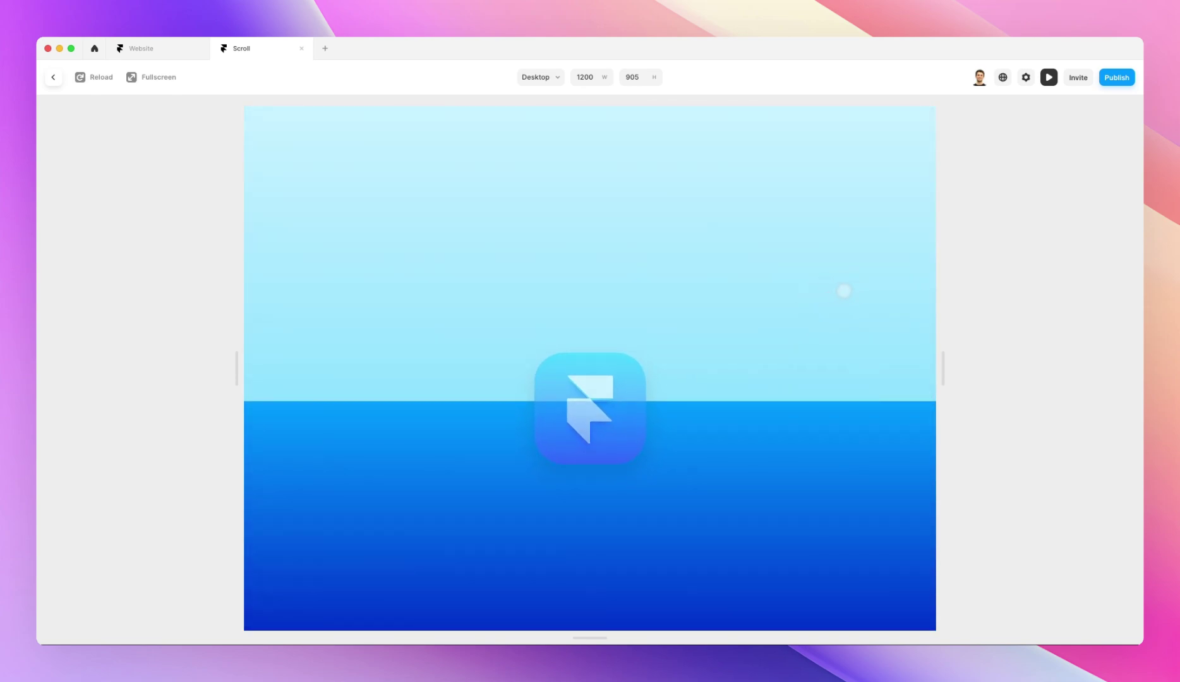
scroll(798, 311, down, 8)
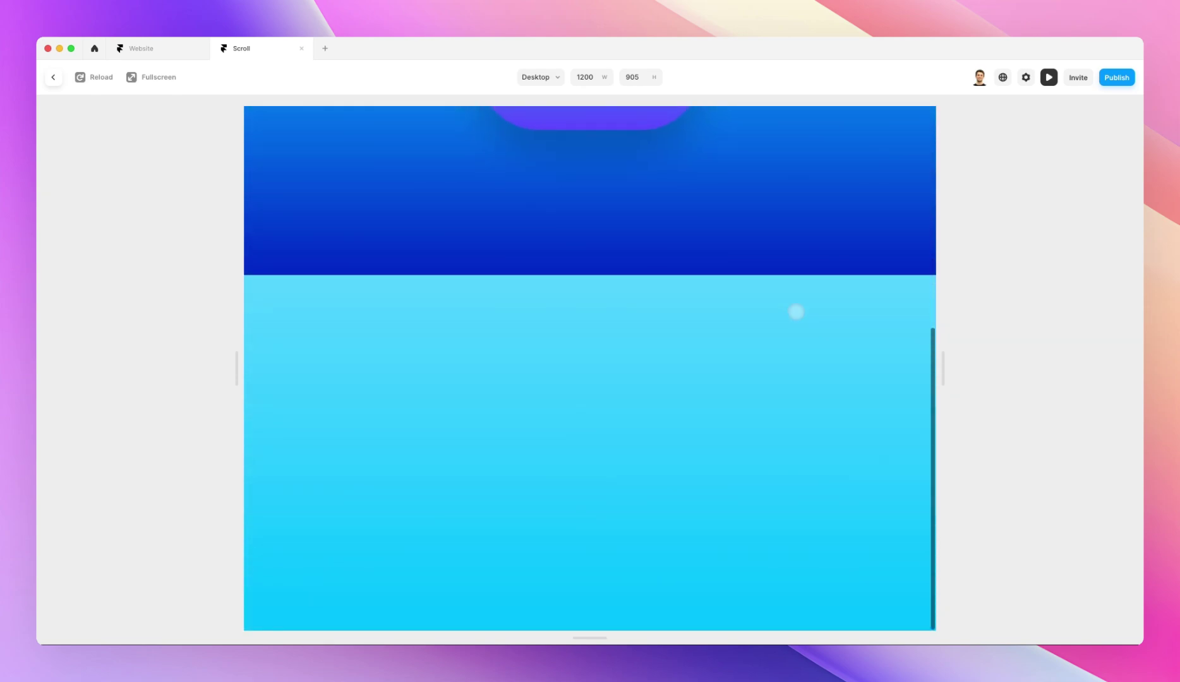
scroll(795, 311, up, 7)
scroll(780, 319, up, 3)
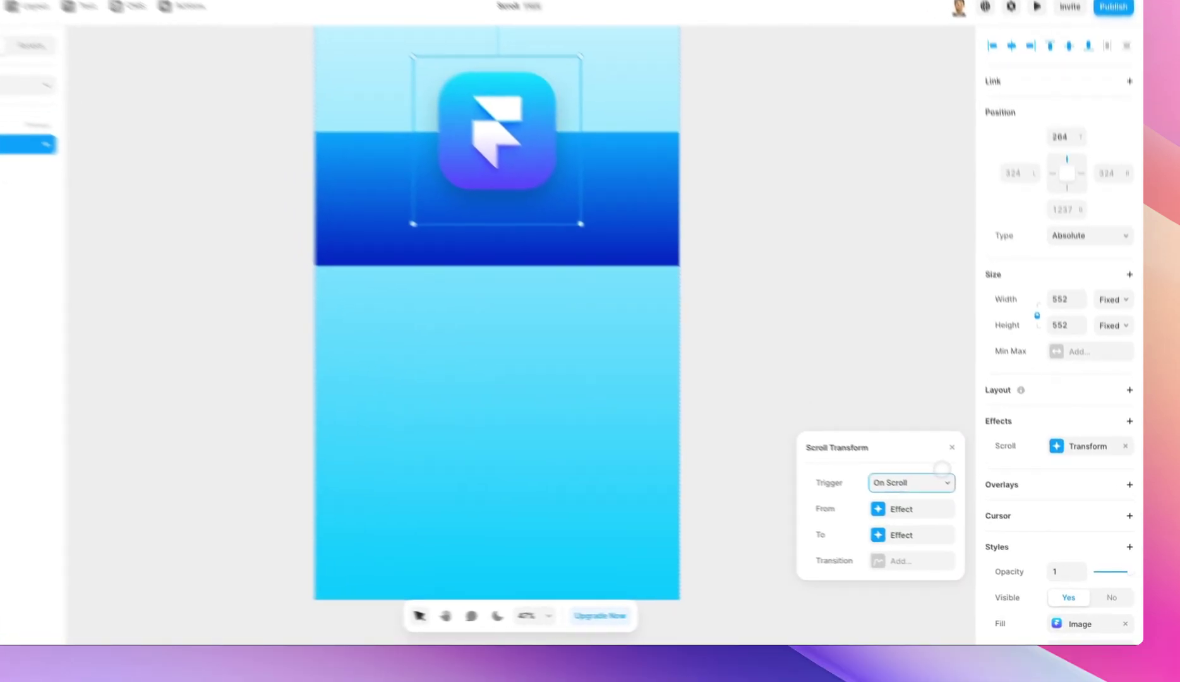
Switch the logo's Scroll Transform trigger to Section in View and close its settings
click(915, 480)
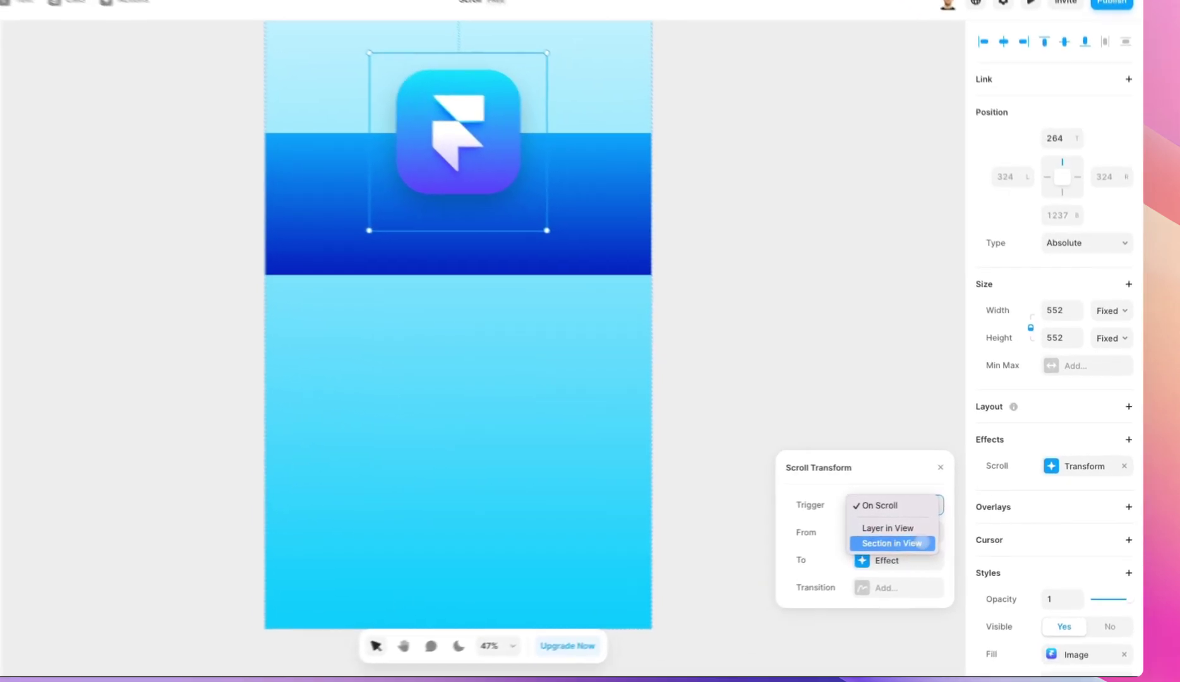
click(953, 532)
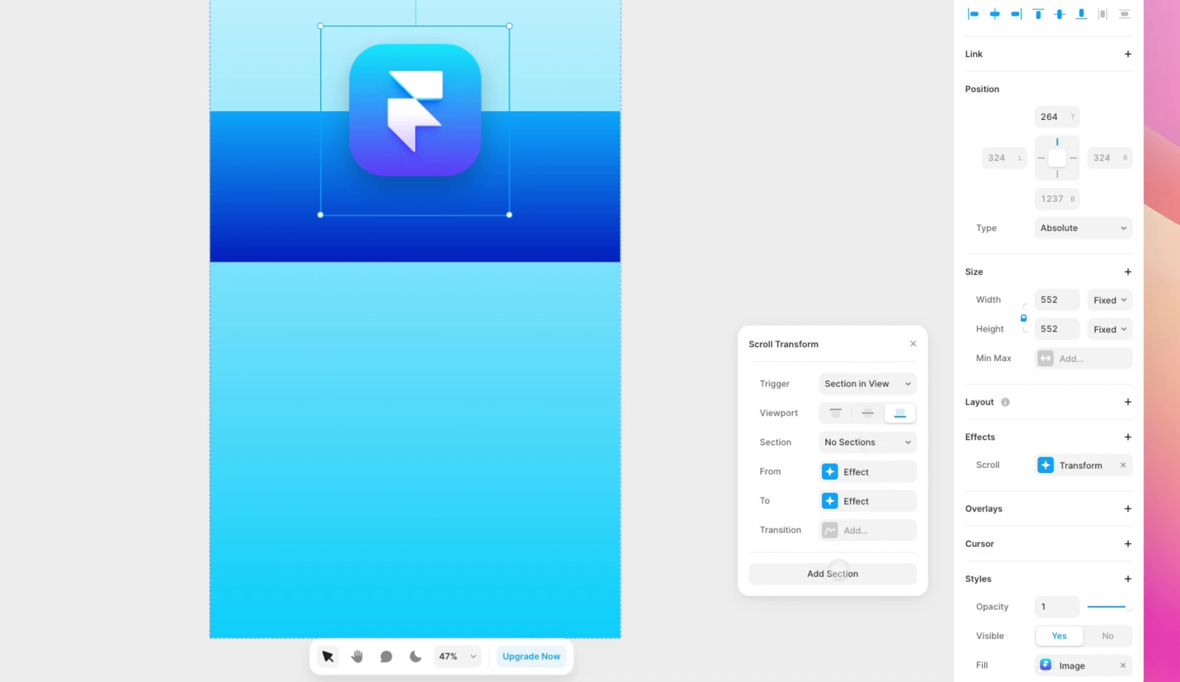
click(838, 572)
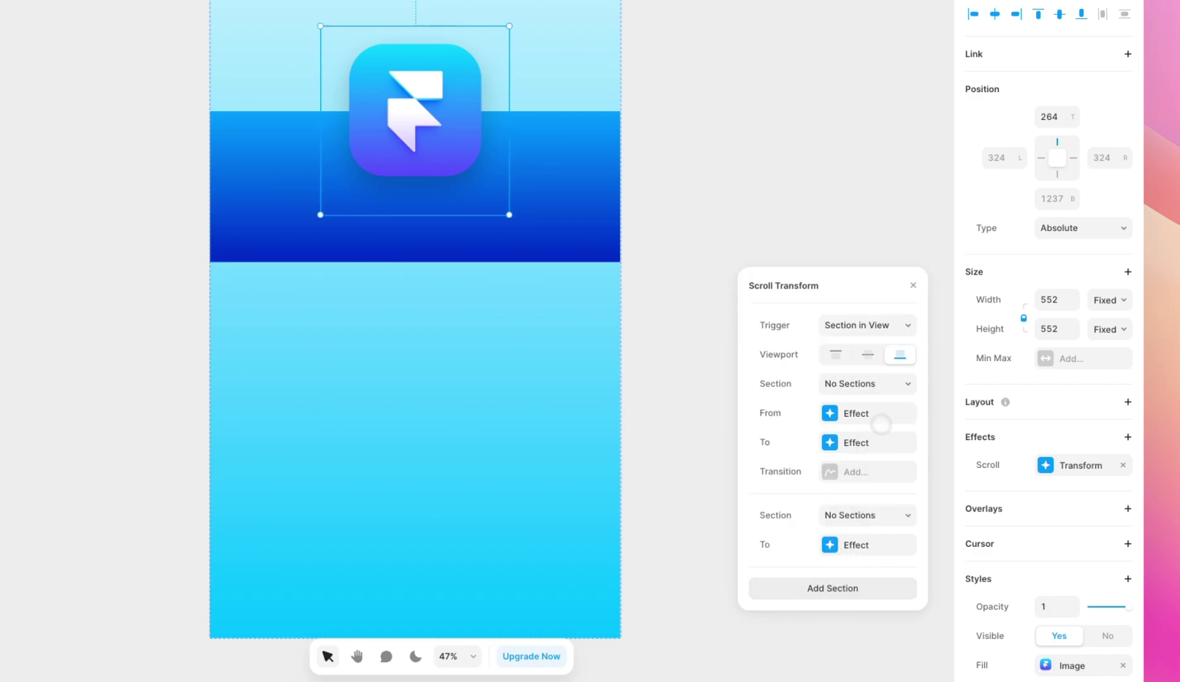
key(ctrl+z)
click(913, 341)
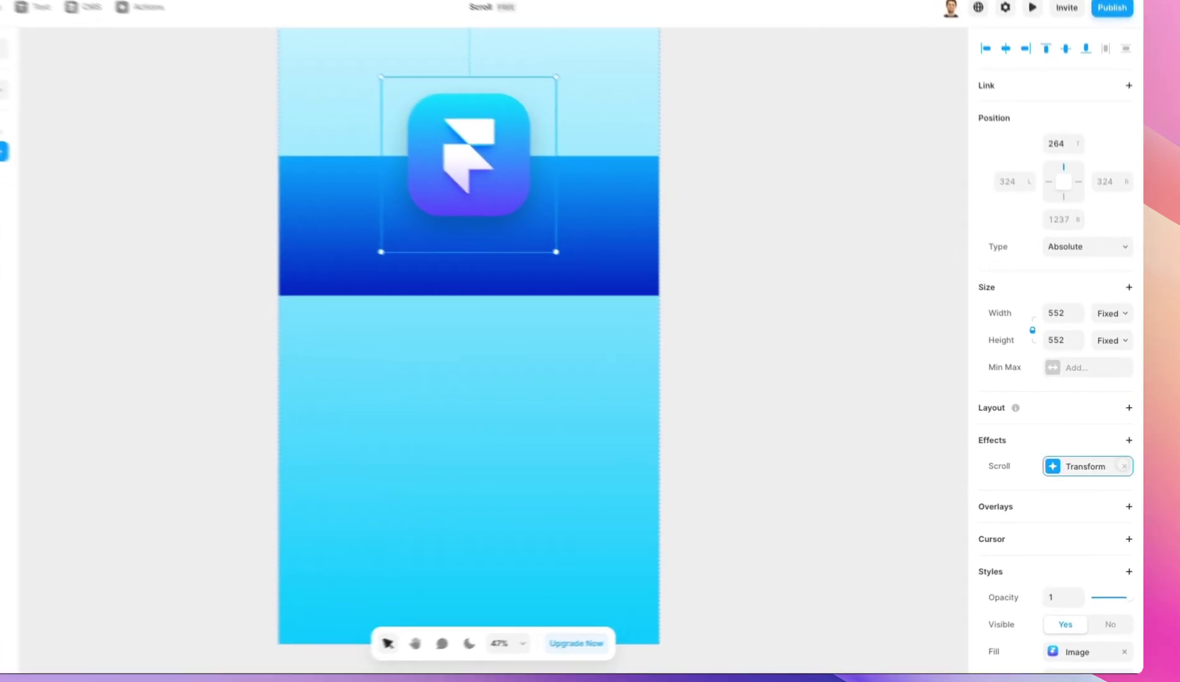
Add a Scroll Animation to the logo, triggered on Layer in View with the Fade In preset
click(1127, 468)
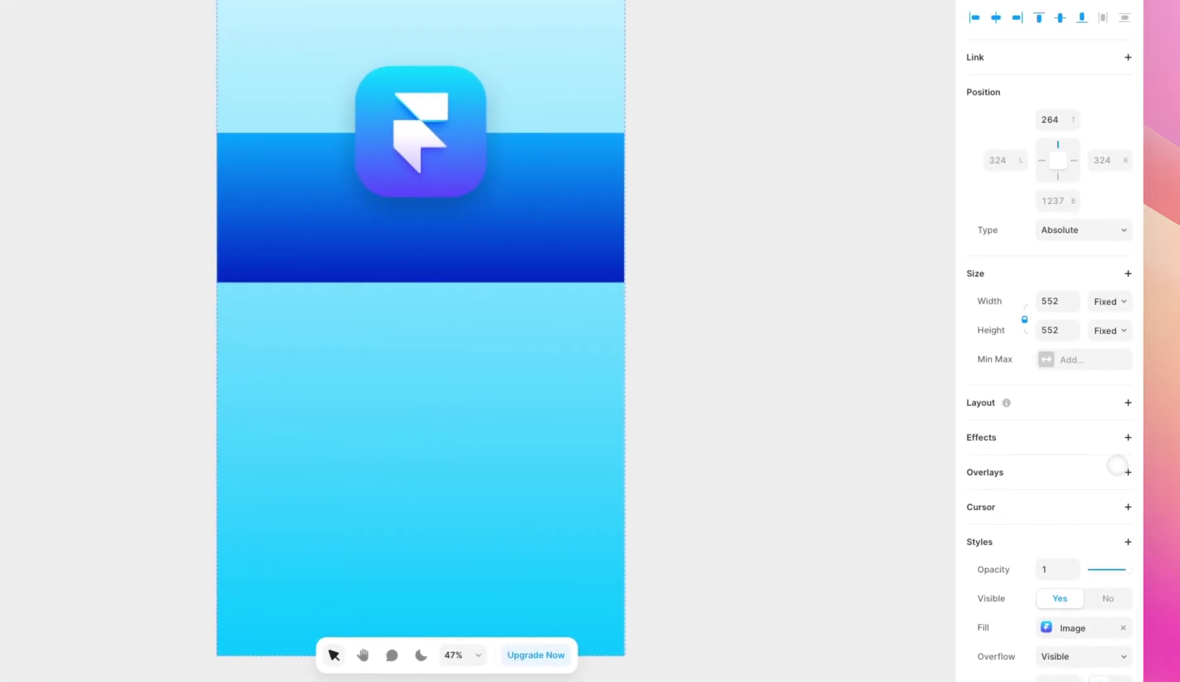
click(1131, 446)
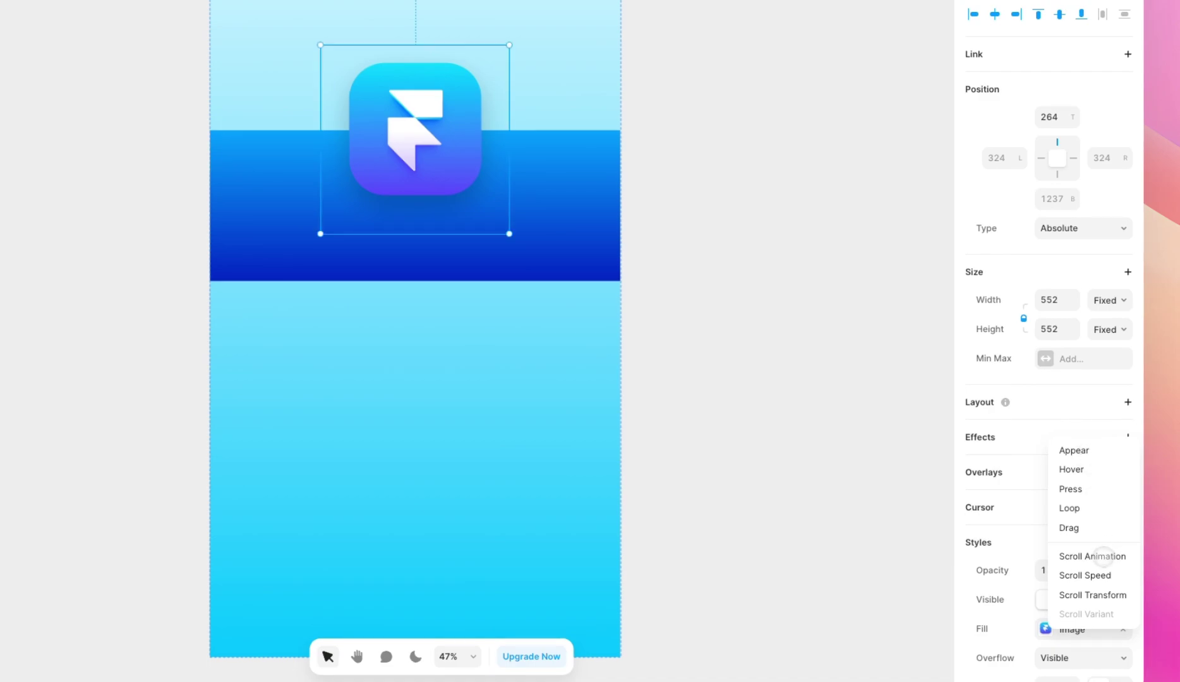
click(1096, 555)
drag(873, 462, 829, 221)
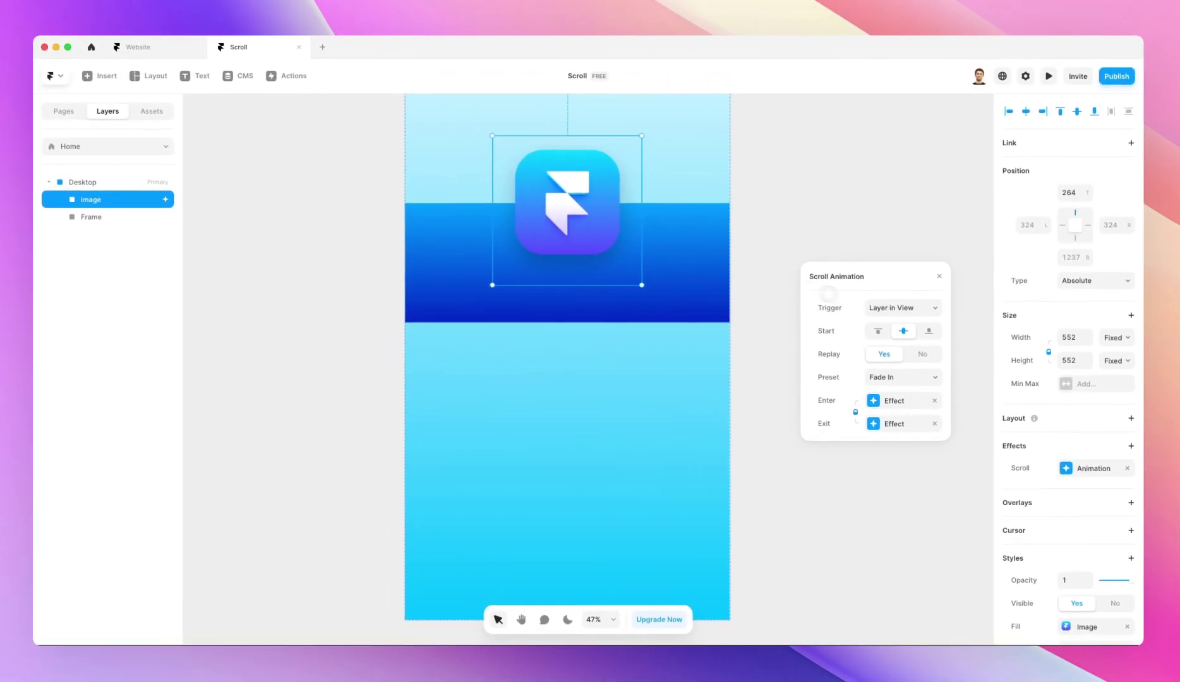
scroll(770, 284, up, 3)
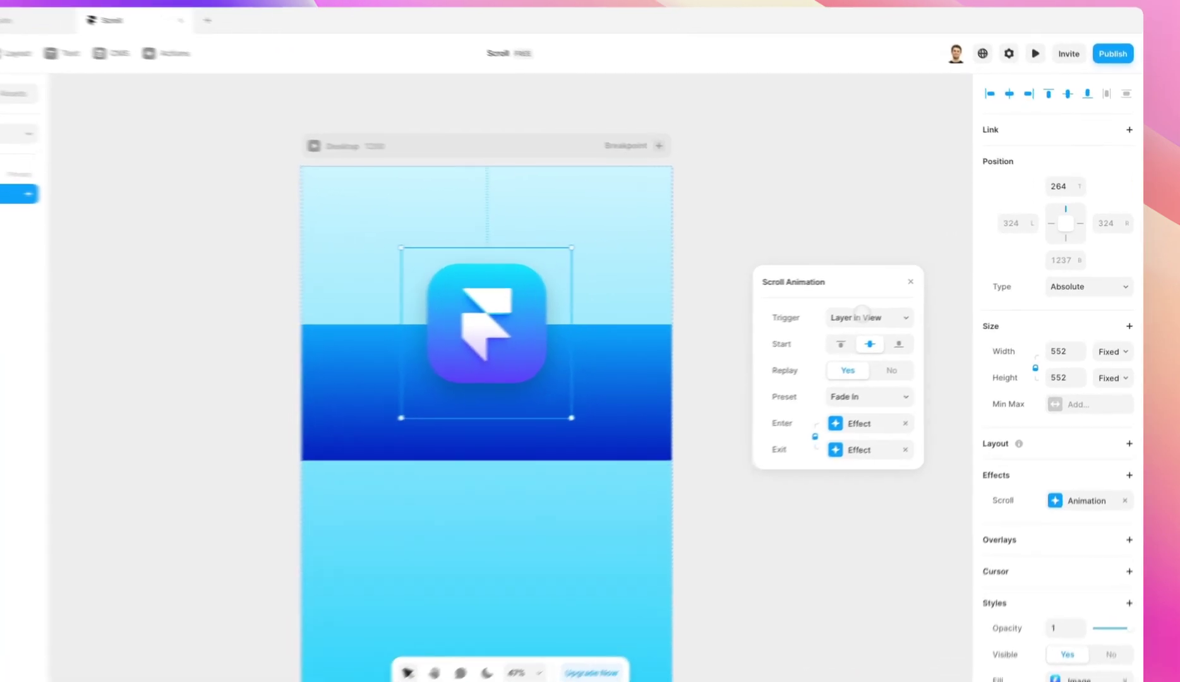
click(897, 307)
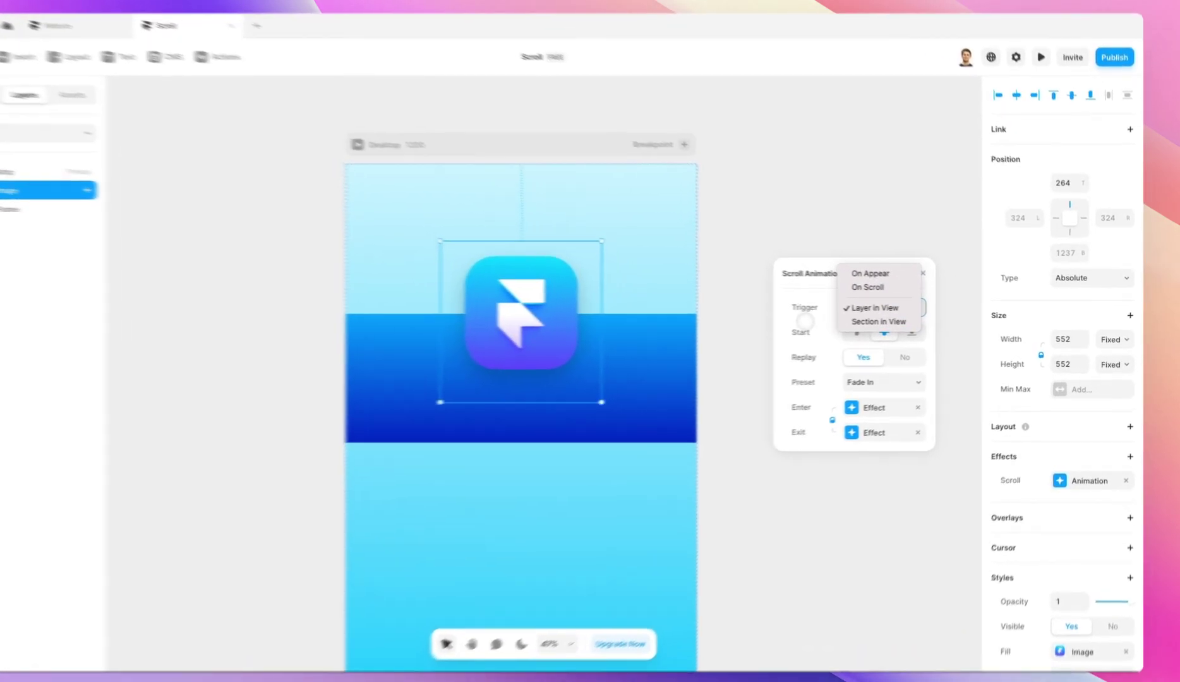
click(829, 321)
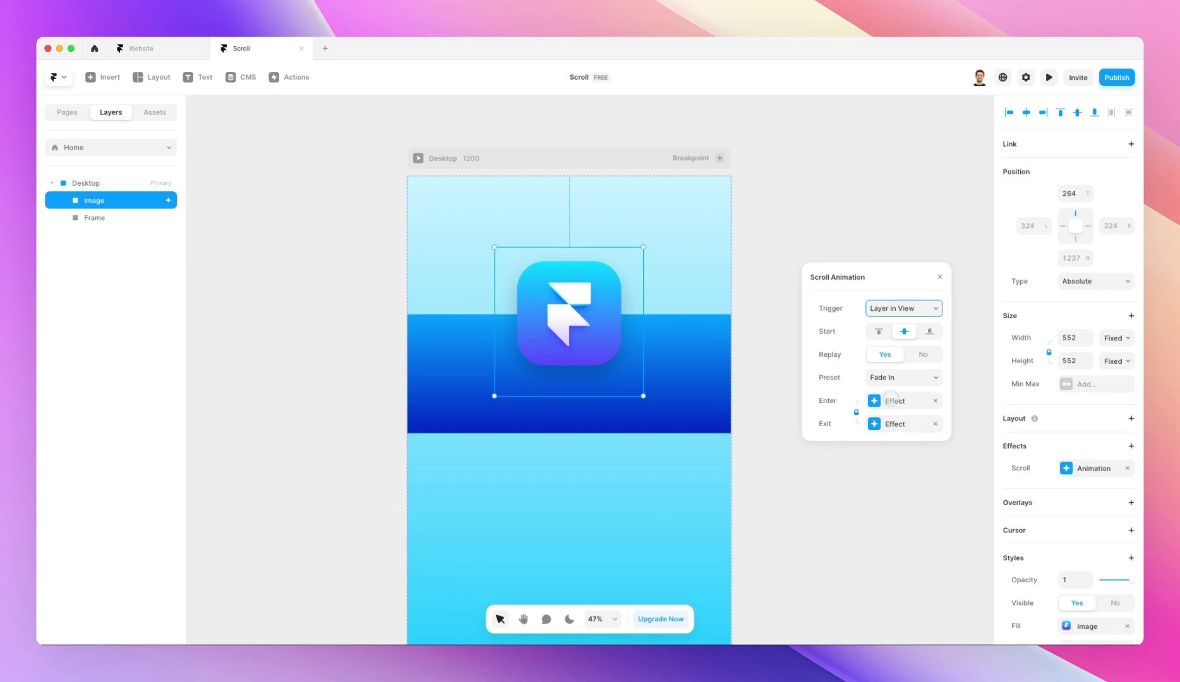
Preview the page, scrolling down and back up to watch the logo fade in
click(1048, 77)
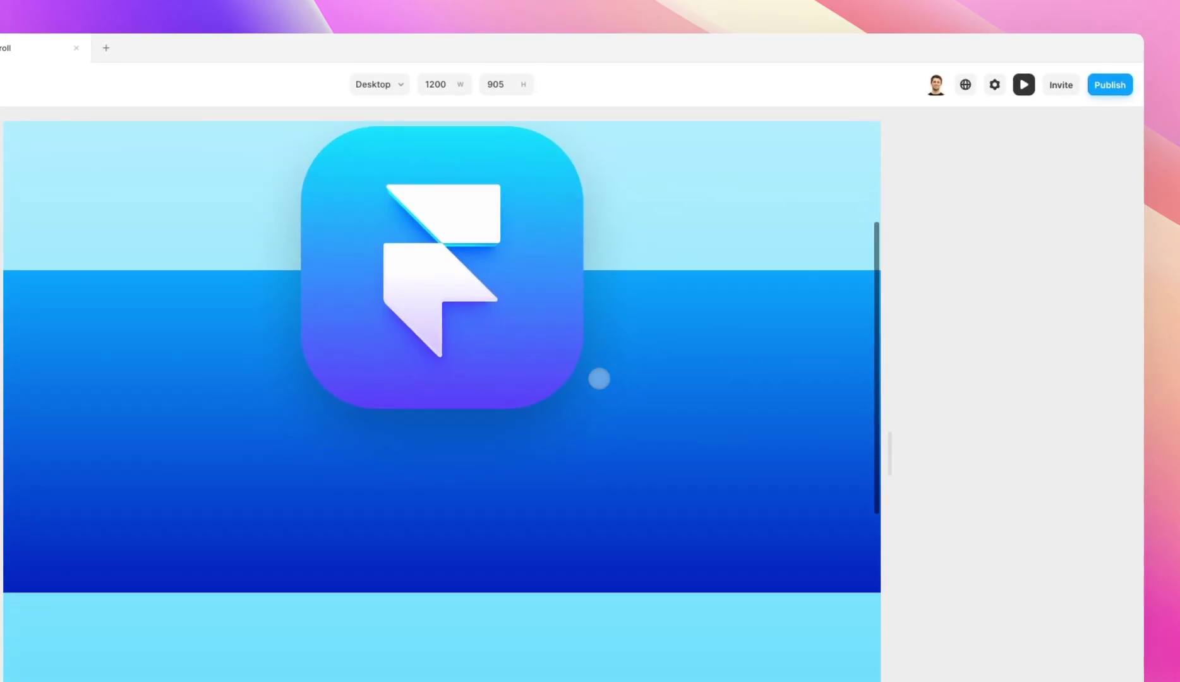
scroll(598, 378, down, 3)
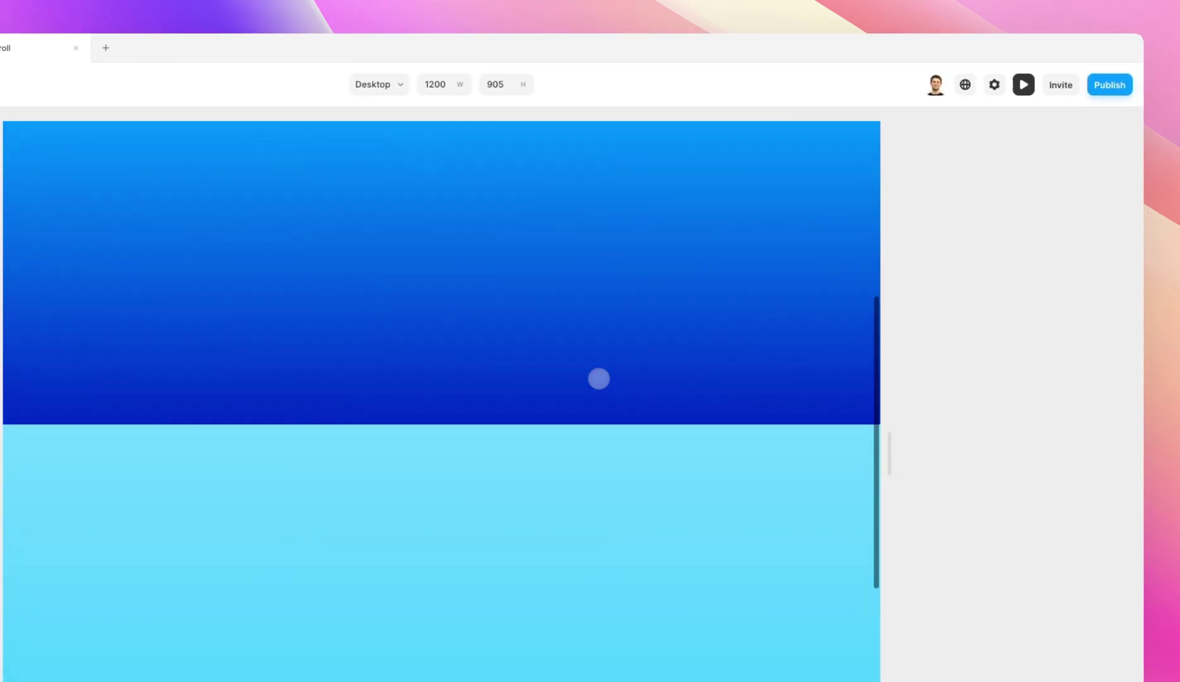
scroll(598, 378, up, 5)
scroll(599, 378, down, 2)
scroll(702, 315, down, 3)
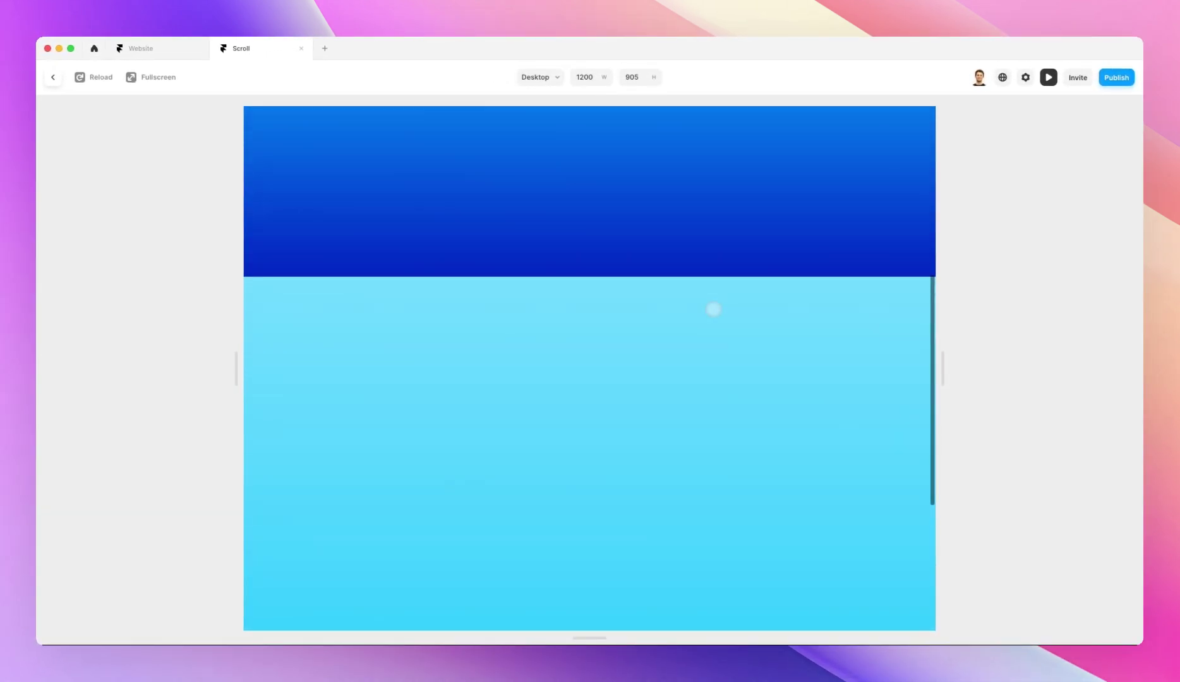
scroll(707, 311, up, 4)
scroll(710, 309, down, 2)
scroll(714, 309, down, 2)
scroll(713, 309, up, 4)
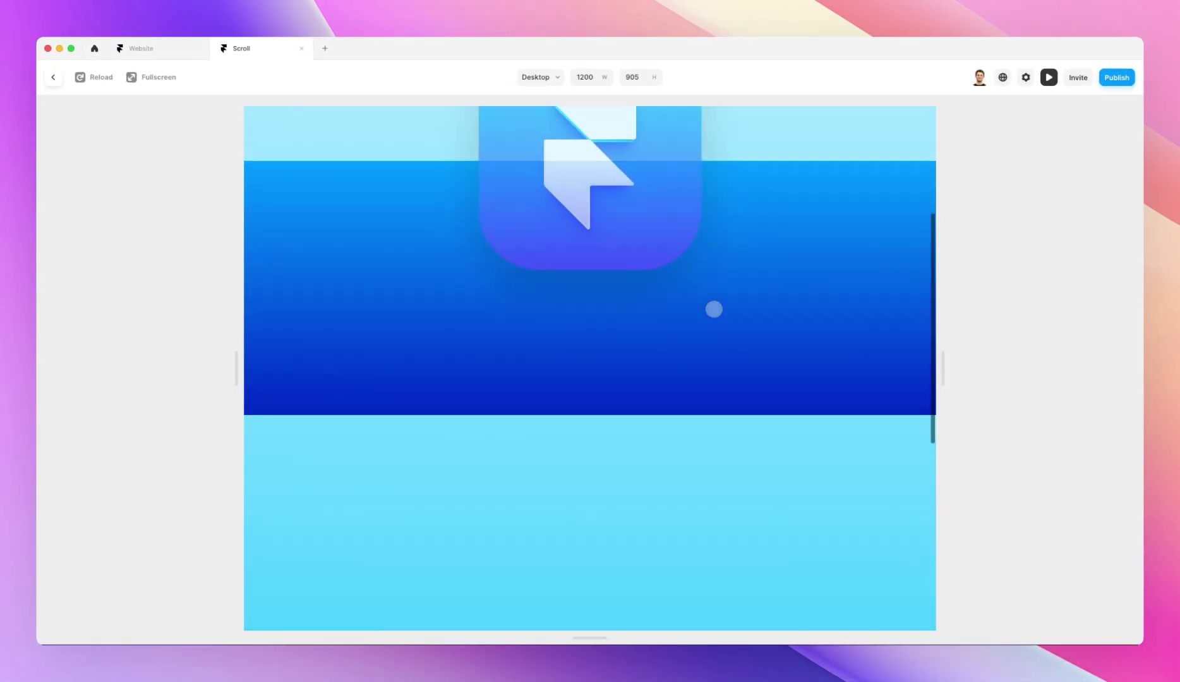
scroll(714, 308, down, 2)
scroll(714, 309, down, 2)
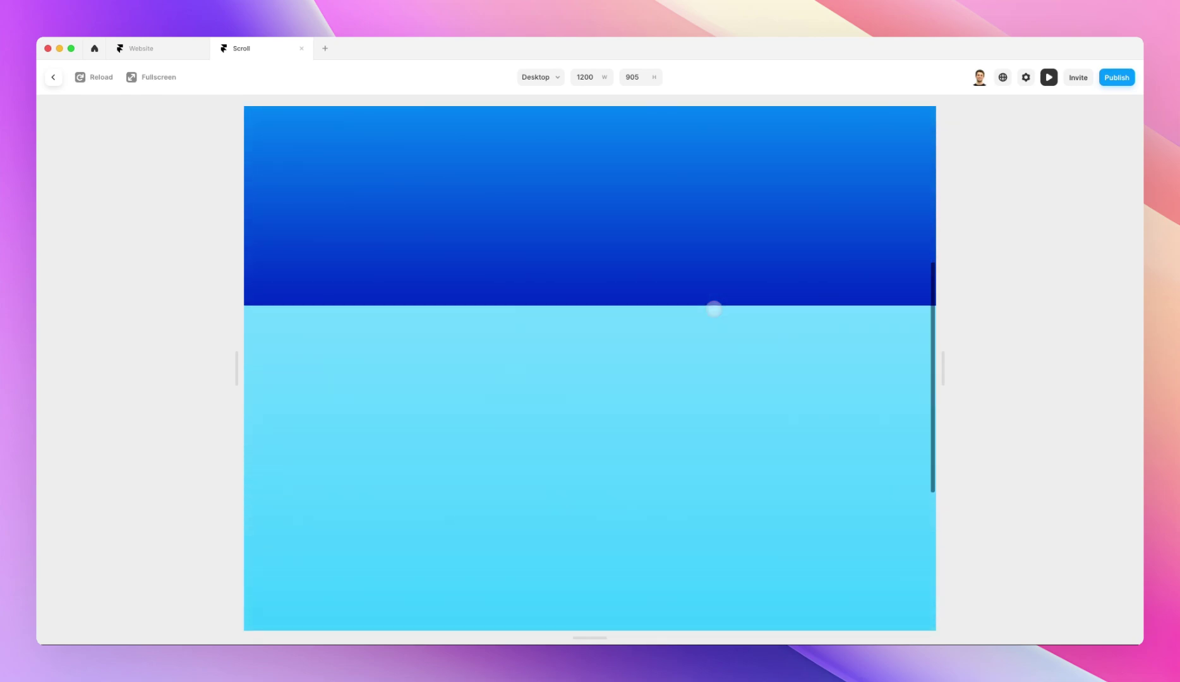
scroll(711, 308, up, 3)
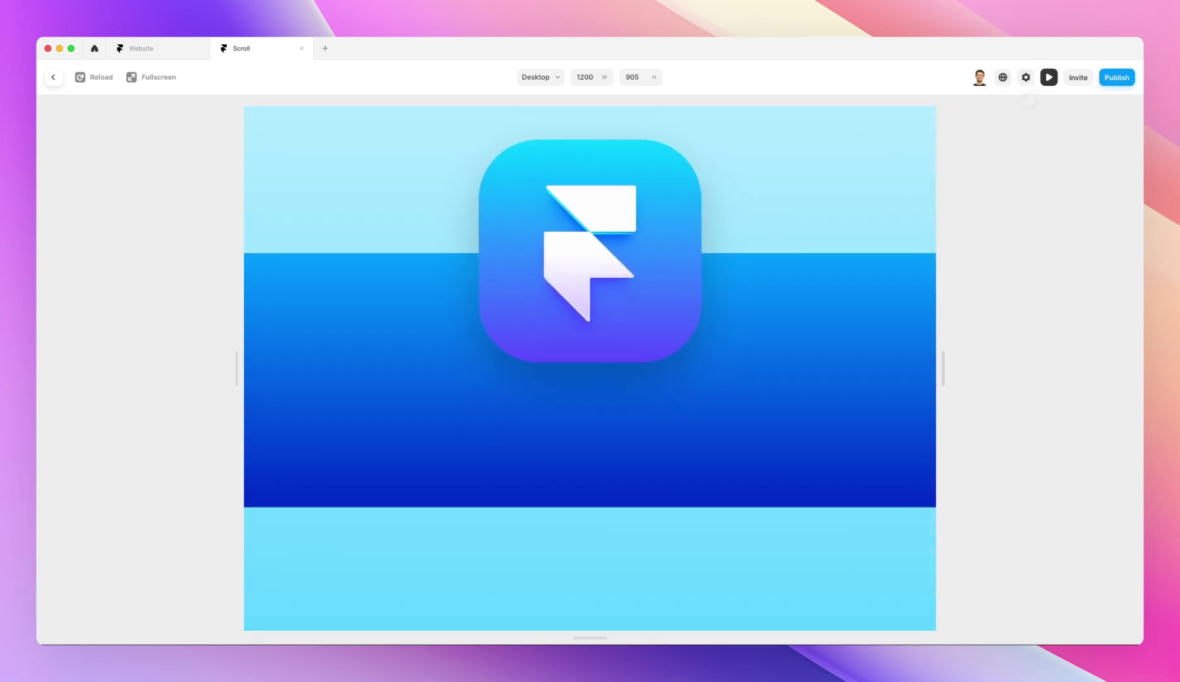
scroll(804, 234, up, 3)
Leave the preview and check the Scroll Animation's Enter & Exit effect, which starts at opacity 0
click(1034, 72)
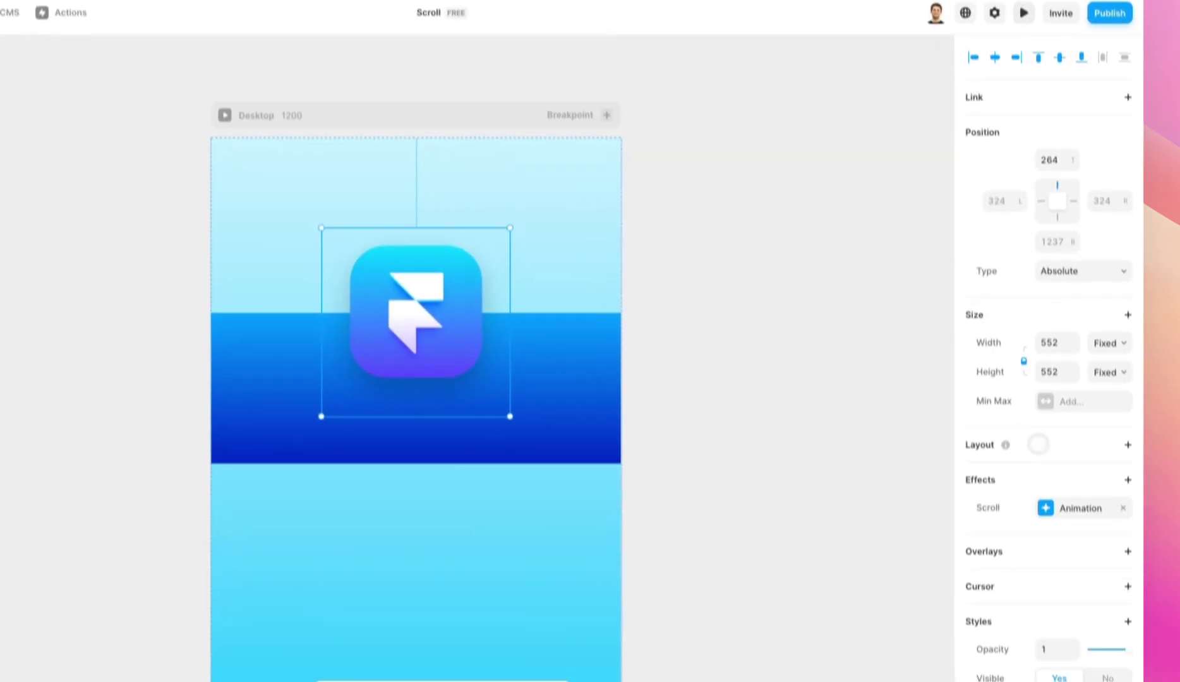
click(1076, 482)
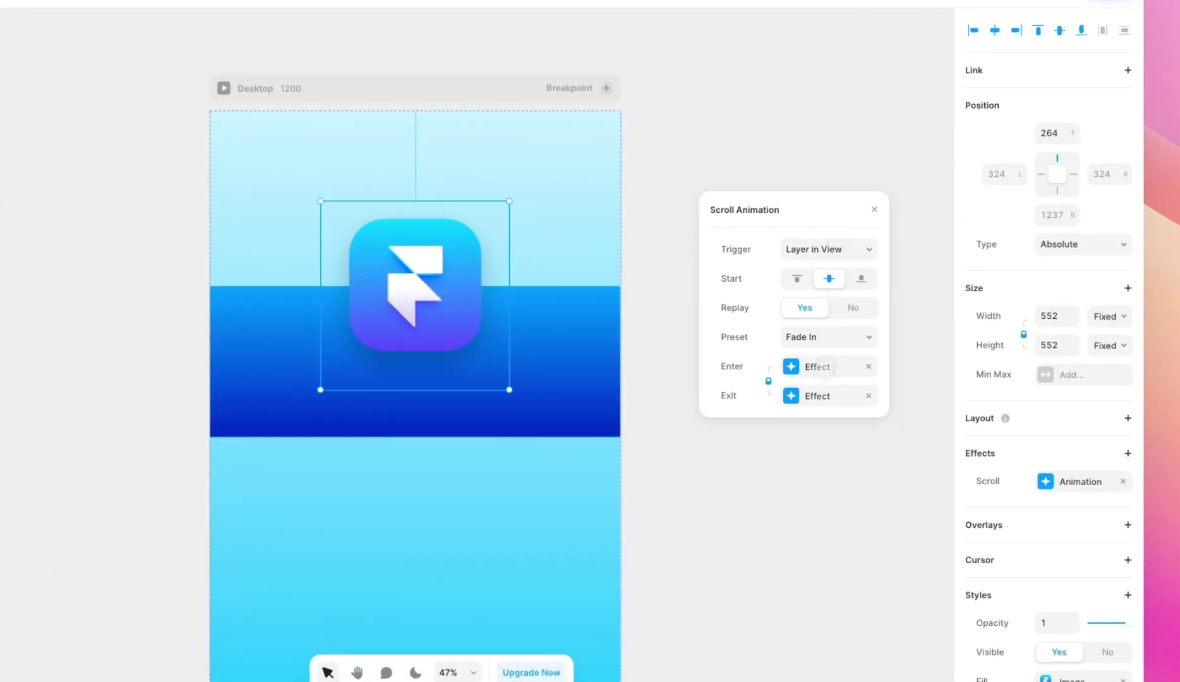
click(821, 396)
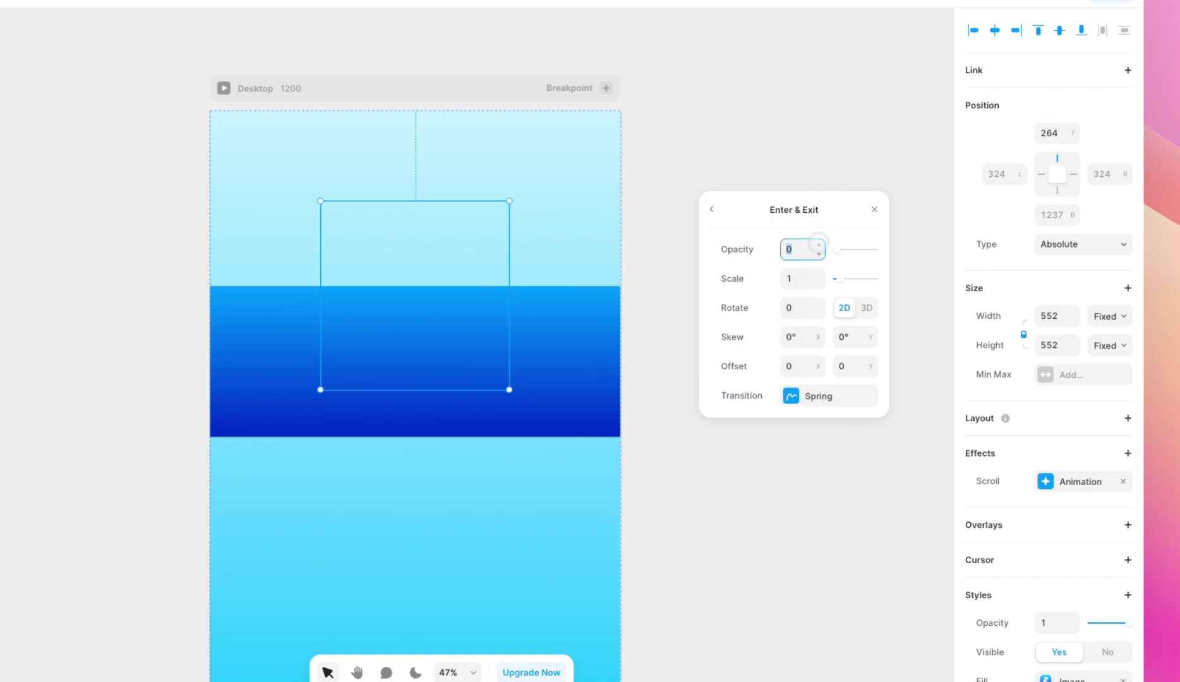
click(714, 210)
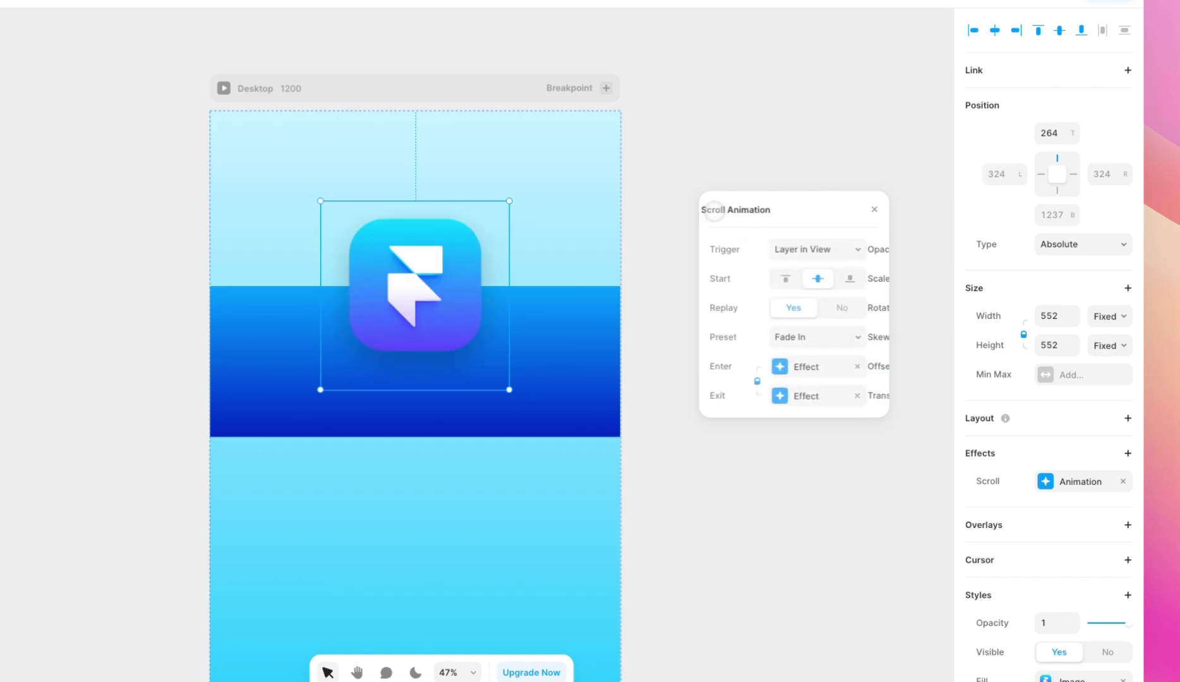
click(821, 396)
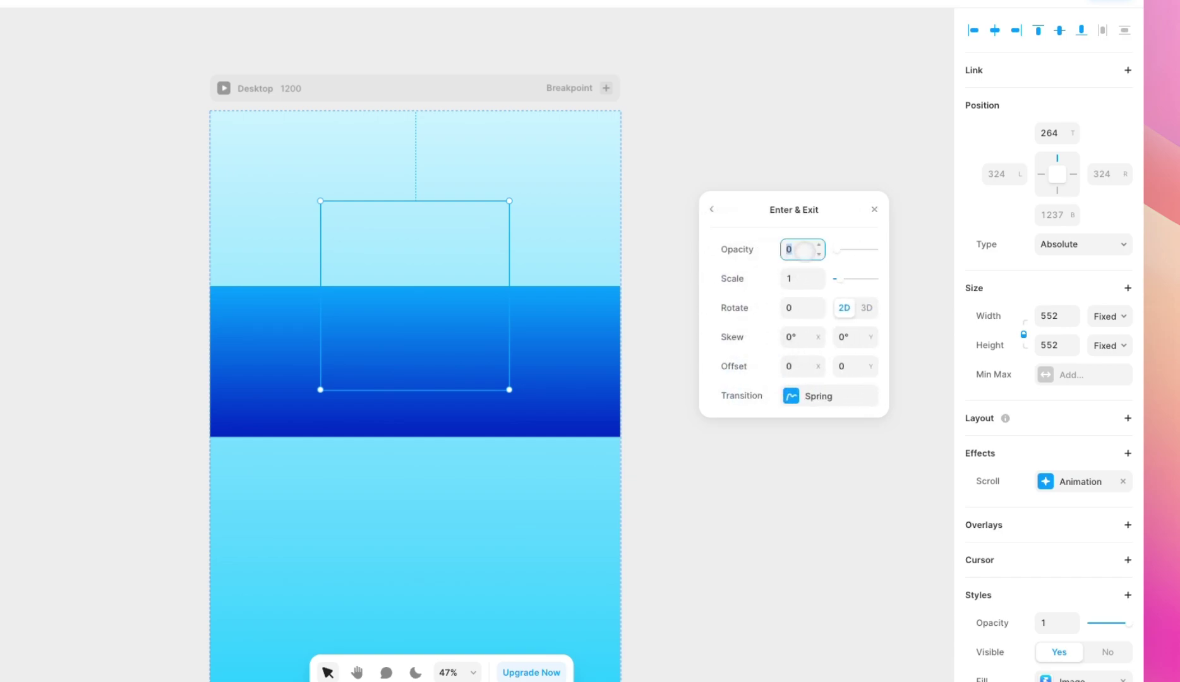
click(713, 210)
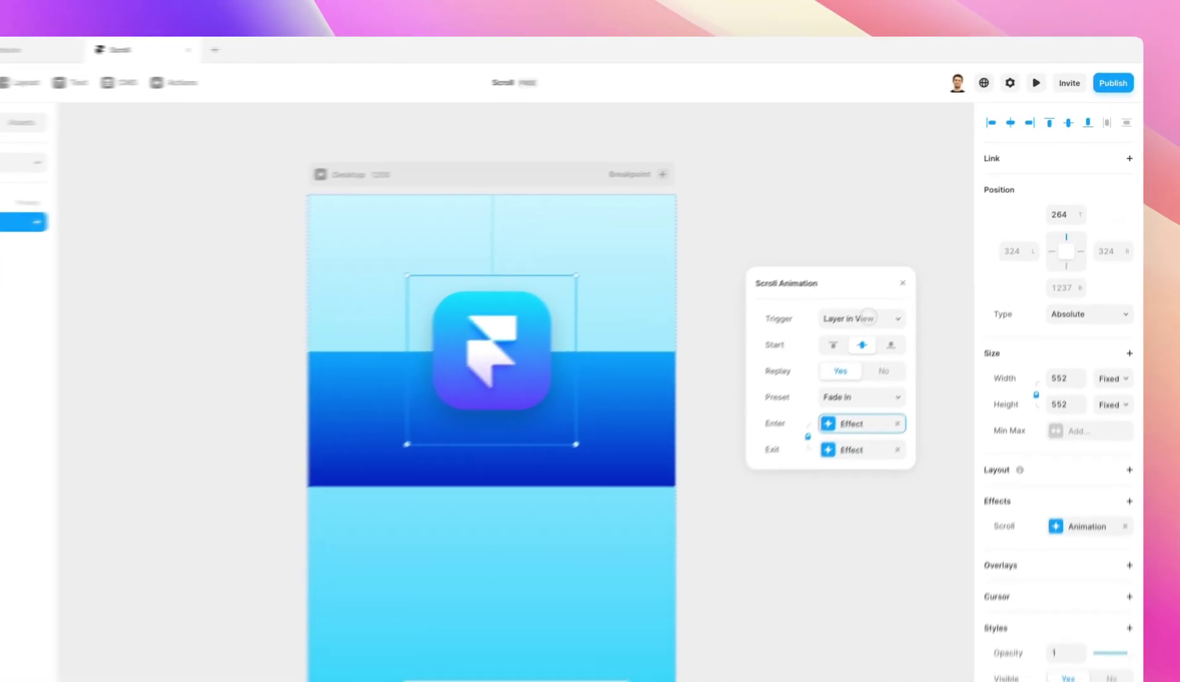
Set the animation trigger to On Scroll and preview the logo fading out when scrolling down
click(900, 283)
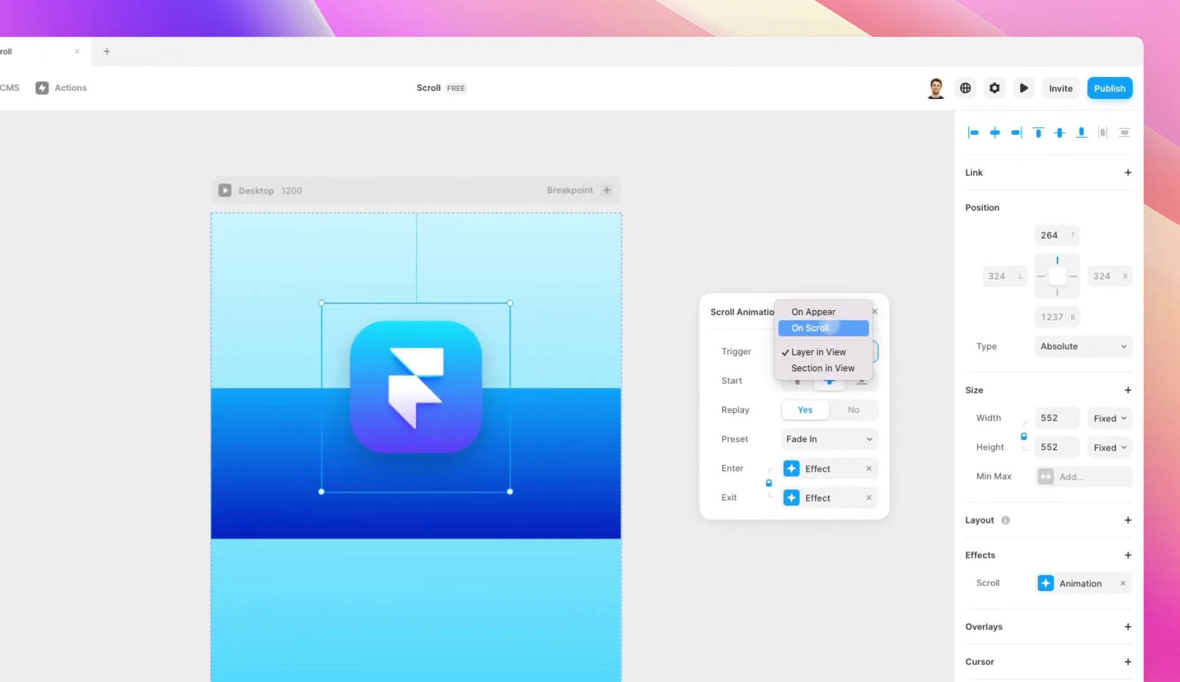
click(833, 328)
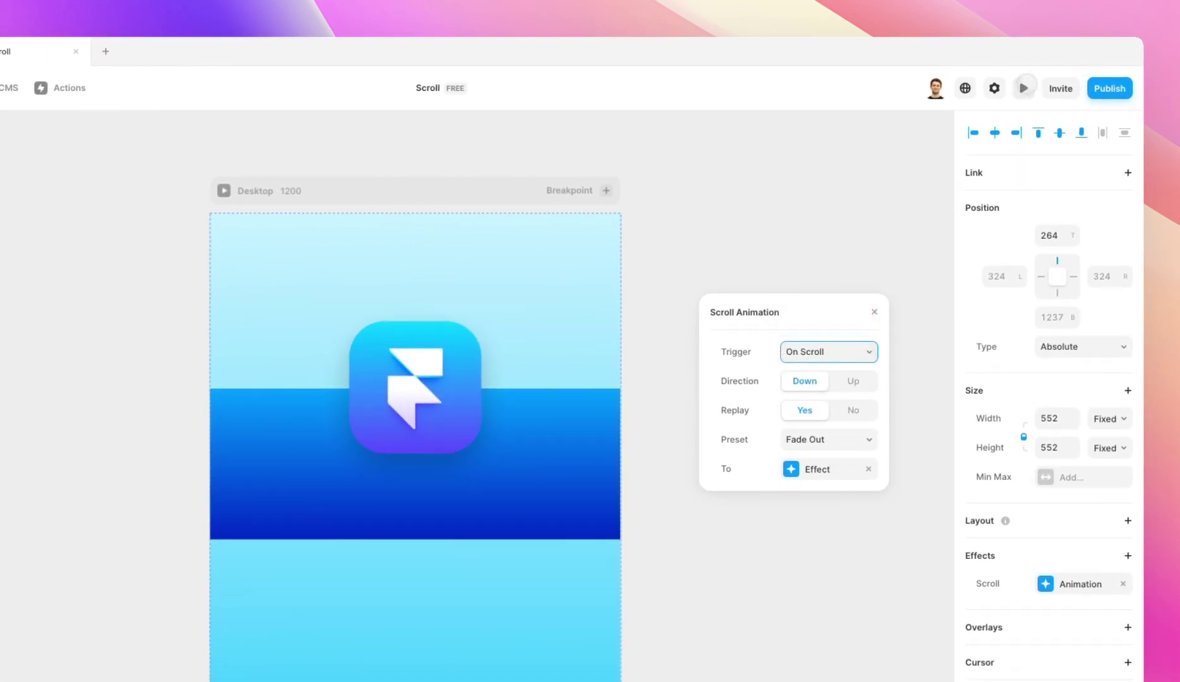
click(1023, 87)
scroll(623, 291, down, 10)
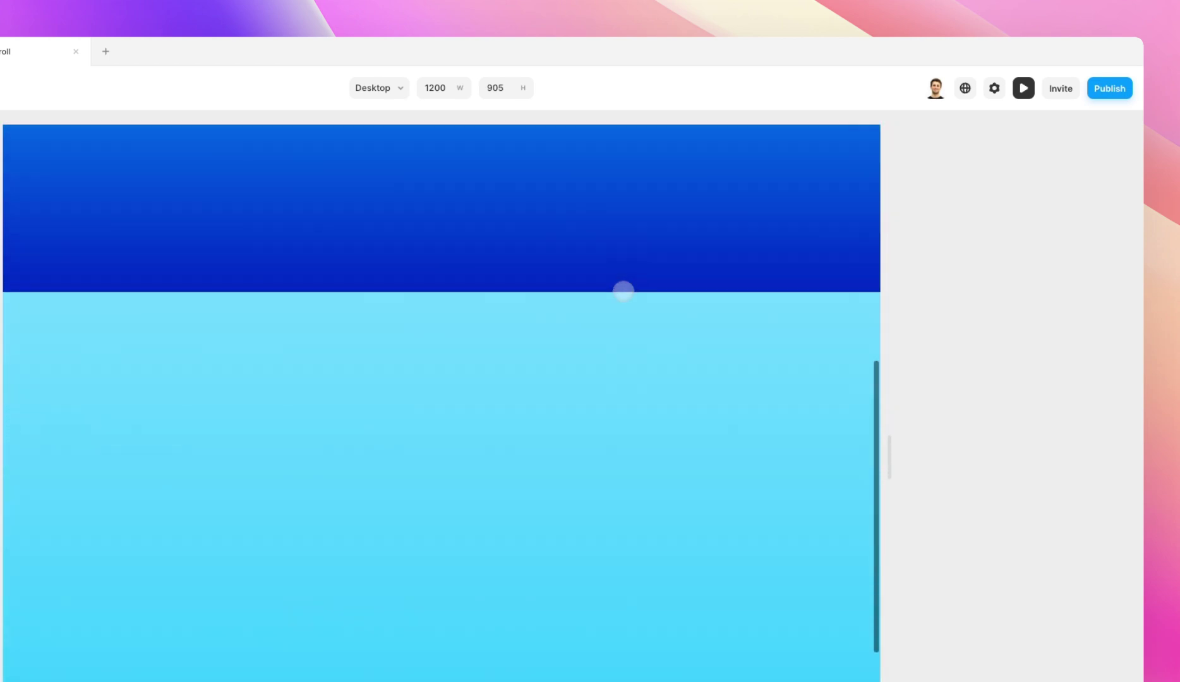
scroll(624, 290, up, 5)
scroll(623, 291, down, 5)
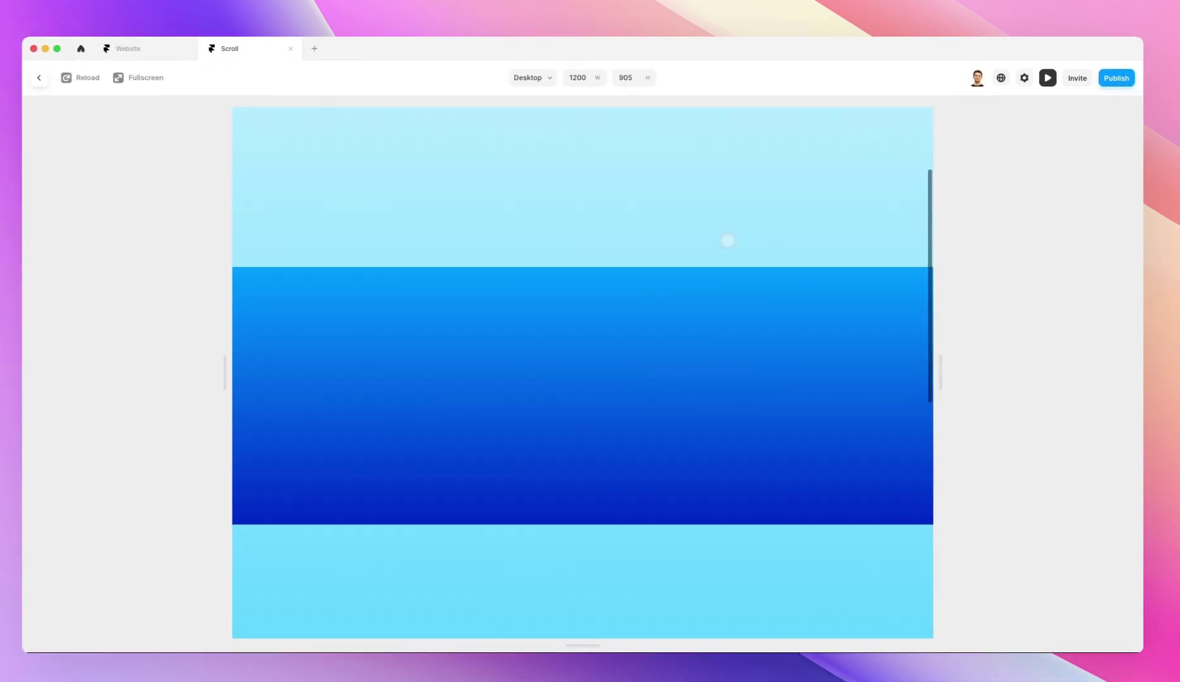
scroll(733, 237, down, 2)
scroll(732, 237, up, 5)
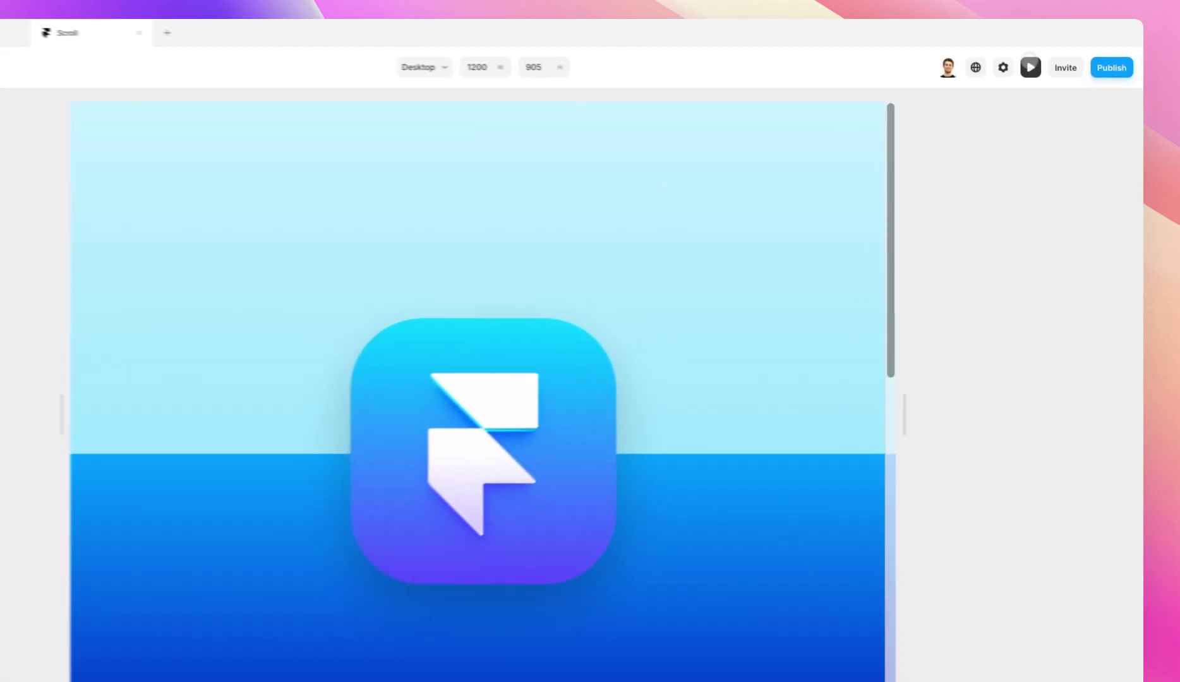
key(Escape)
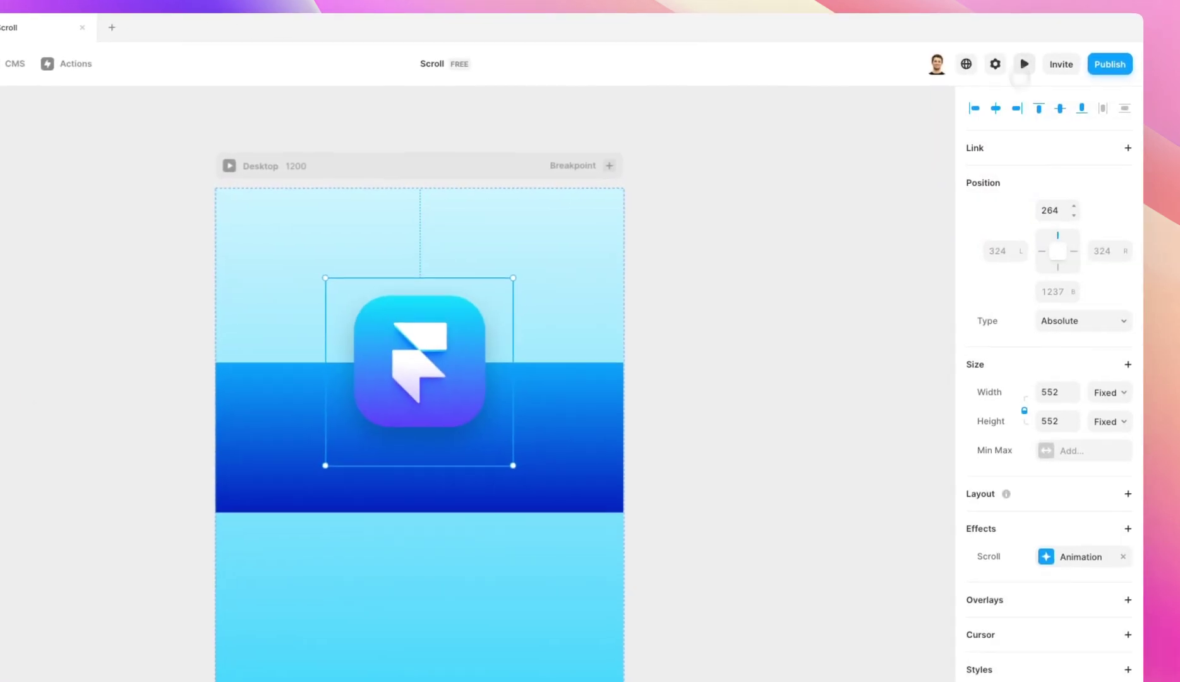
Reopen the logo's Scroll Animation settings: On Scroll trigger, Down direction, Fade Out preset
click(1080, 505)
drag(856, 511, 839, 219)
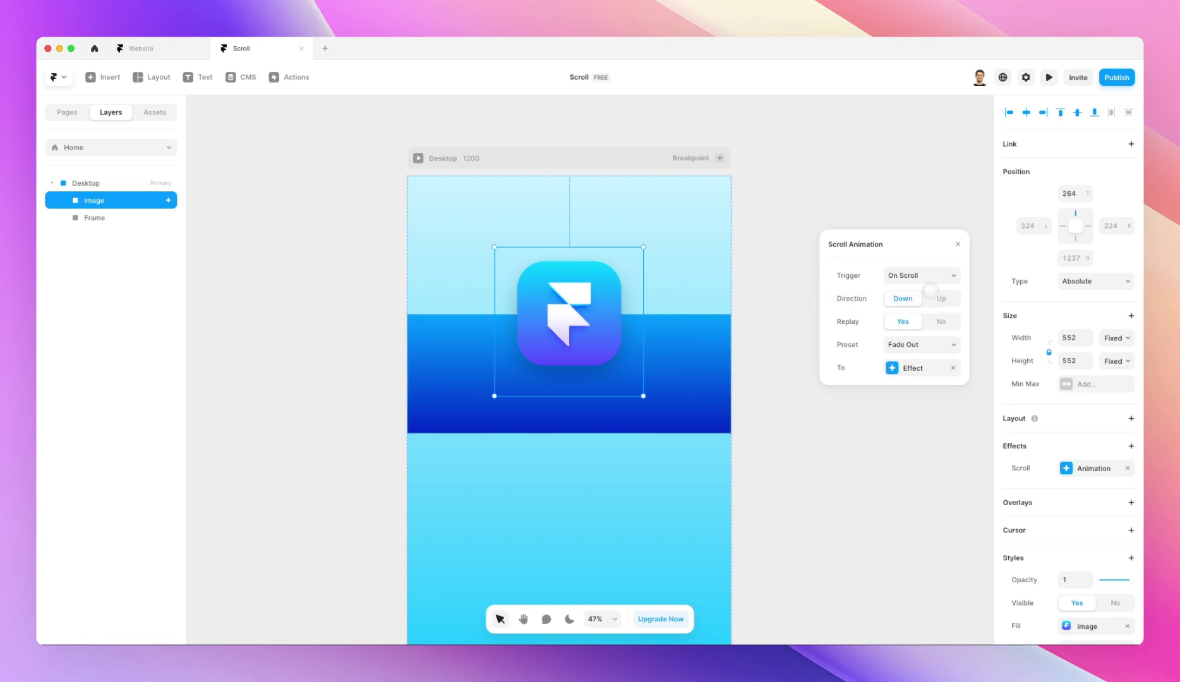
click(1130, 445)
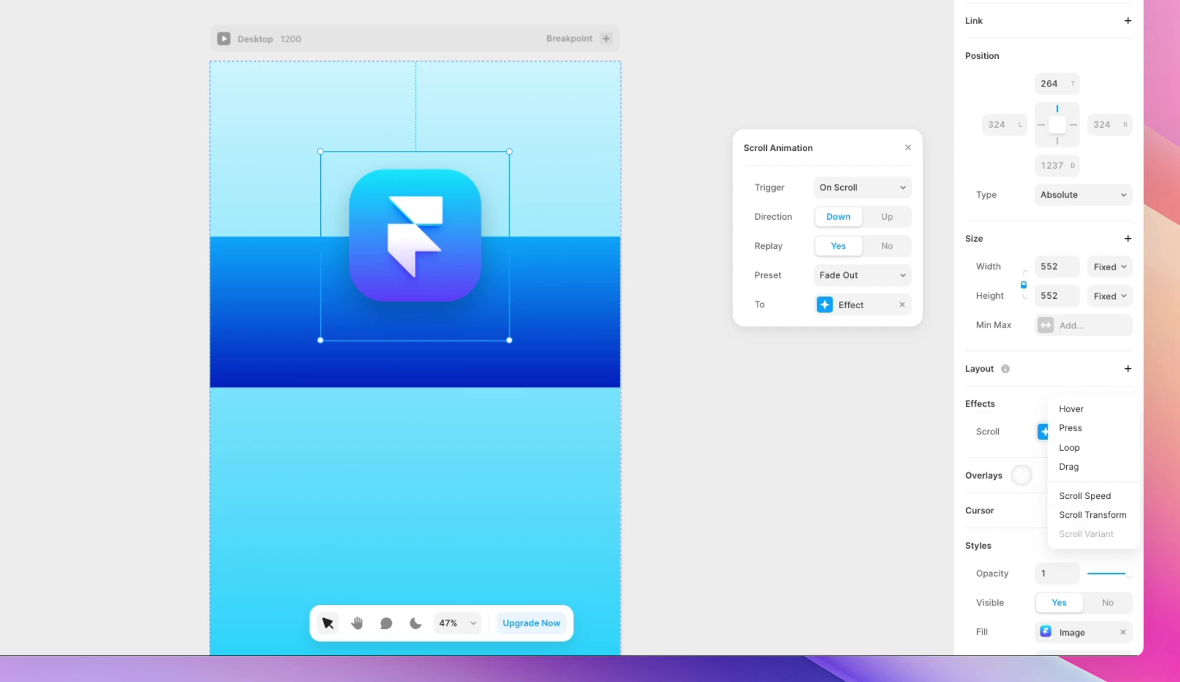
click(1018, 455)
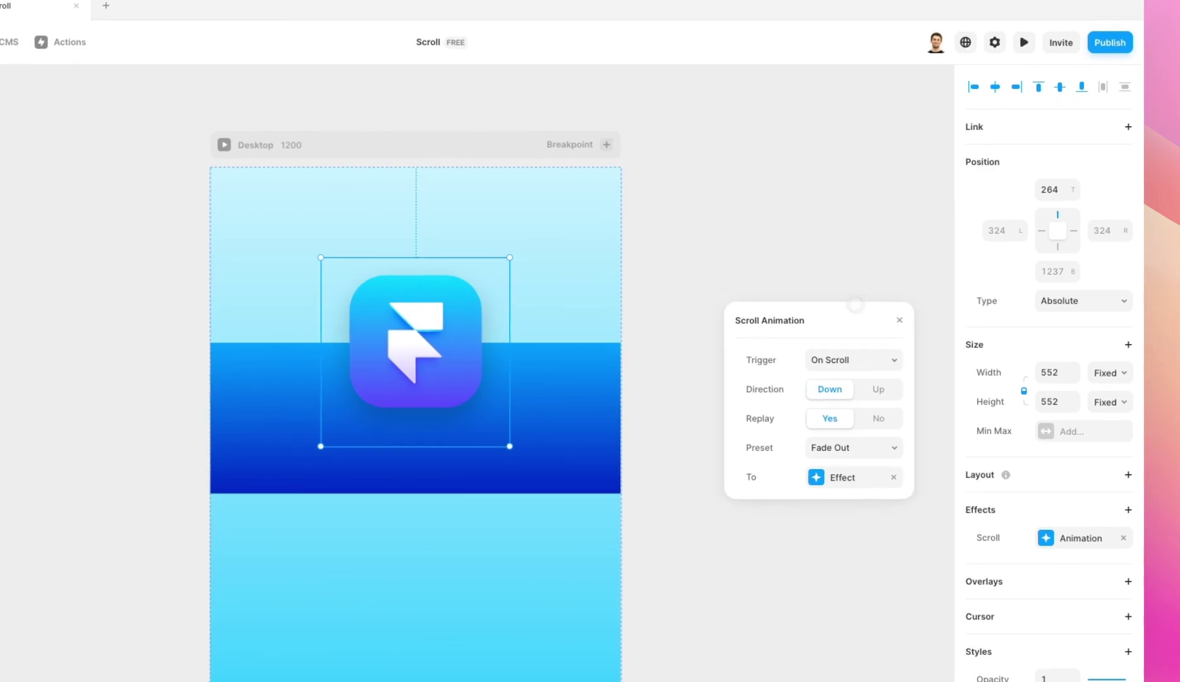
drag(855, 305, 825, 326)
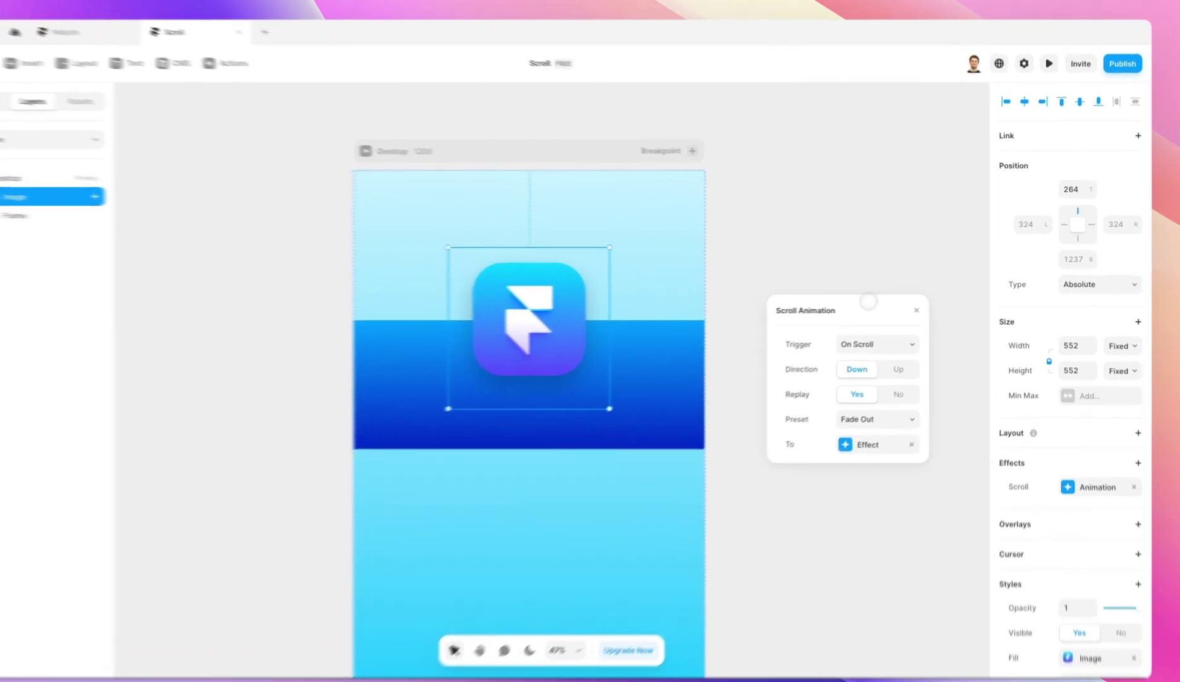
scroll(673, 293, up, 5)
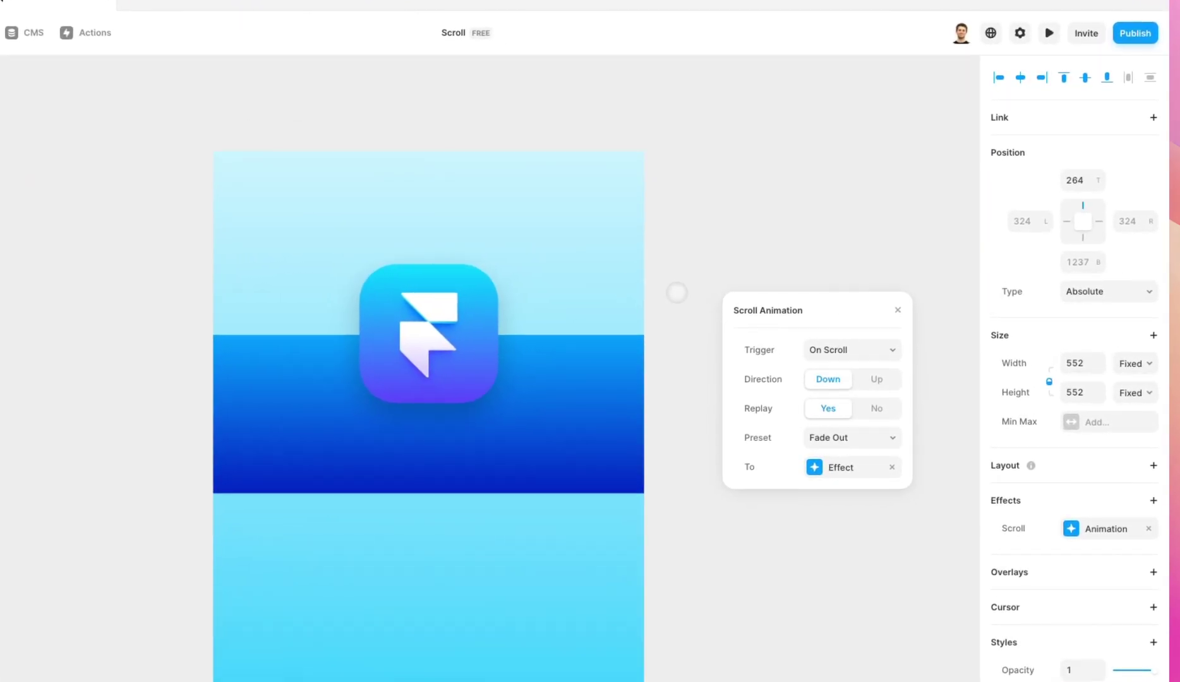